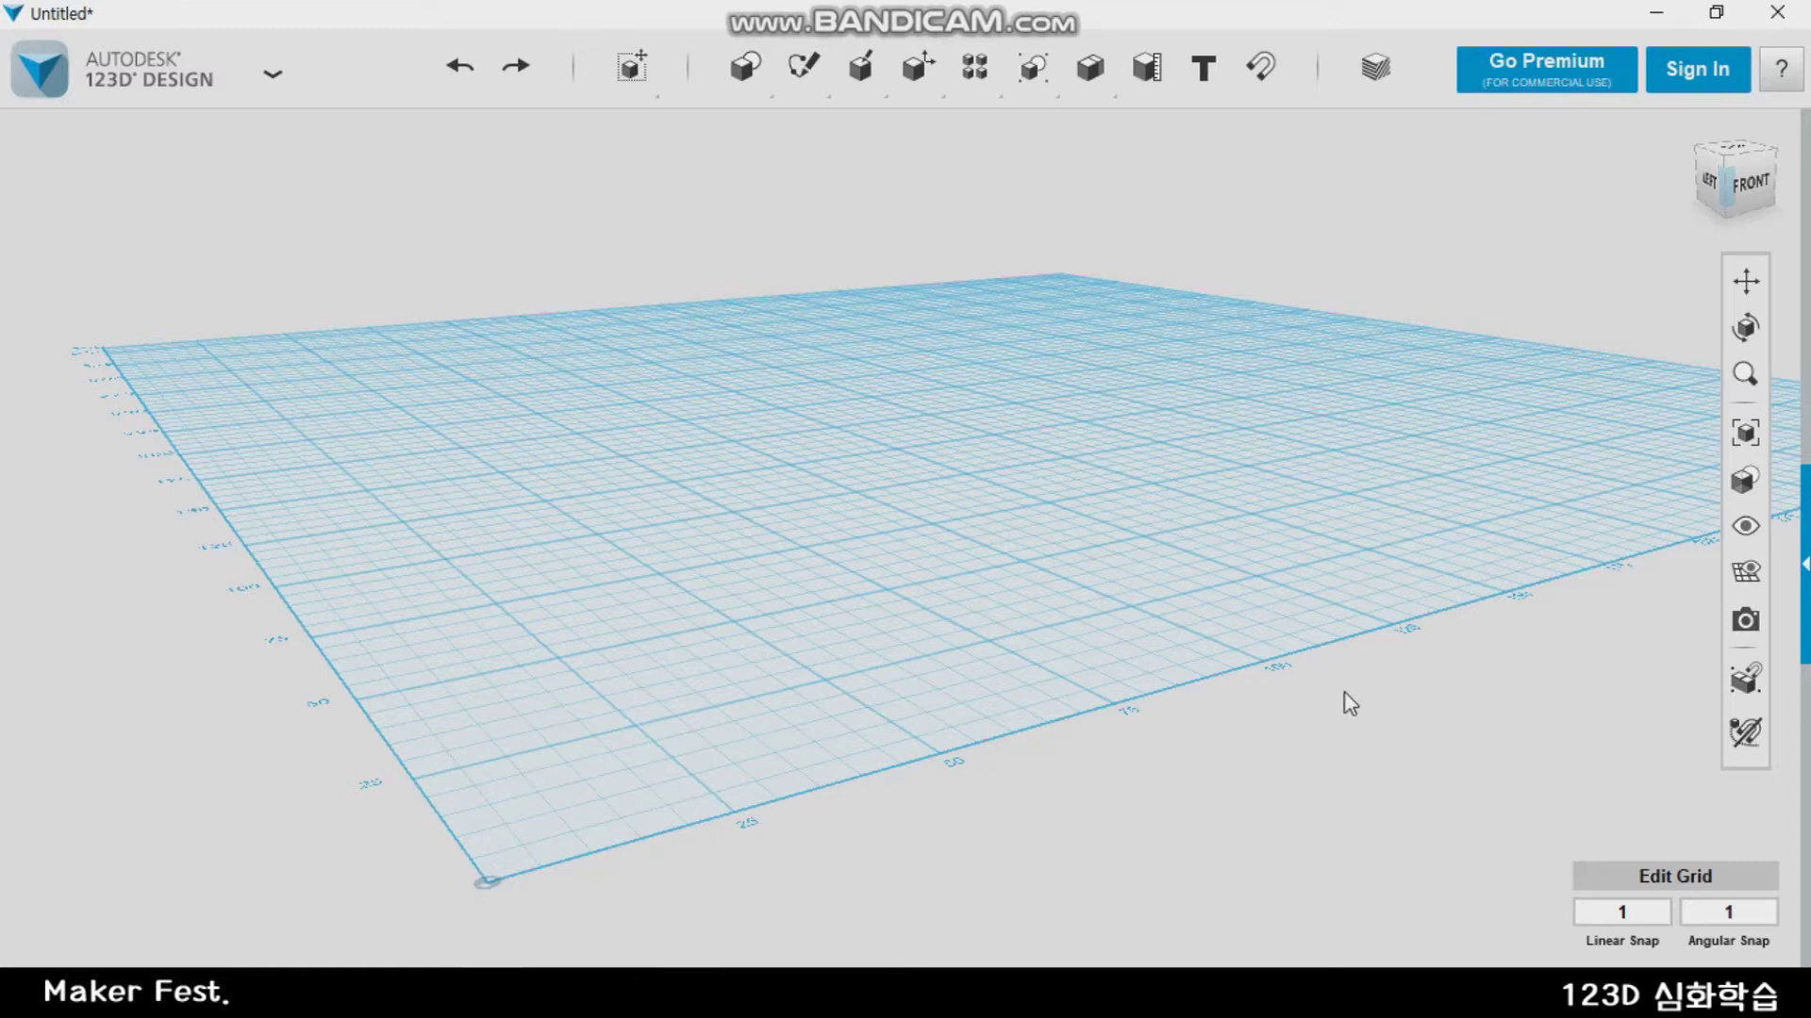
# Redo the undone shapes and mirror the rear block about its right side face
pyautogui.hotkey('ctrl', 'y')
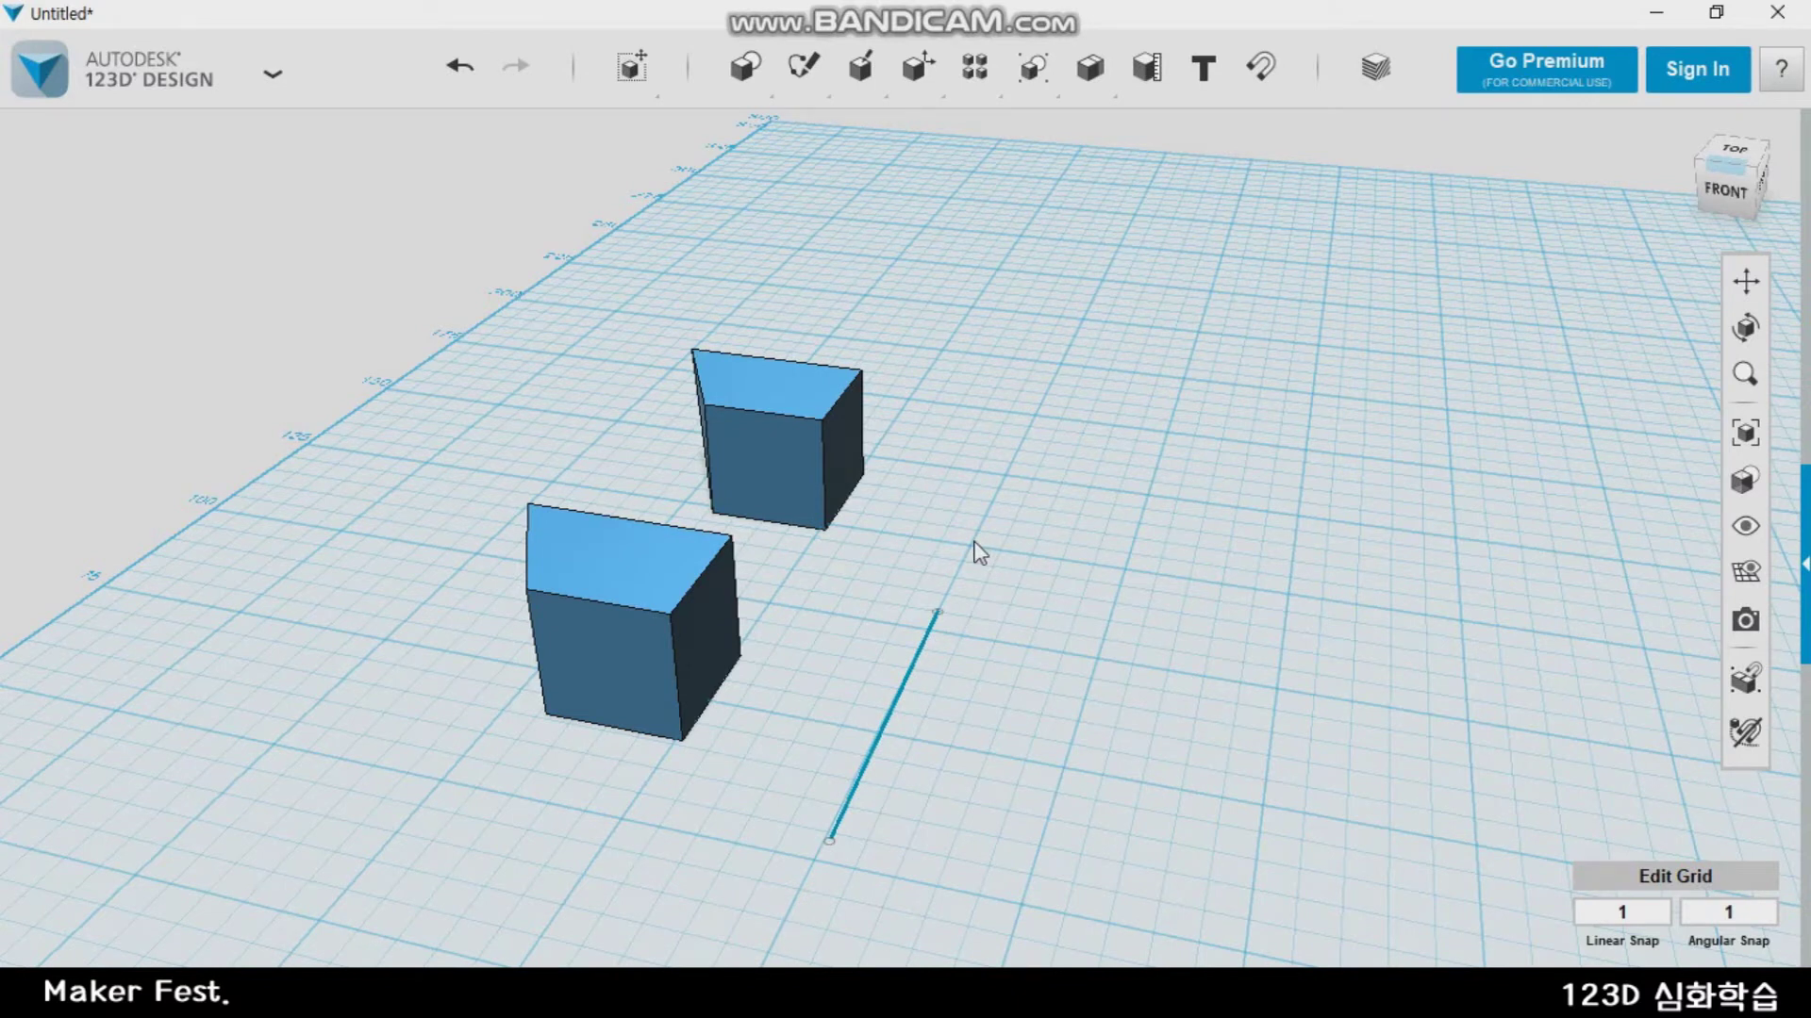
pyautogui.moveTo(976, 92)
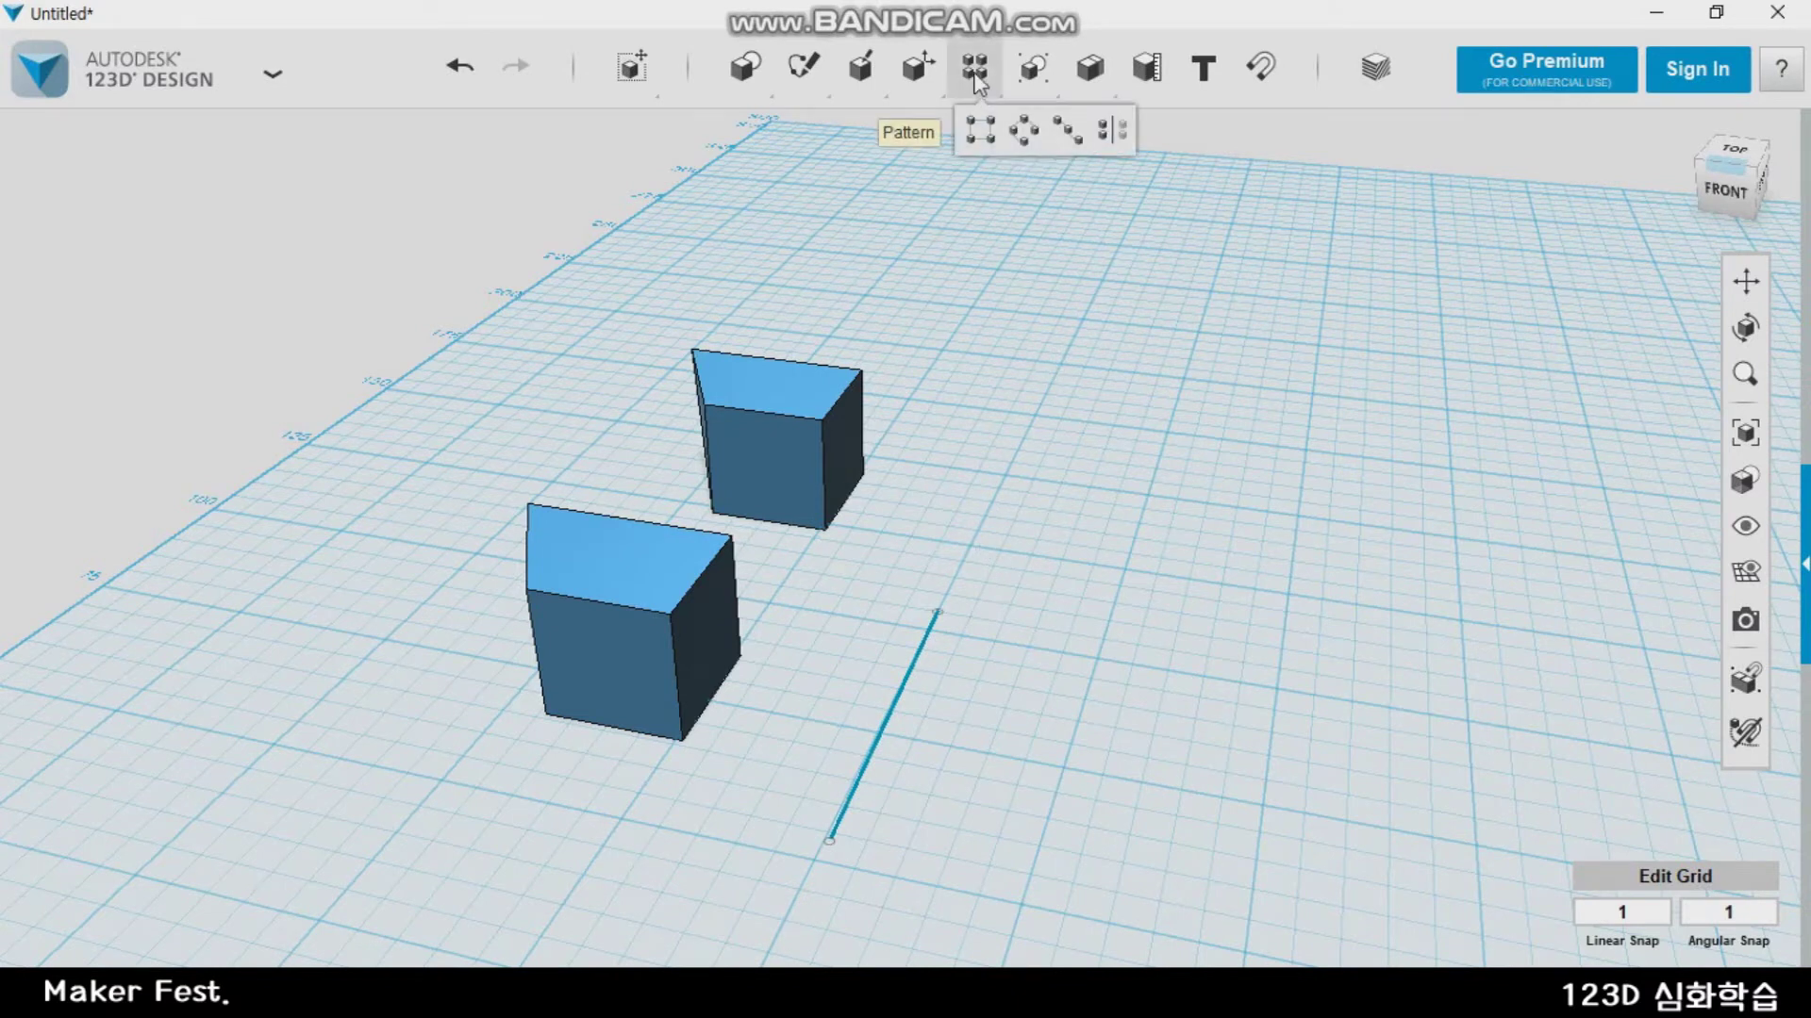
pyautogui.click(1123, 143)
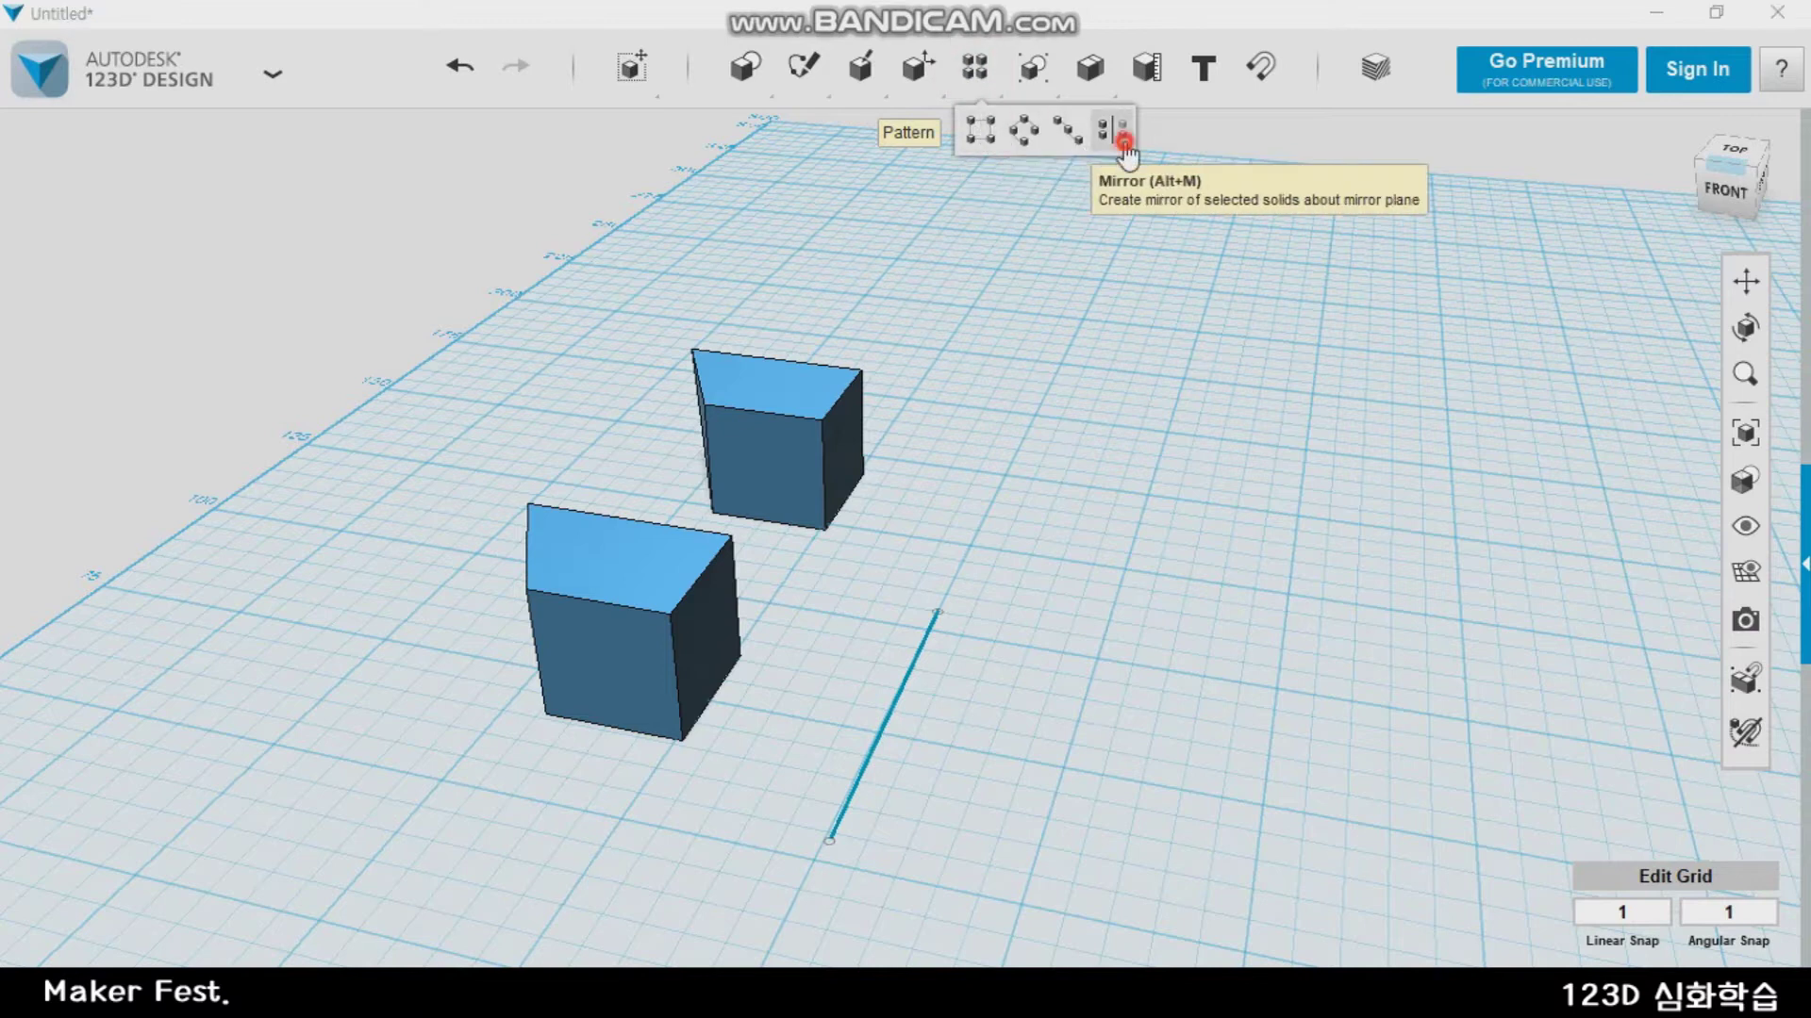
pyautogui.click(828, 529)
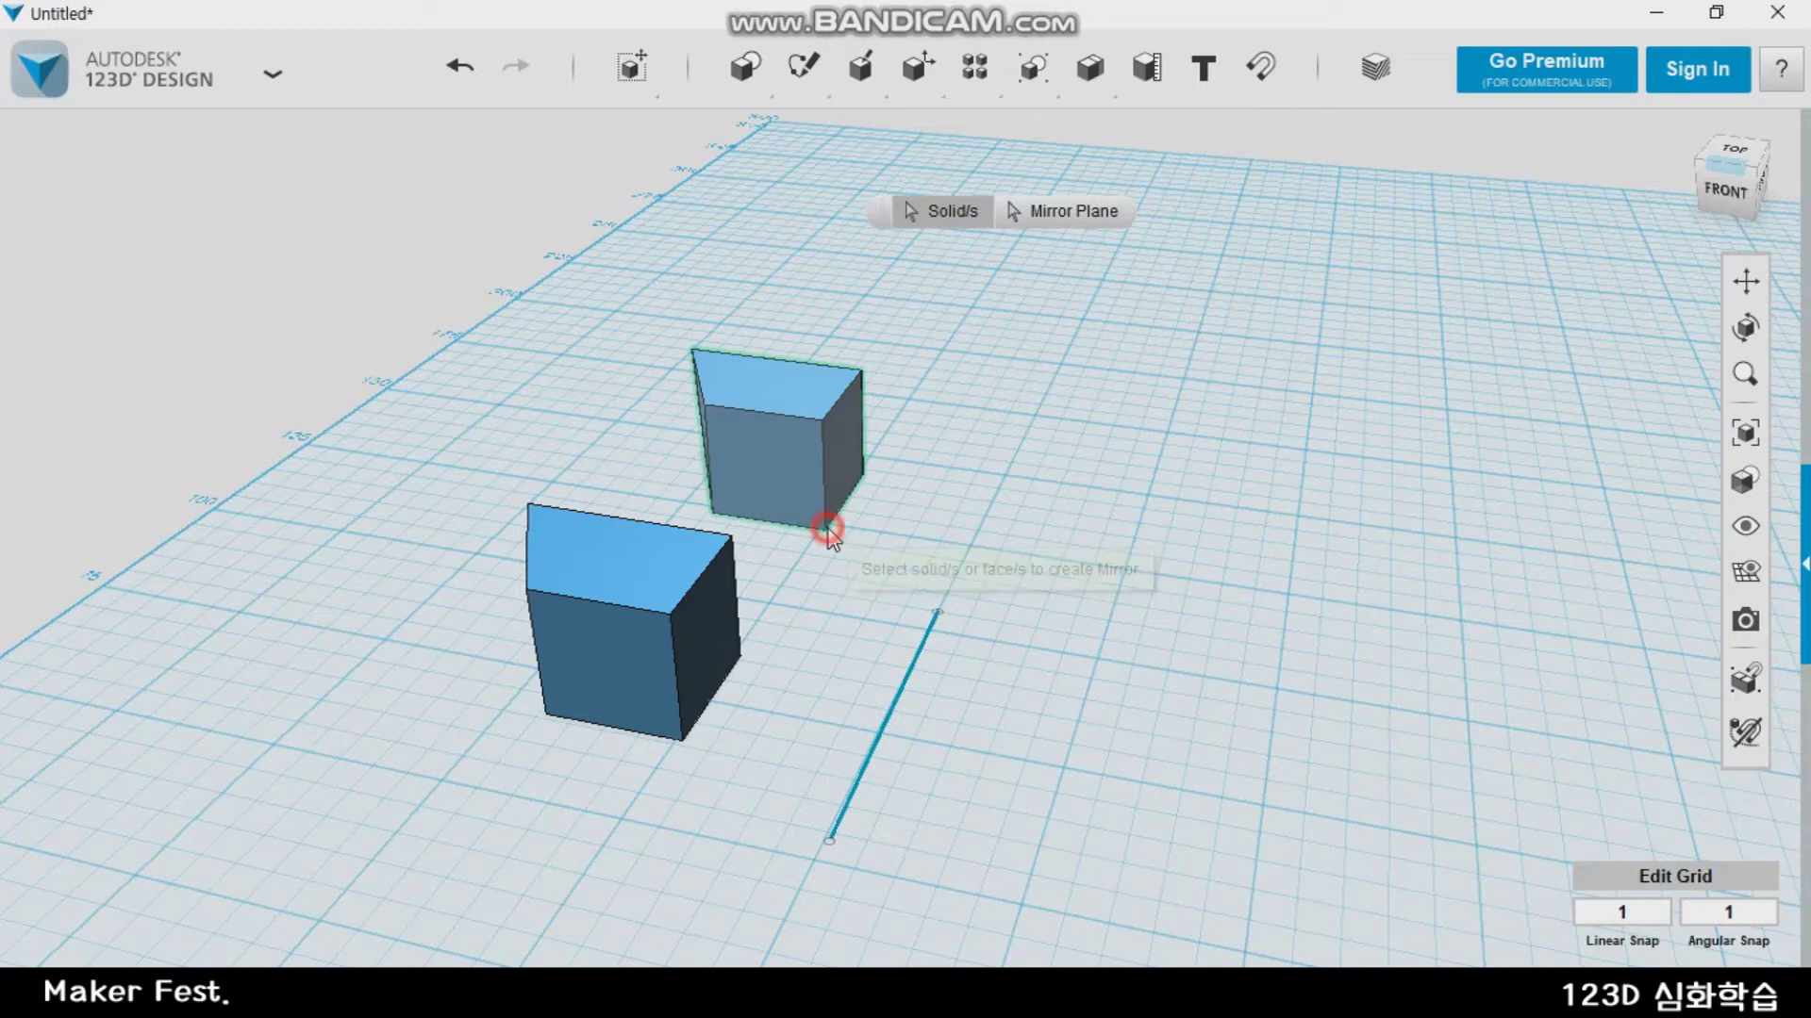
pyautogui.click(1077, 213)
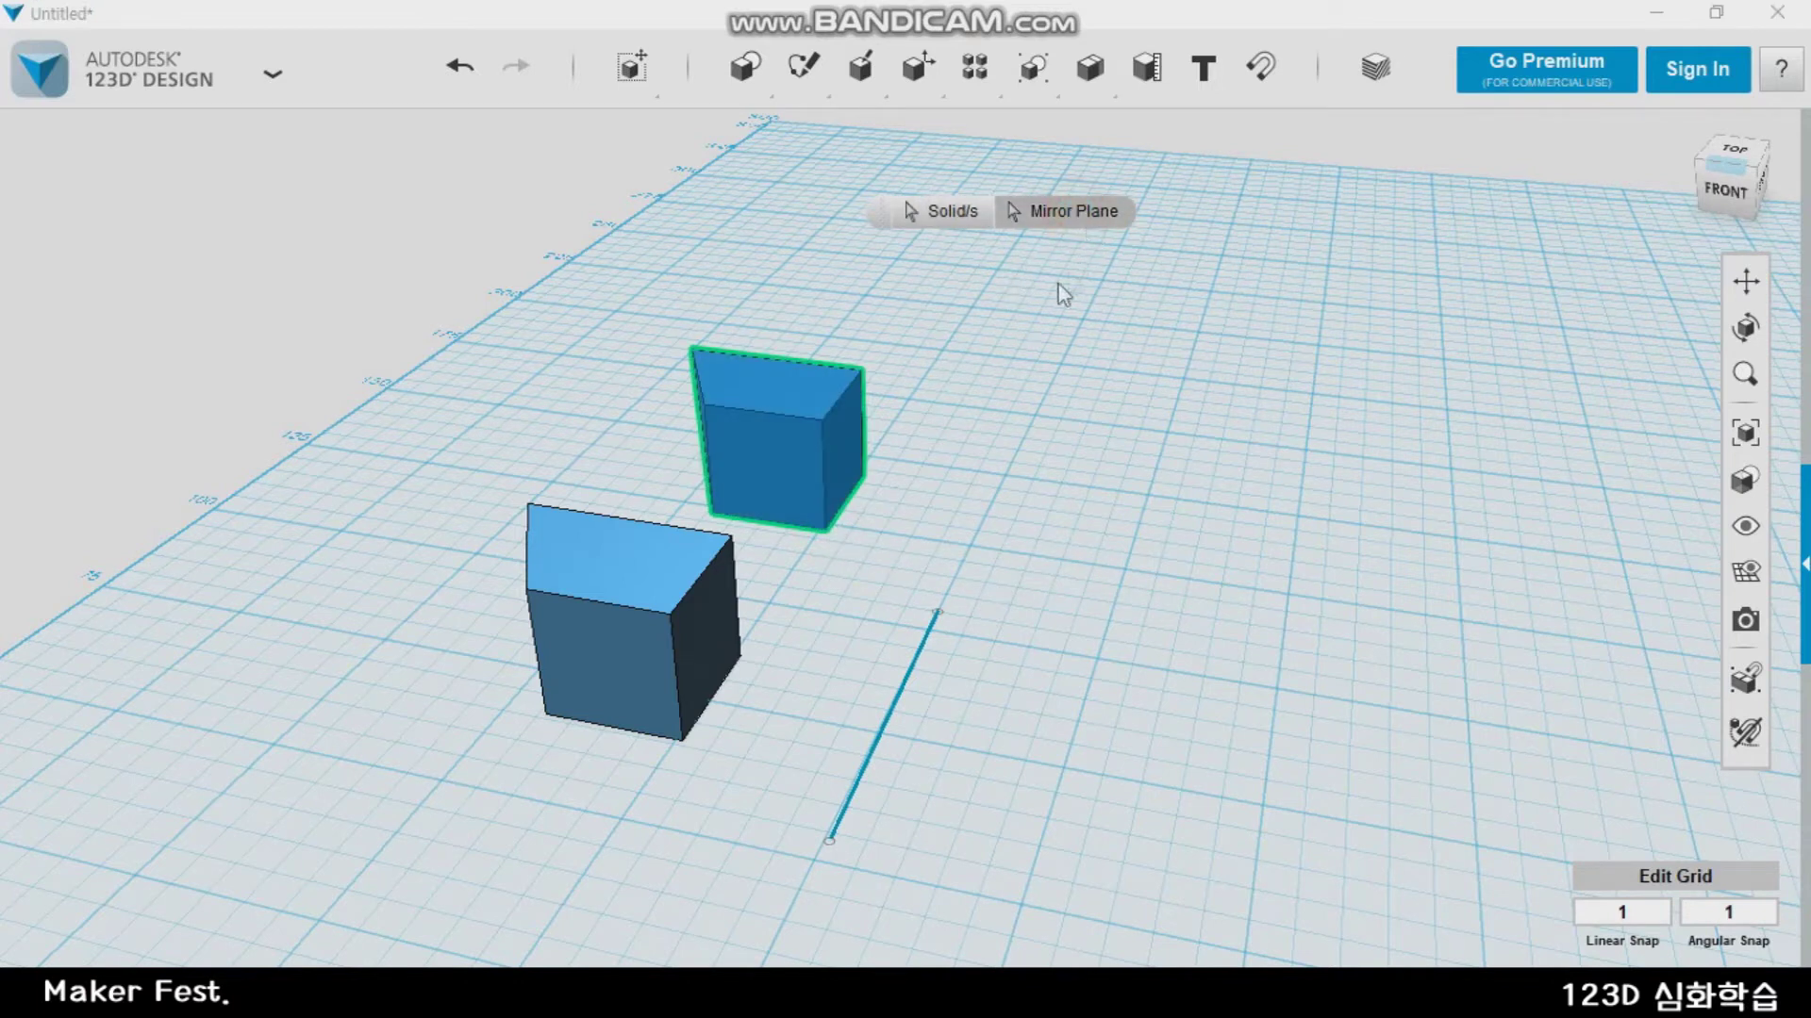
pyautogui.click(846, 449)
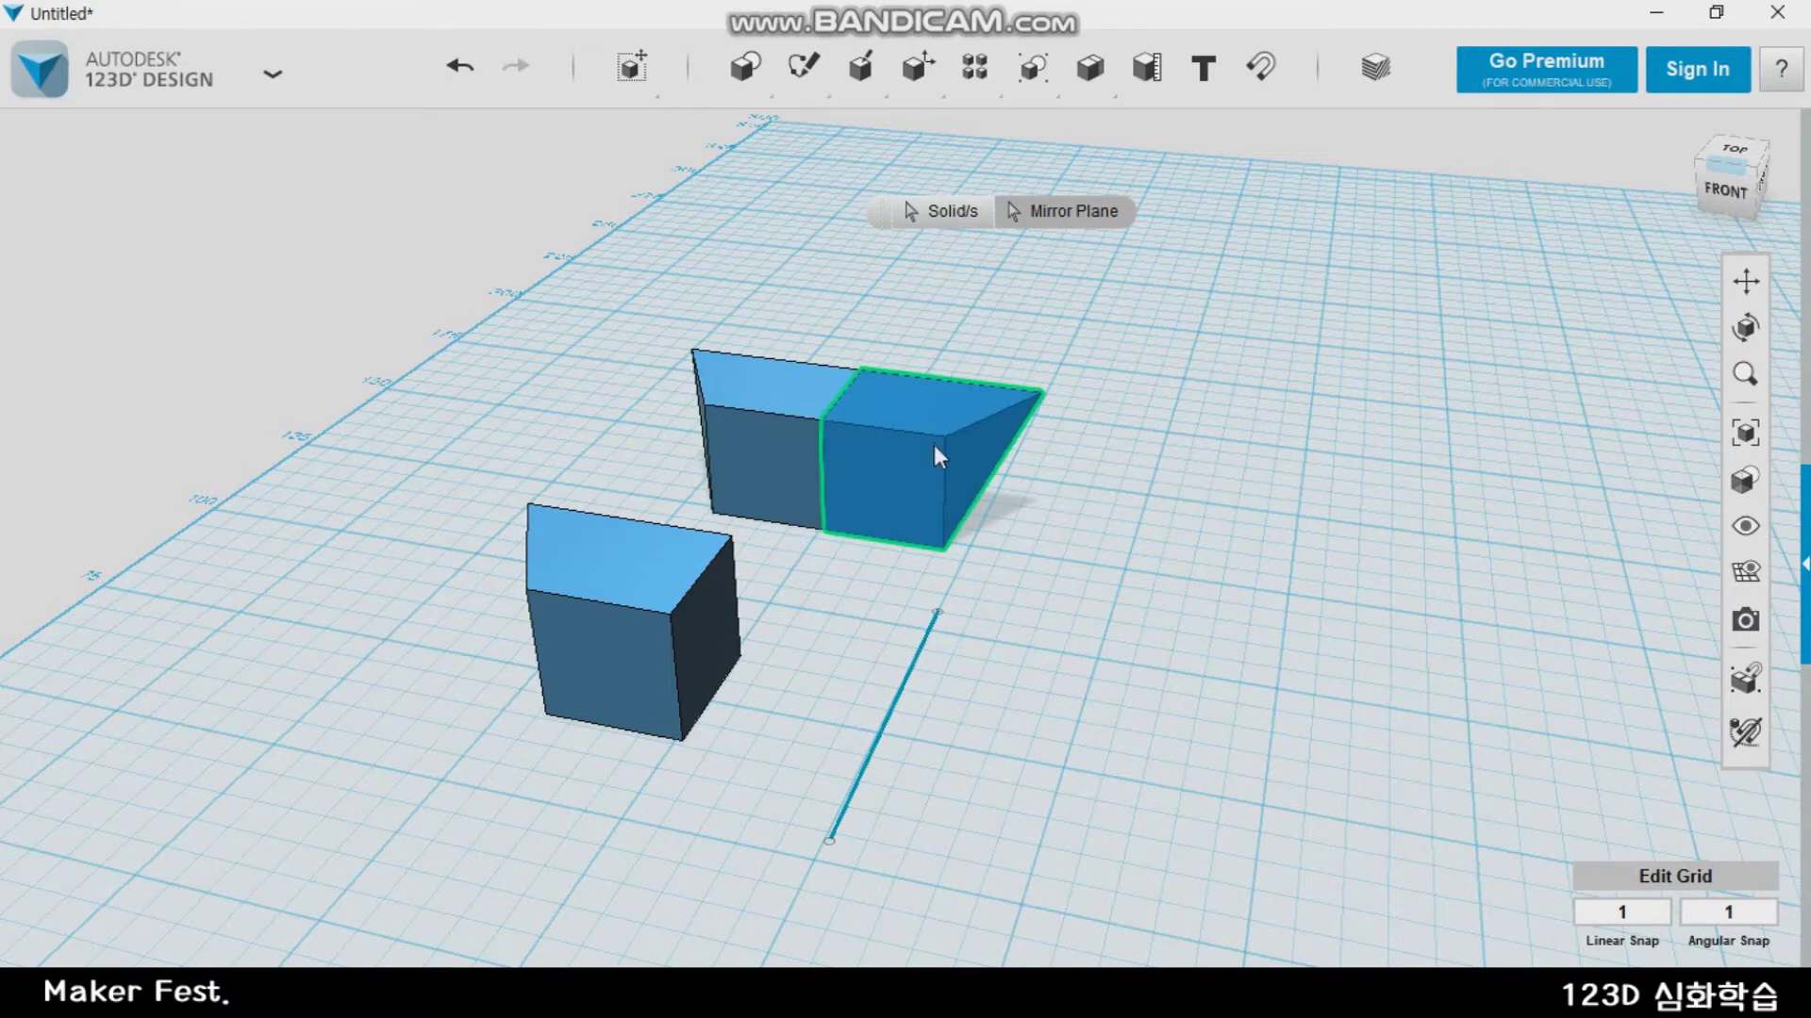
pyautogui.click(1006, 614)
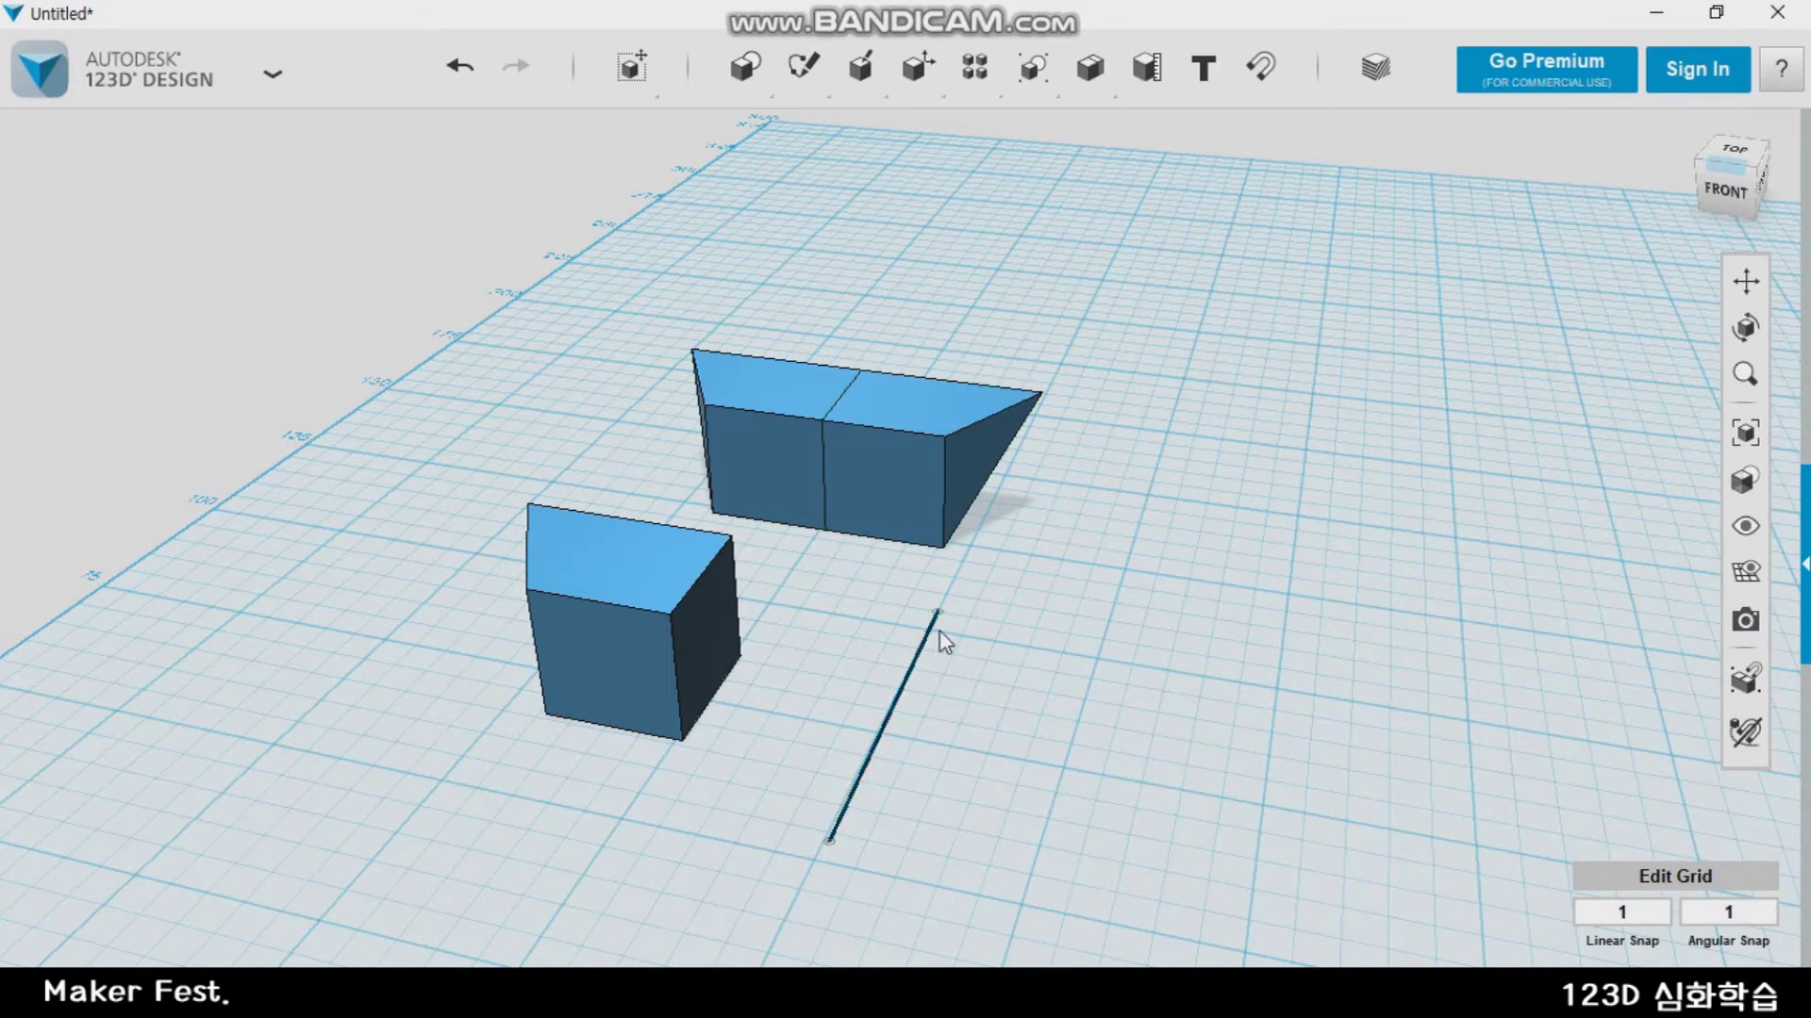
# Mirror the front block using the sketched straight line beside it as the mirror plane
pyautogui.moveTo(1003, 93)
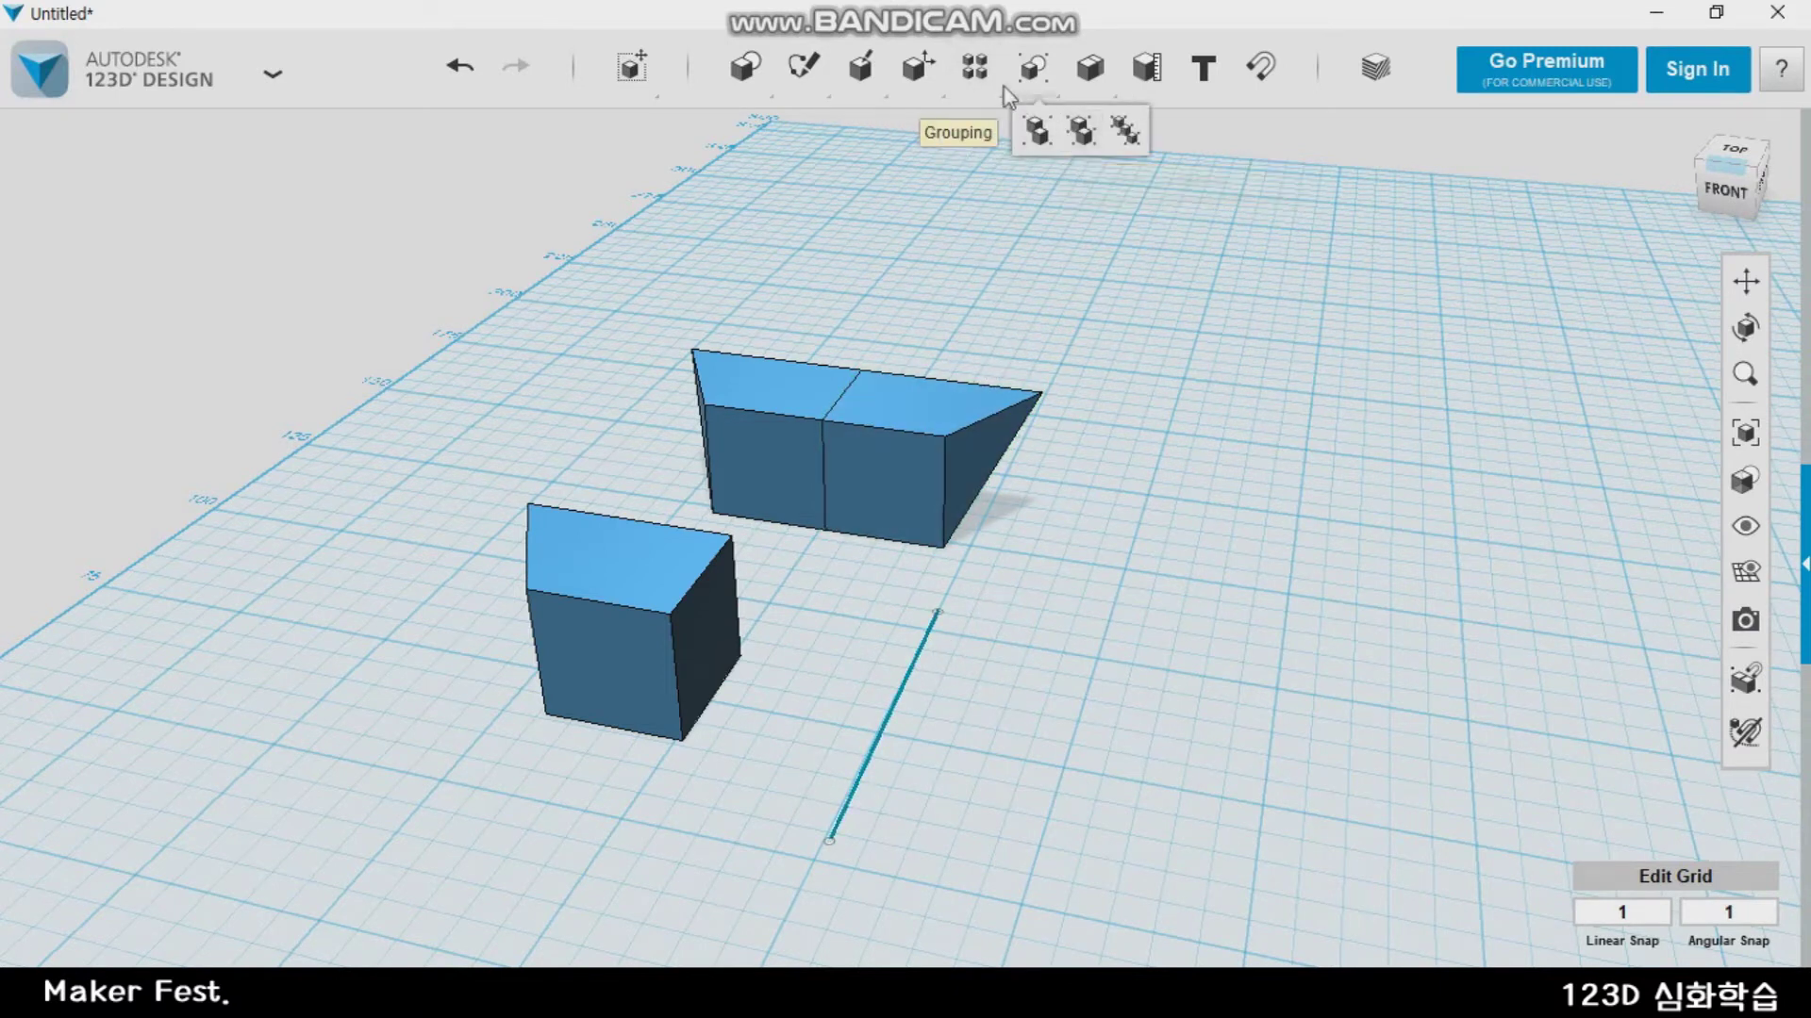
pyautogui.click(1124, 140)
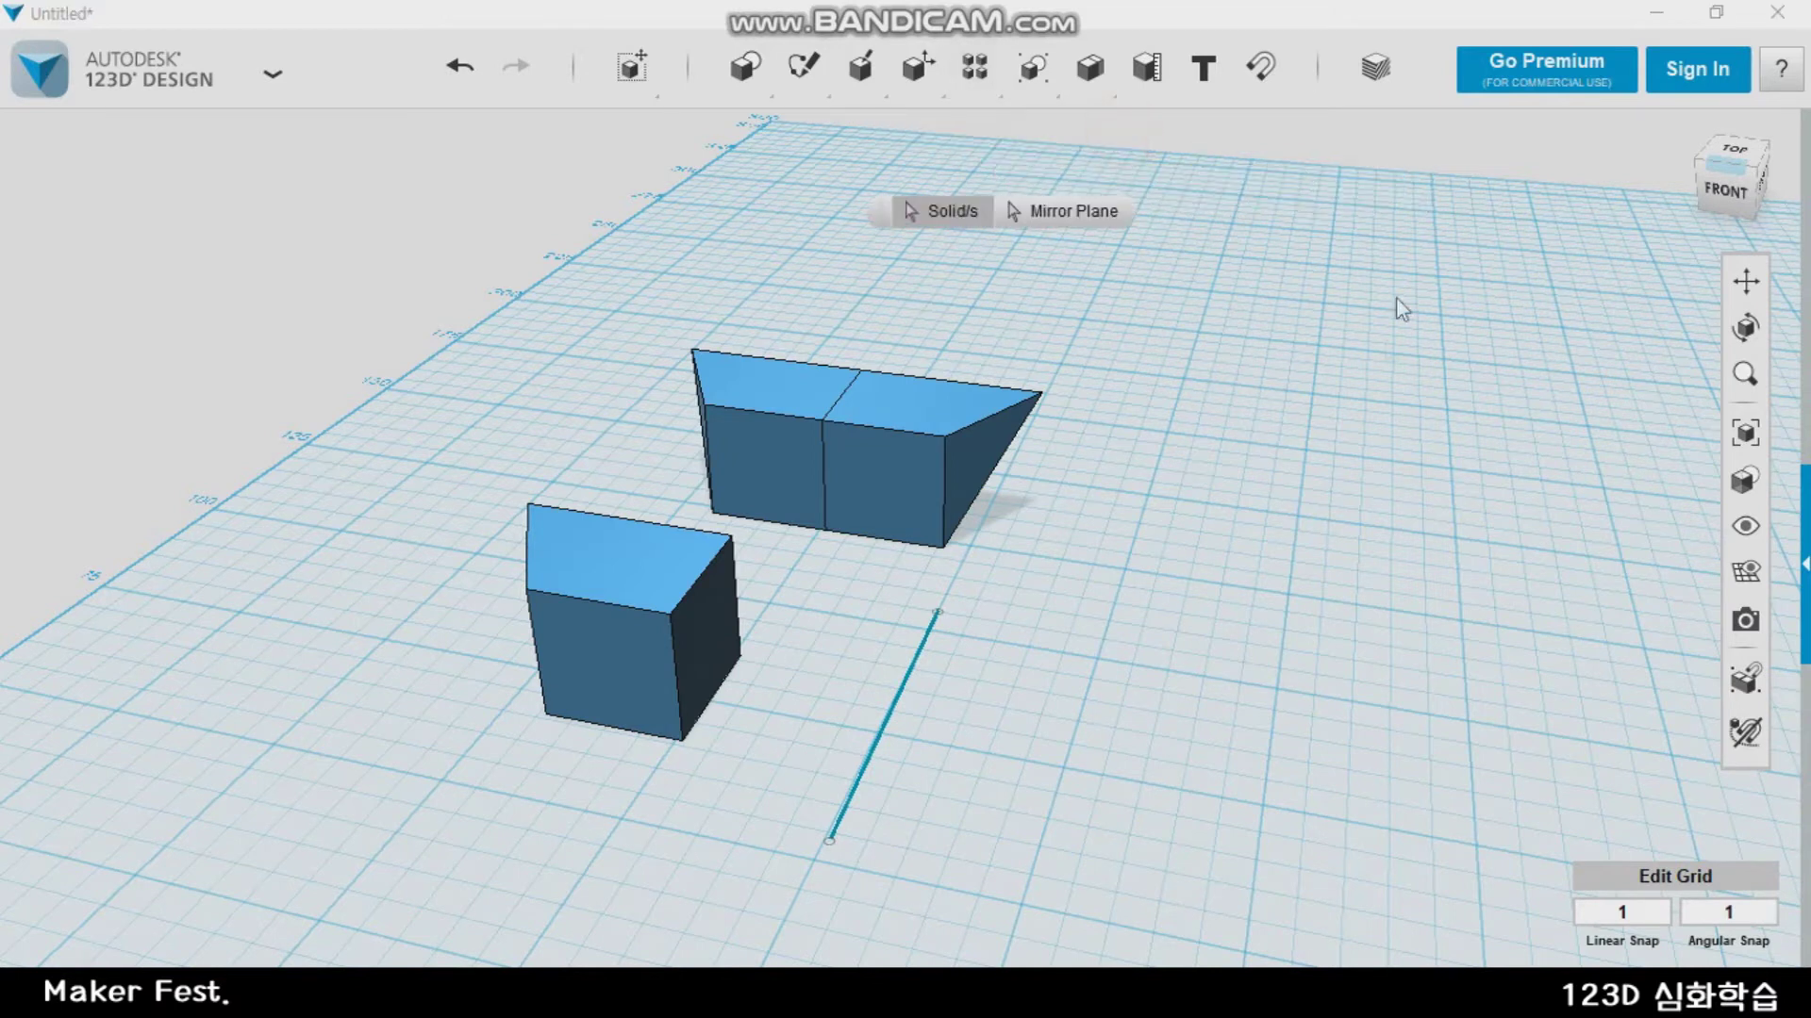
pyautogui.click(687, 743)
pyautogui.click(1063, 219)
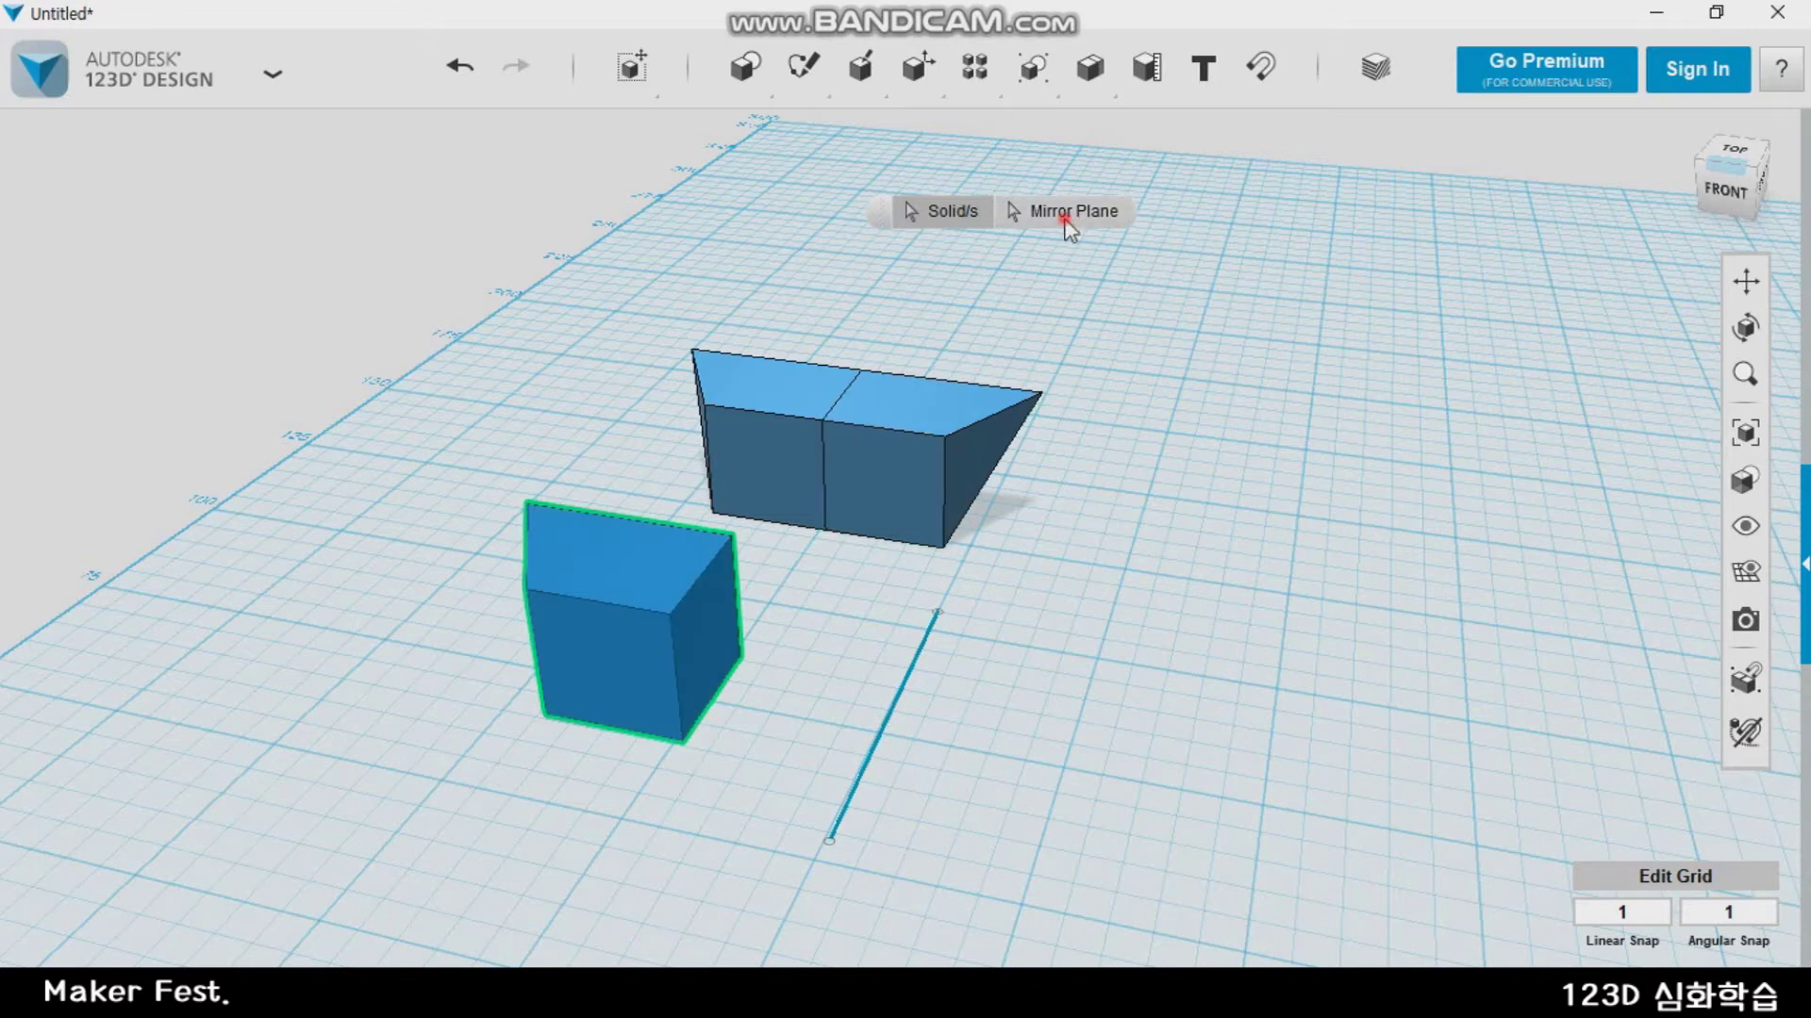
pyautogui.click(918, 660)
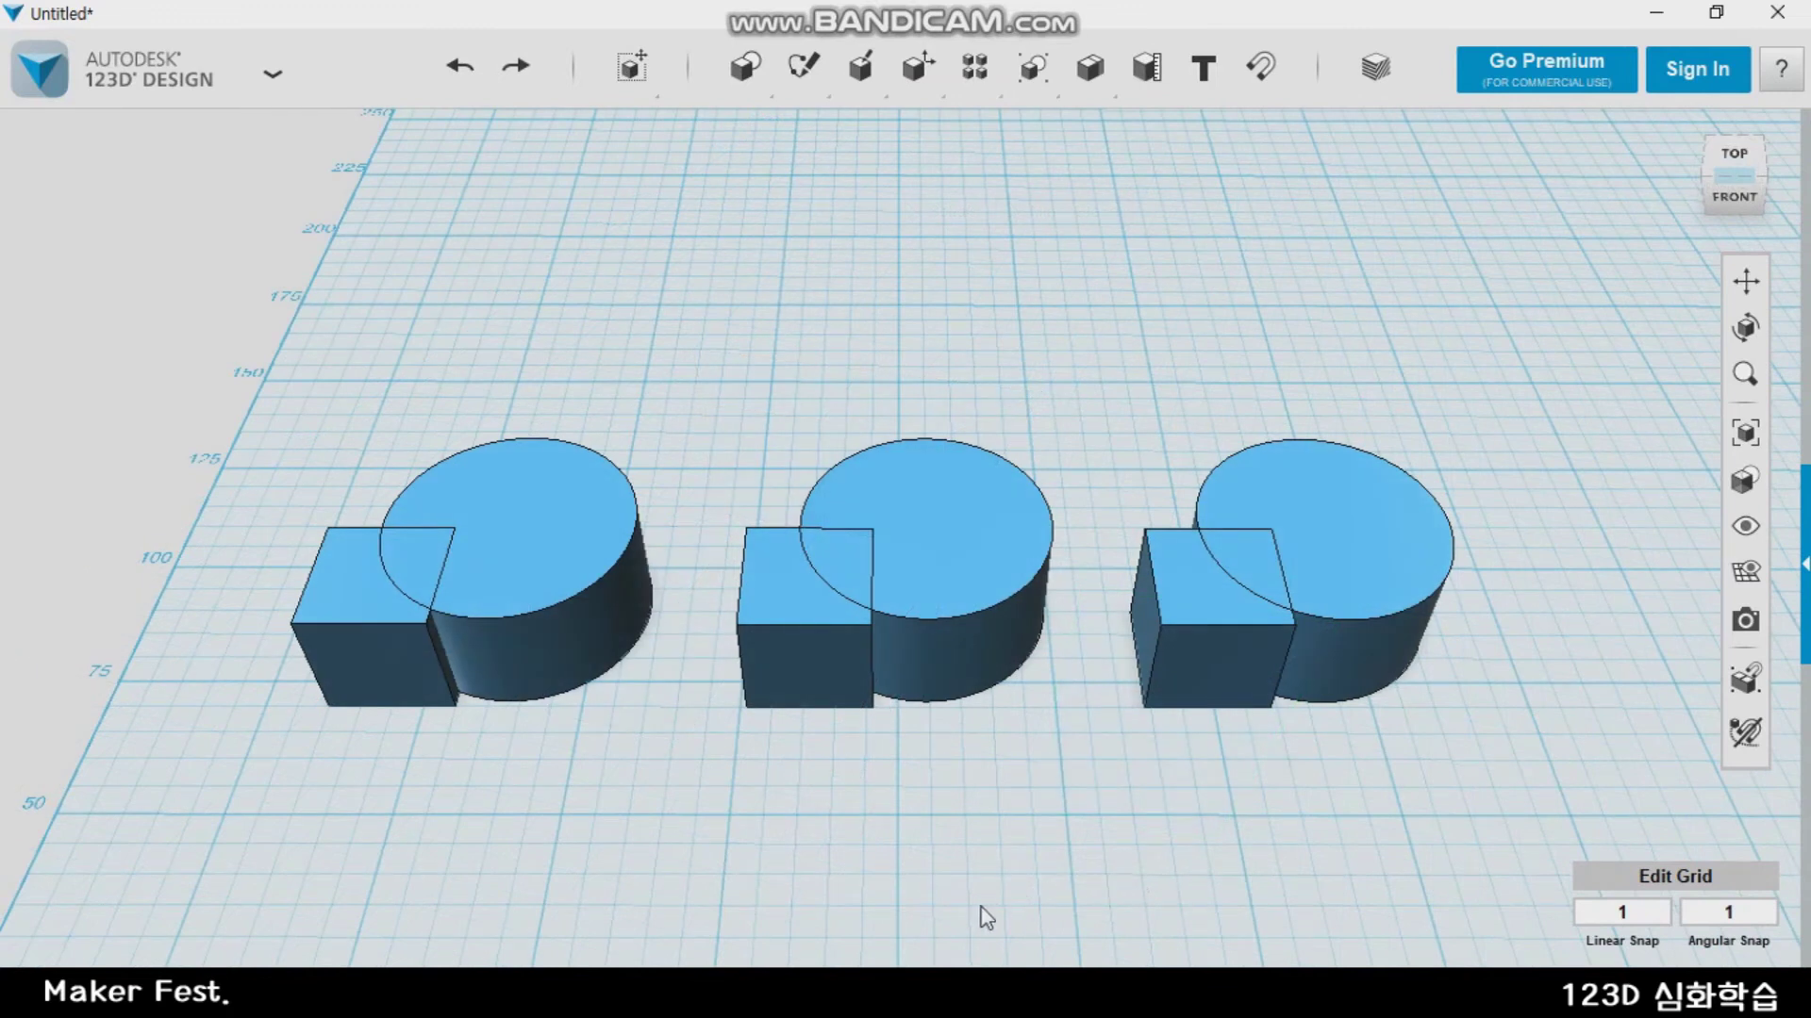
# Merge the box and the overlapping cylinder of the leftmost pair into one solid
pyautogui.moveTo(1089, 71)
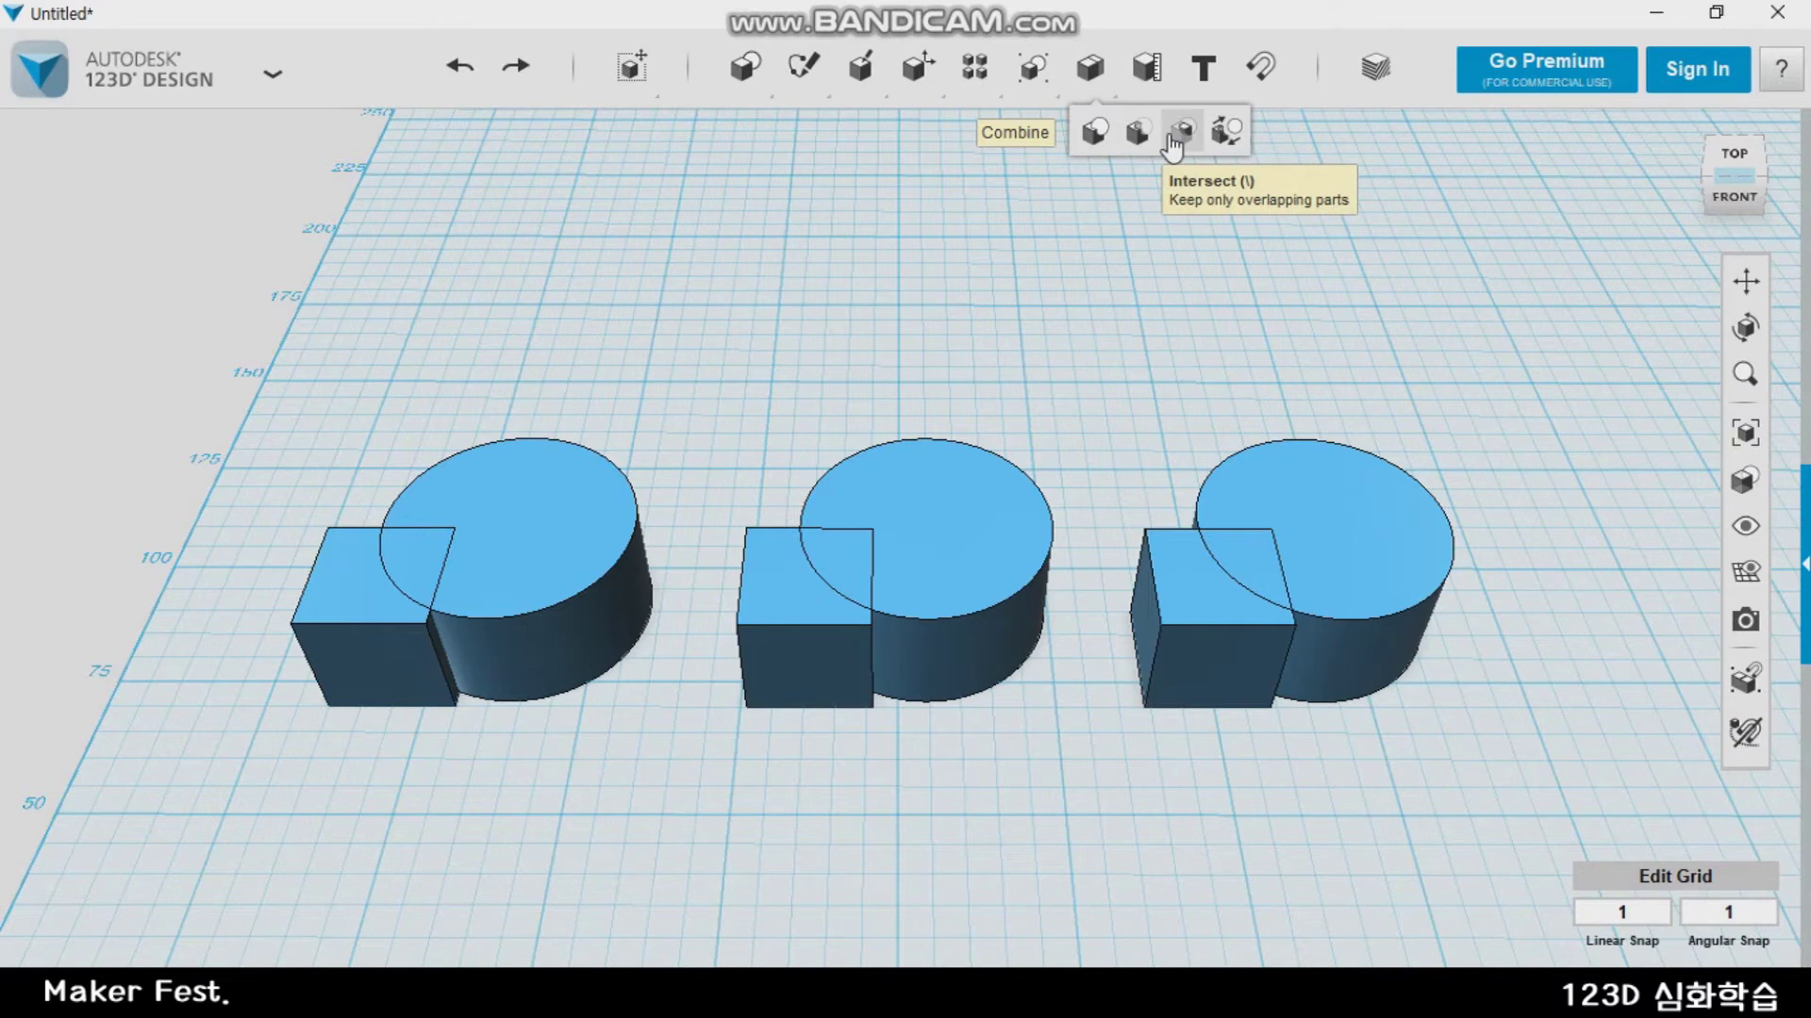
pyautogui.click(1087, 151)
pyautogui.click(363, 627)
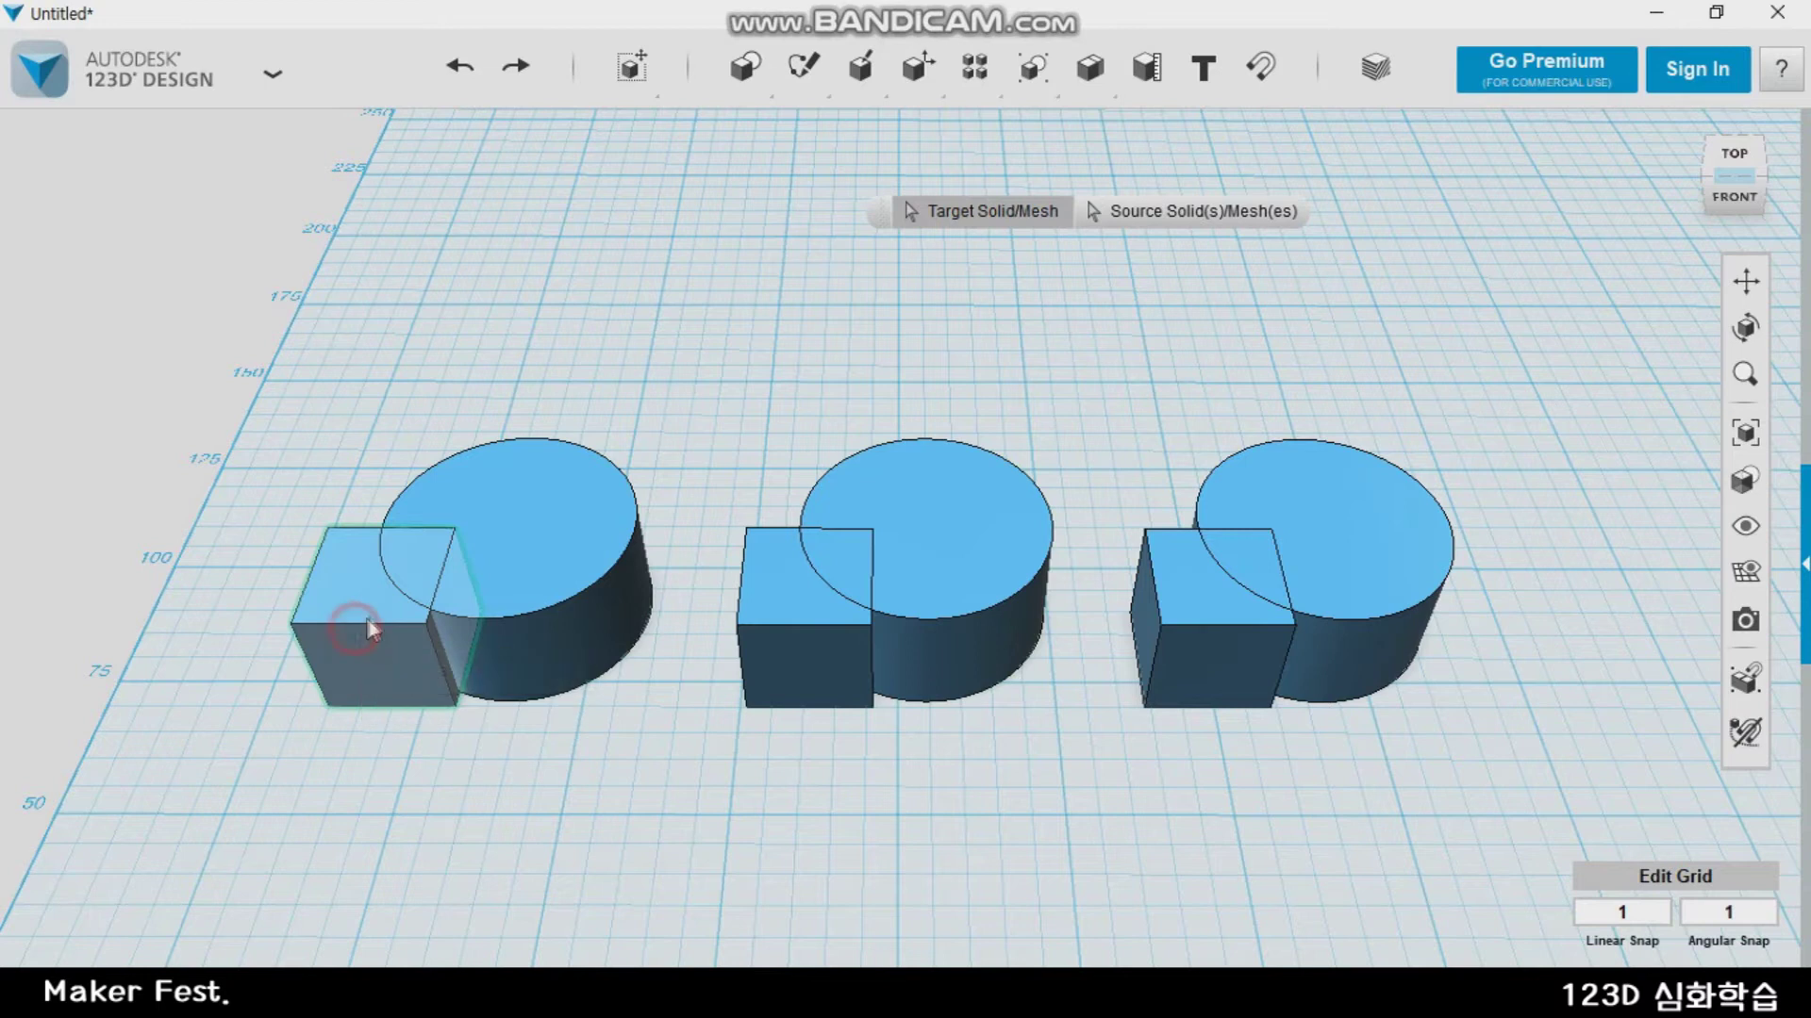
pyautogui.click(627, 551)
pyautogui.press('Return')
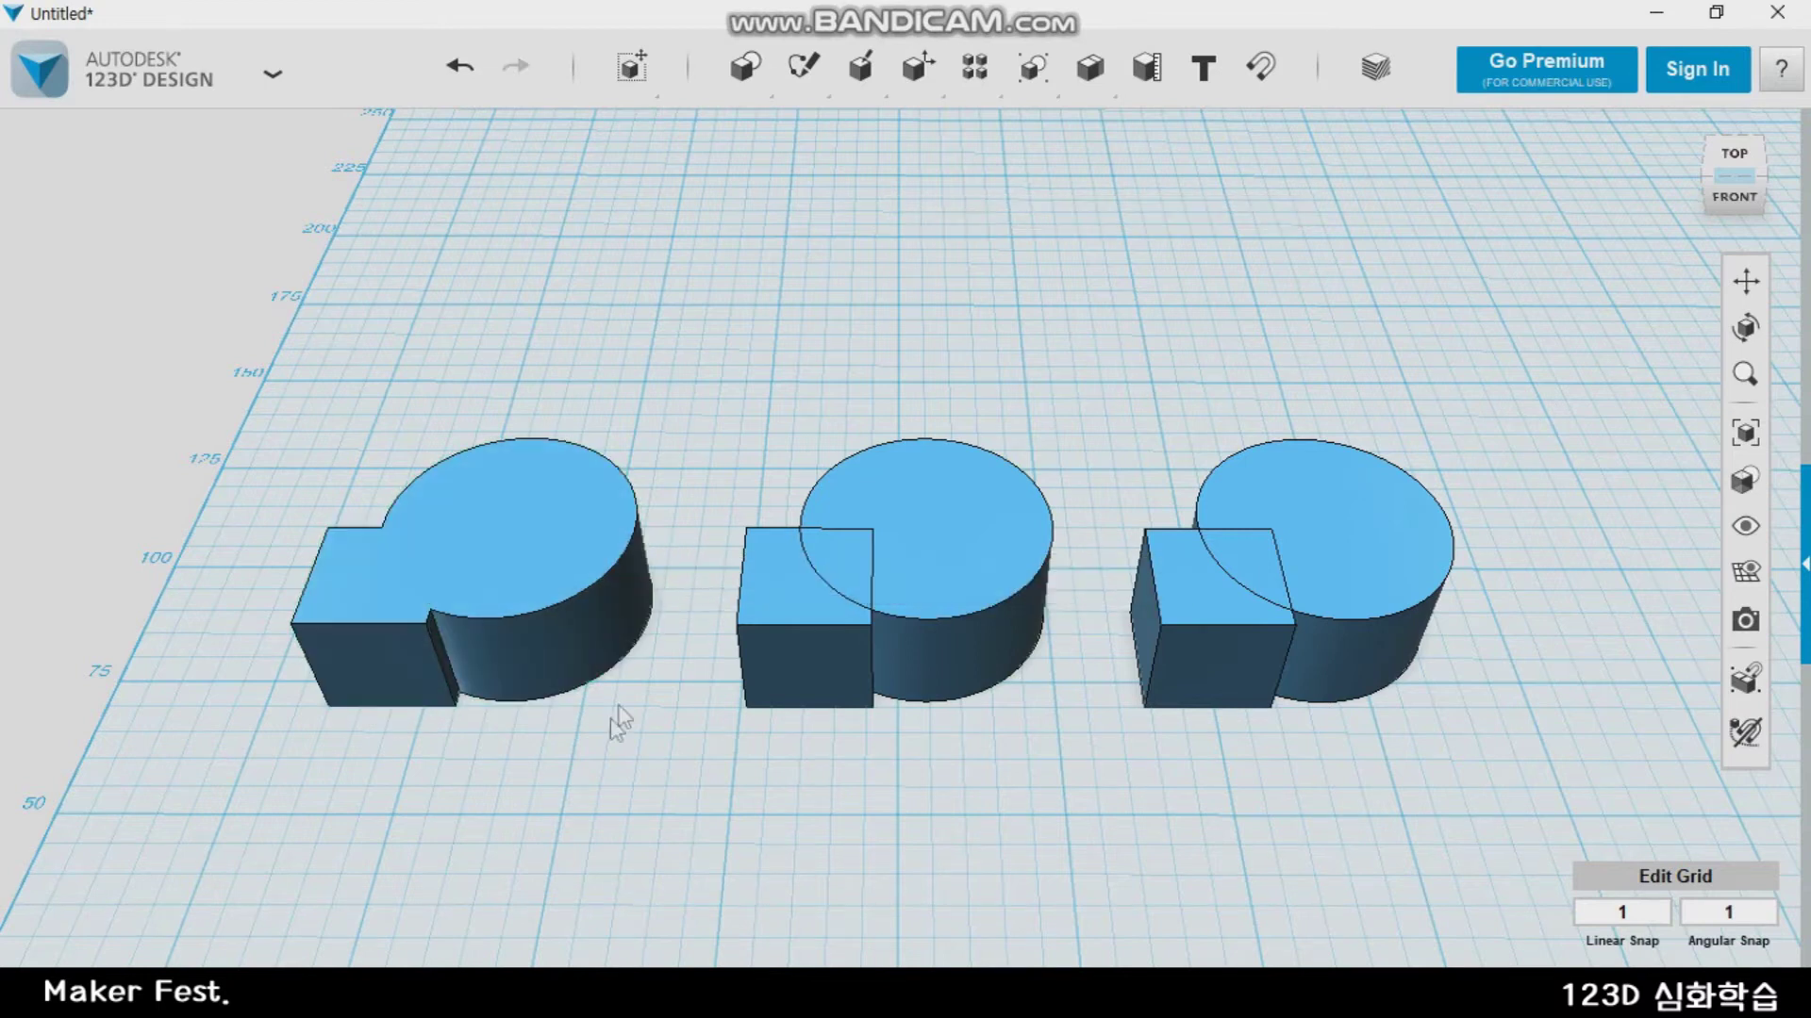
pyautogui.click(371, 575)
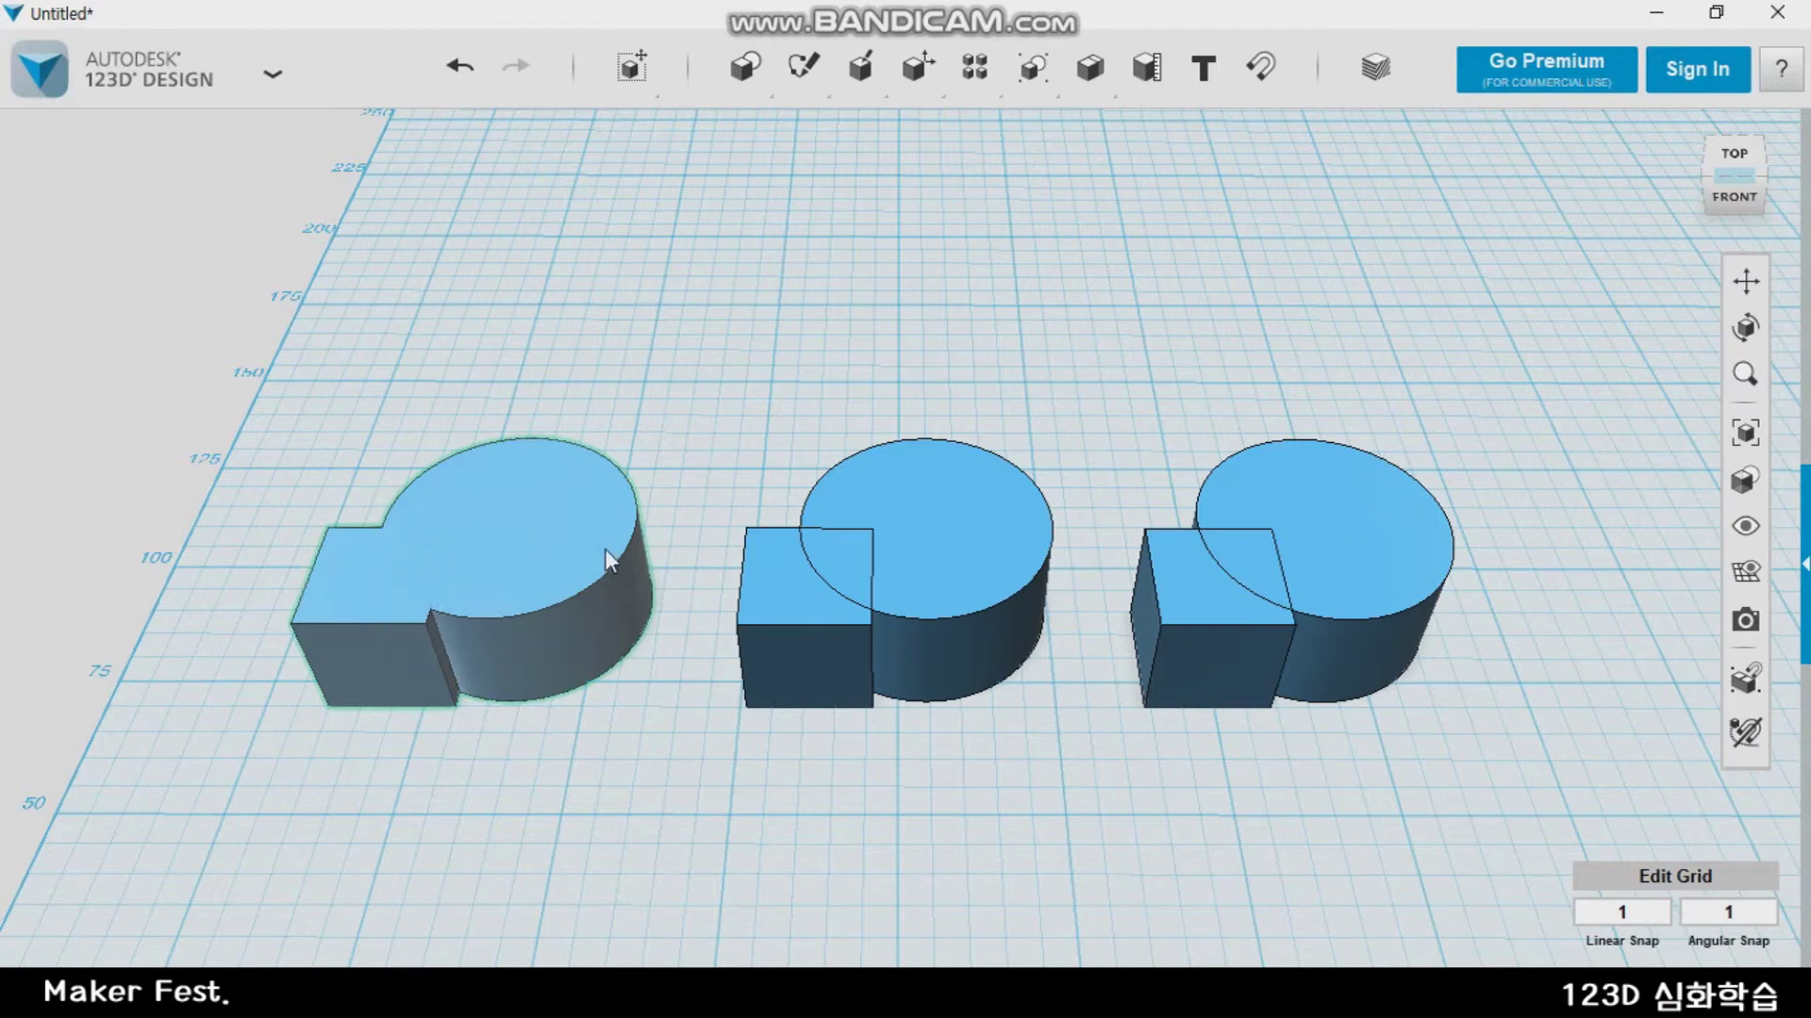
pyautogui.click(1060, 297)
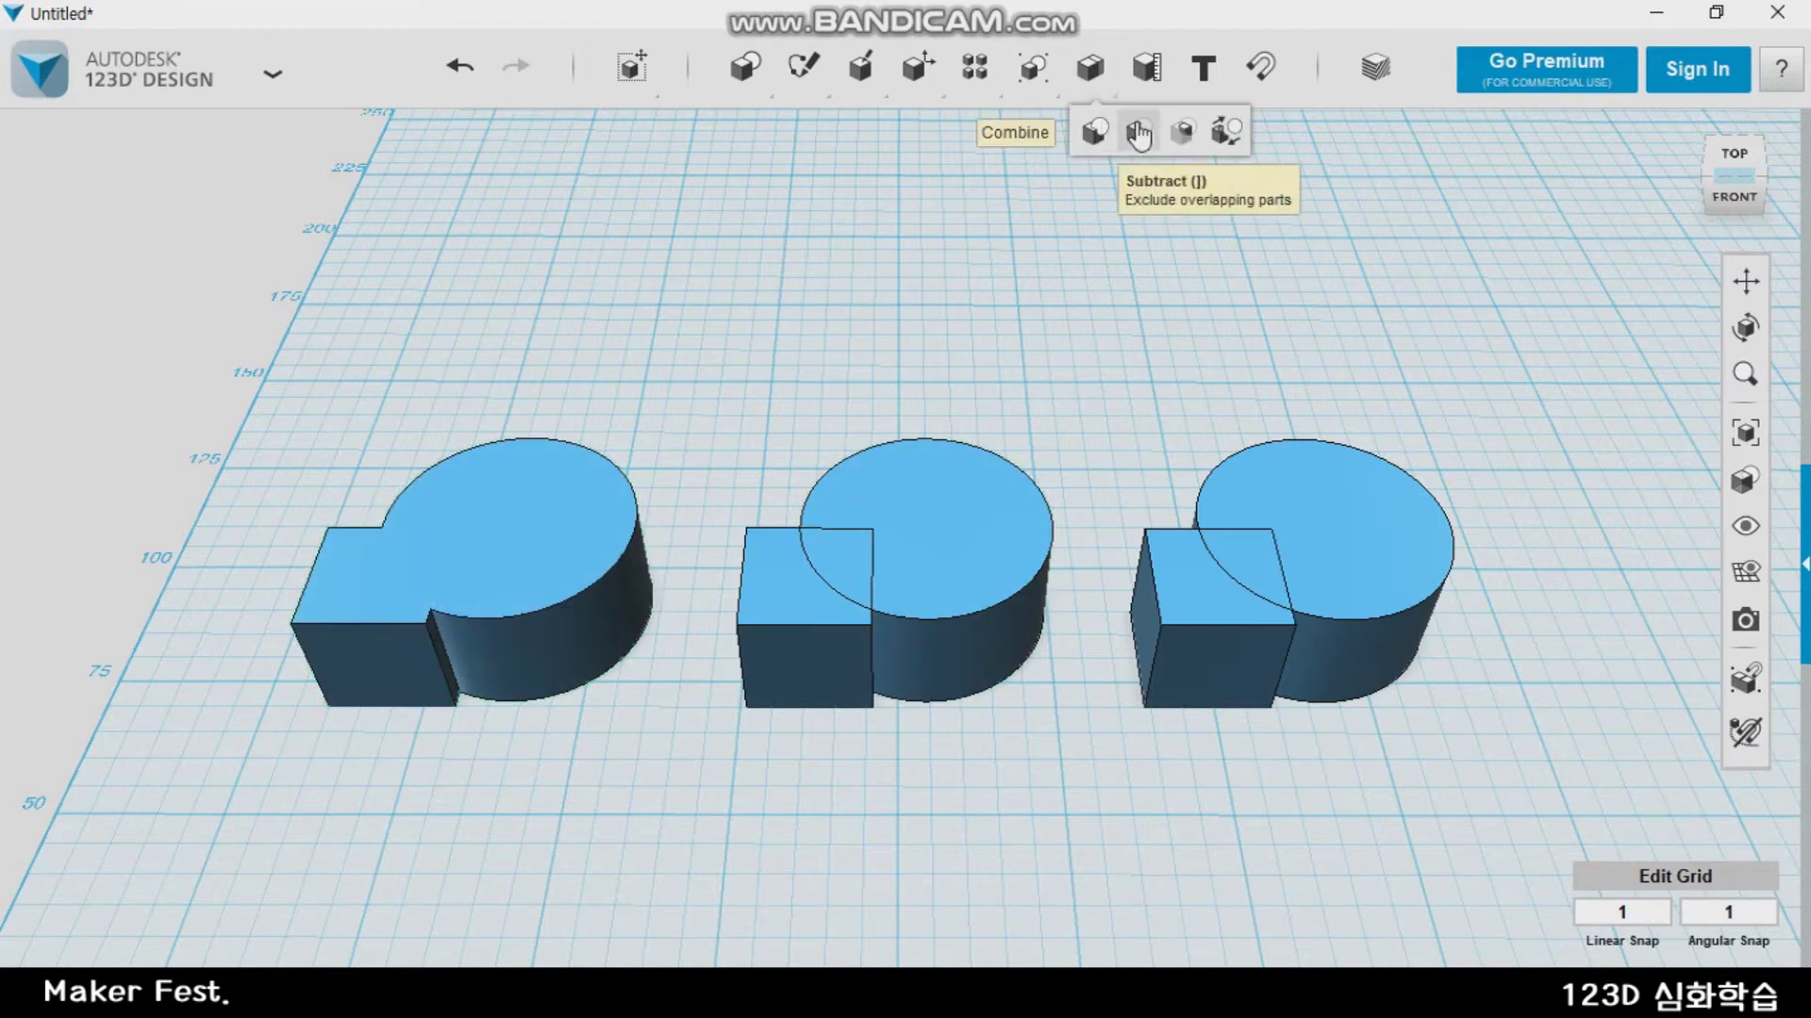
# Subtract the cylinder from the box in the middle pair
pyautogui.click(1138, 133)
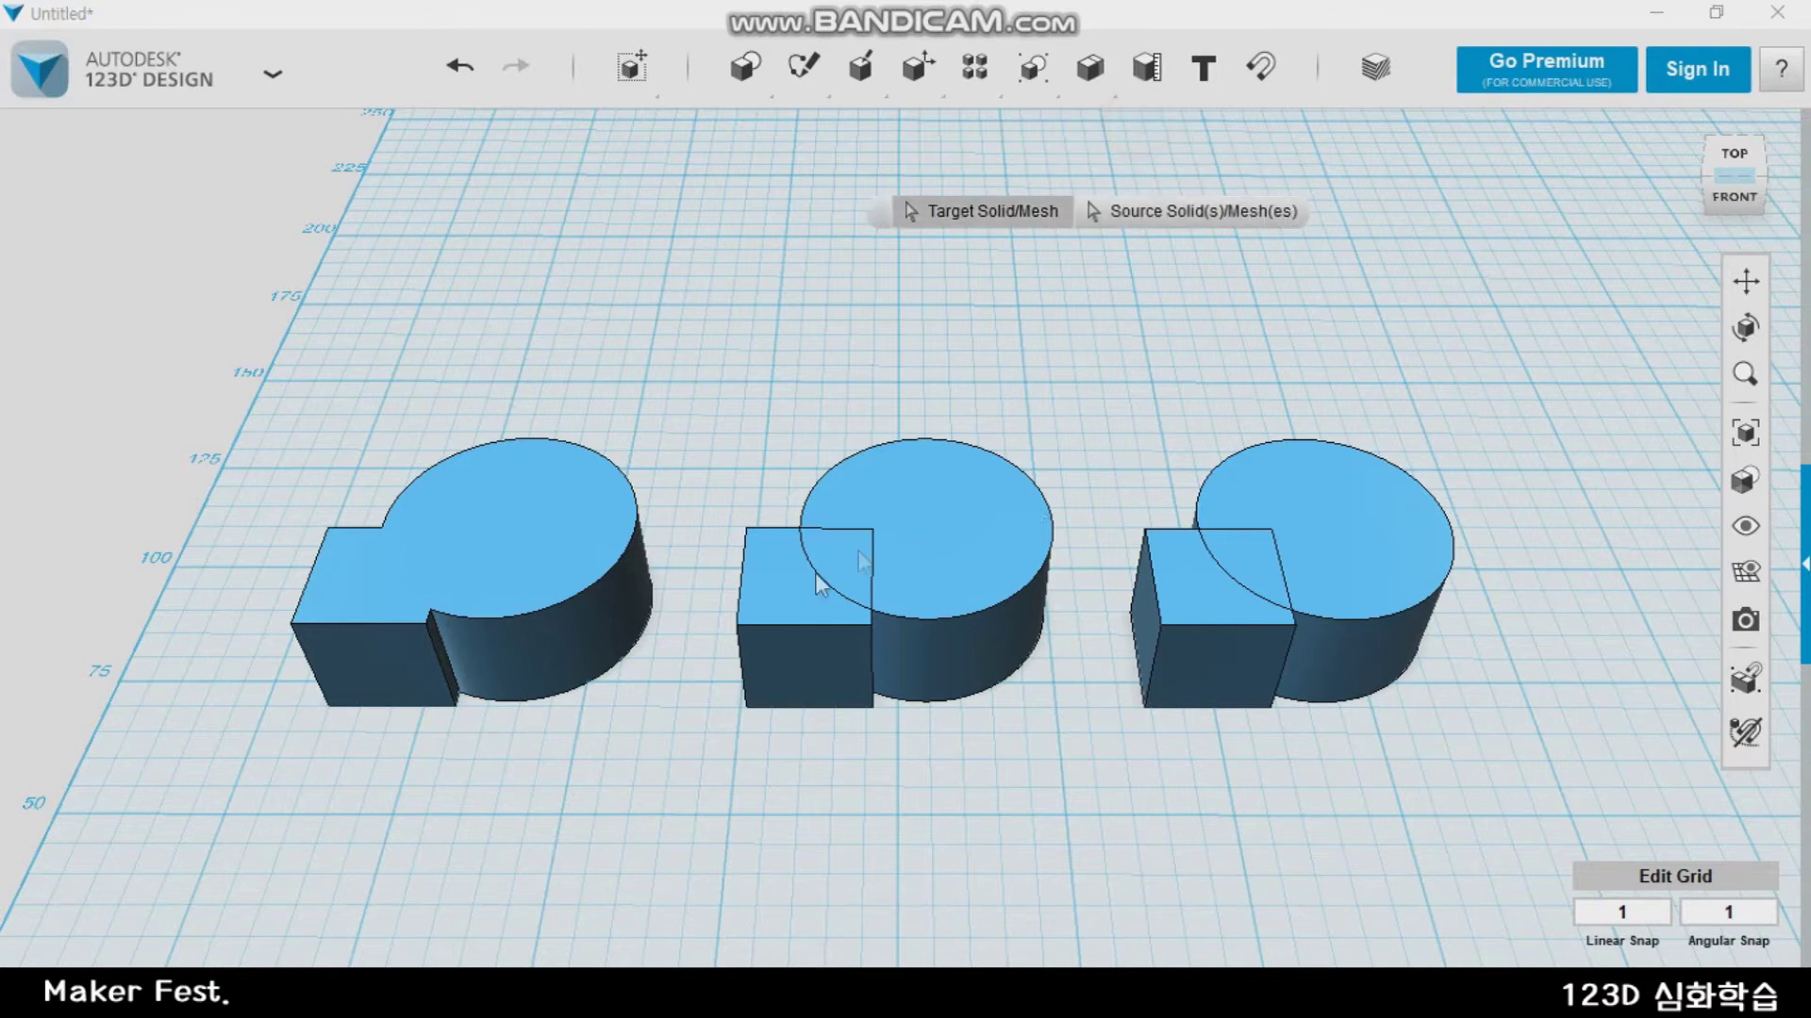
pyautogui.click(765, 622)
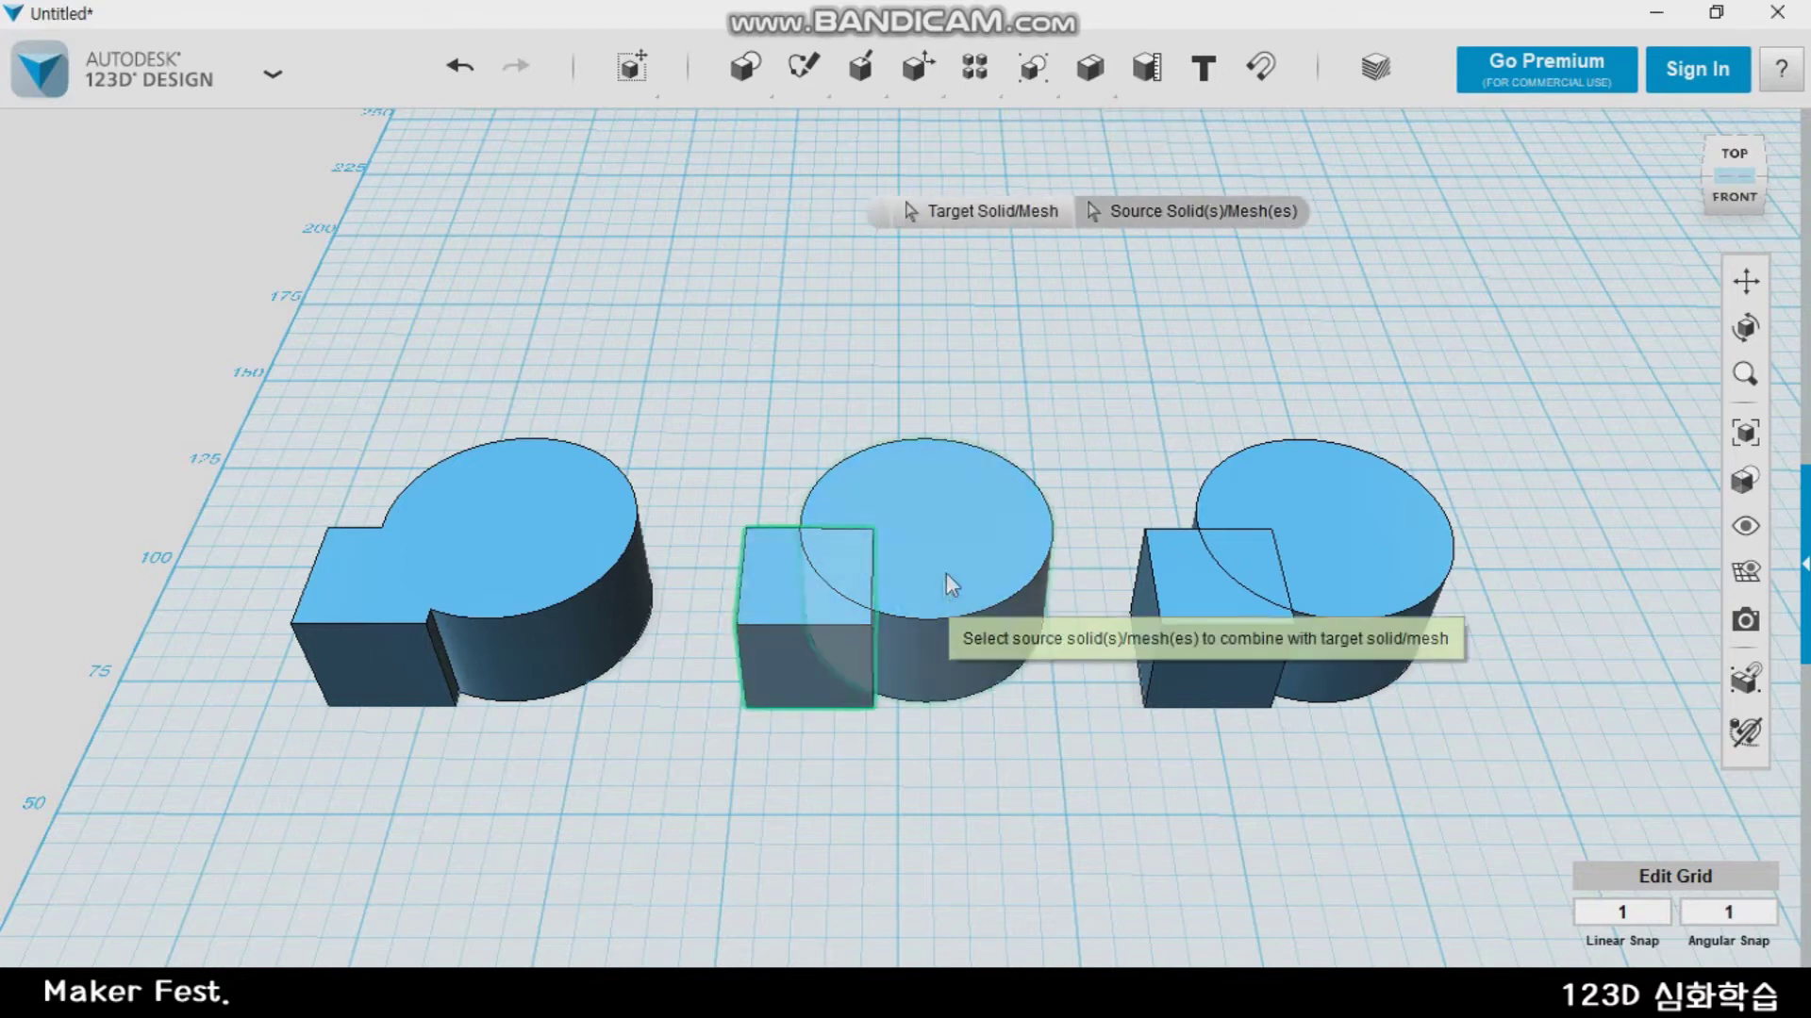
pyautogui.click(966, 558)
pyautogui.press('Return')
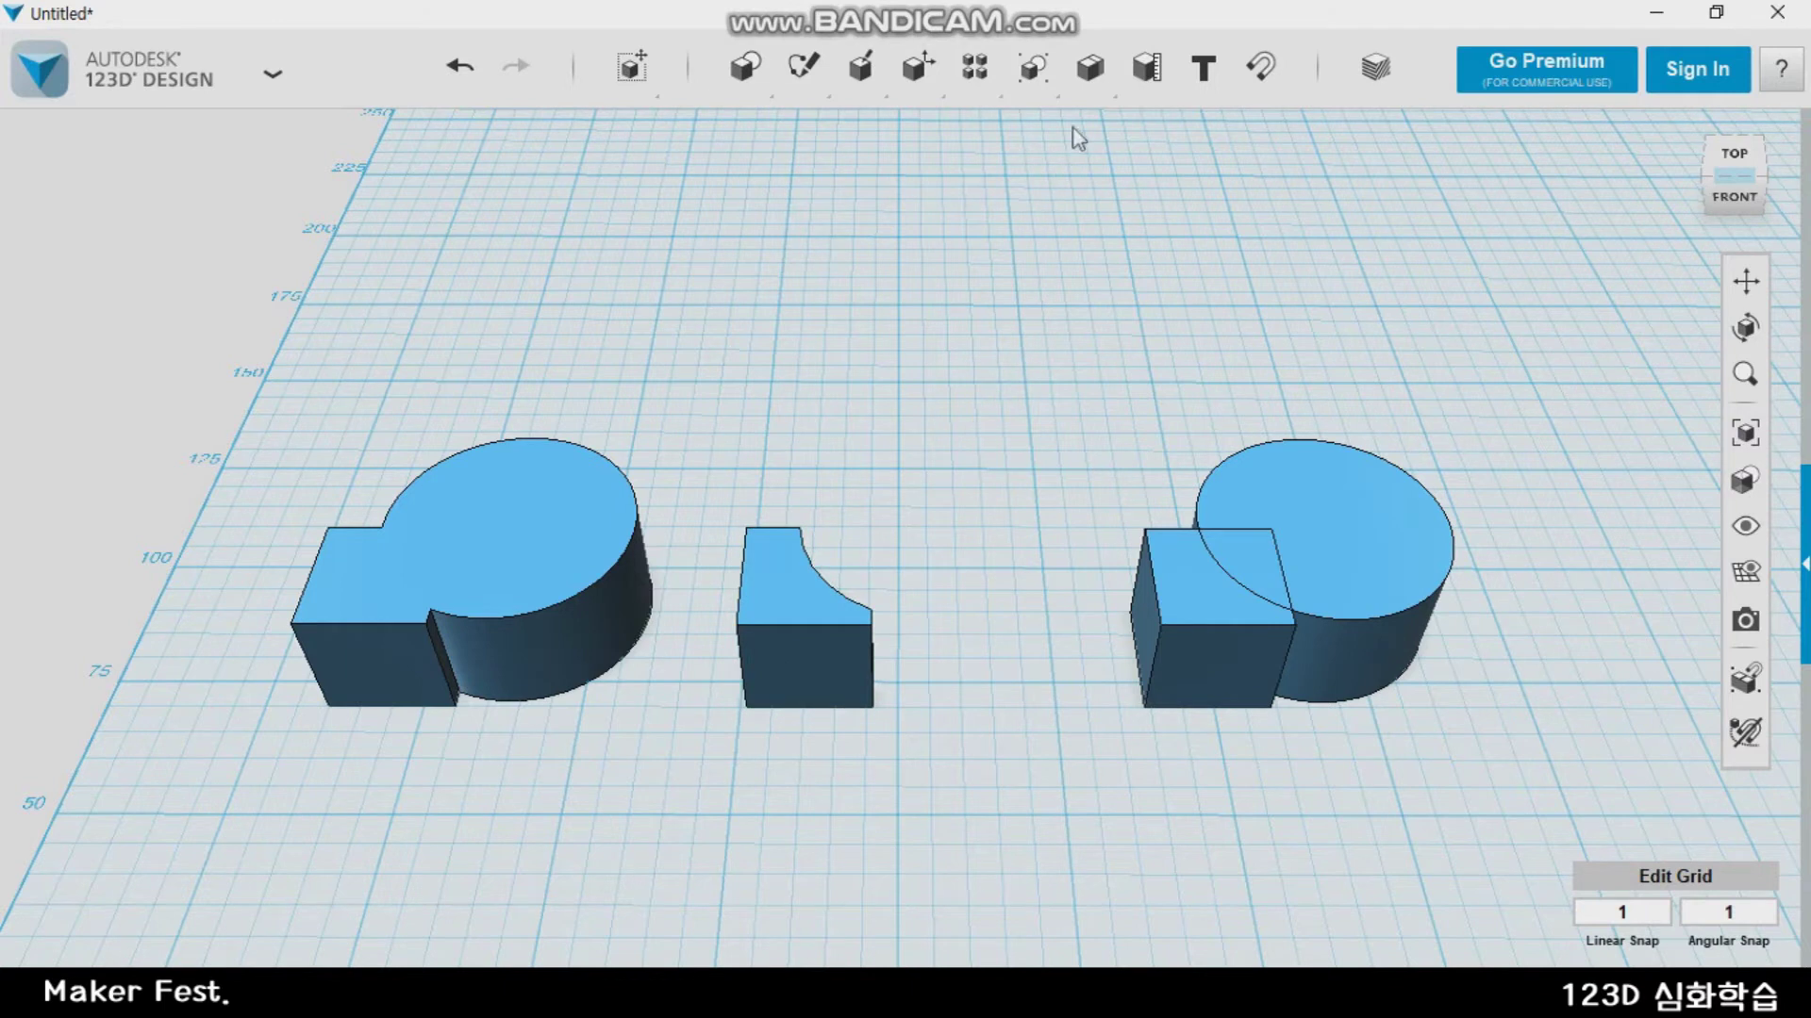
# Intersect the box and the cylinder of the rightmost pair so only their overlap is kept
pyautogui.moveTo(1104, 81)
pyautogui.click(1180, 132)
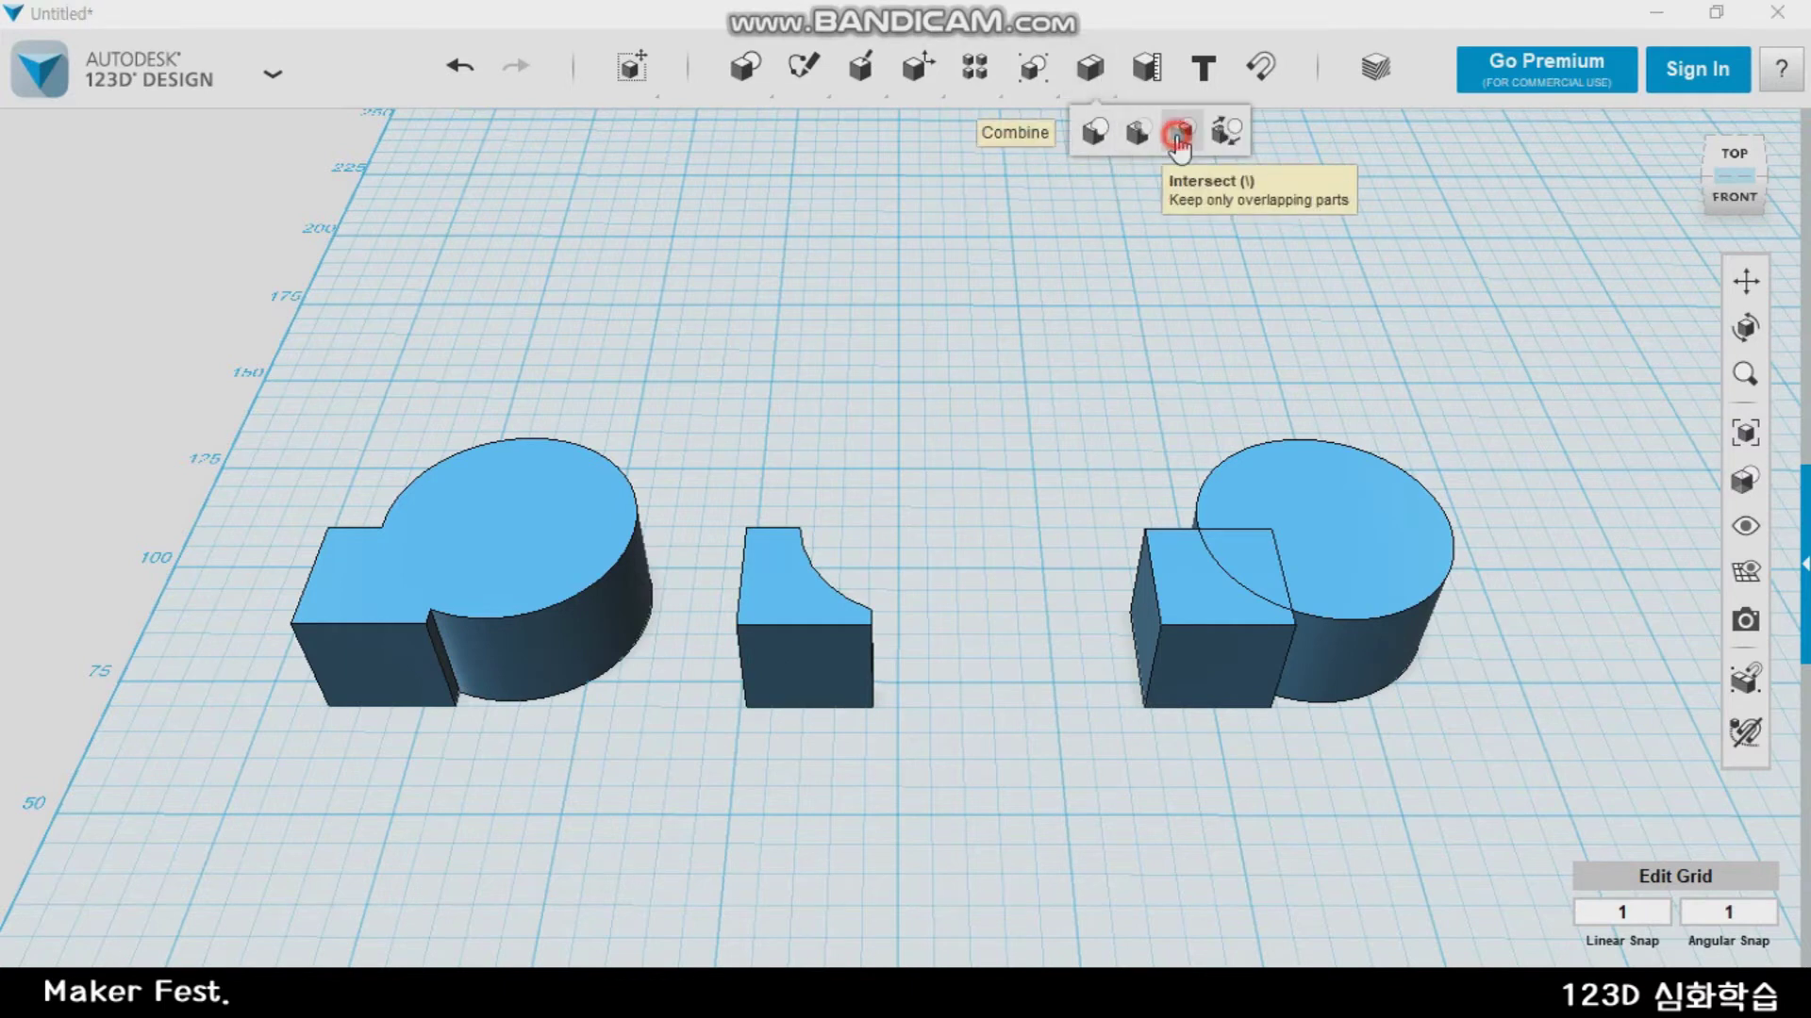
pyautogui.click(1181, 647)
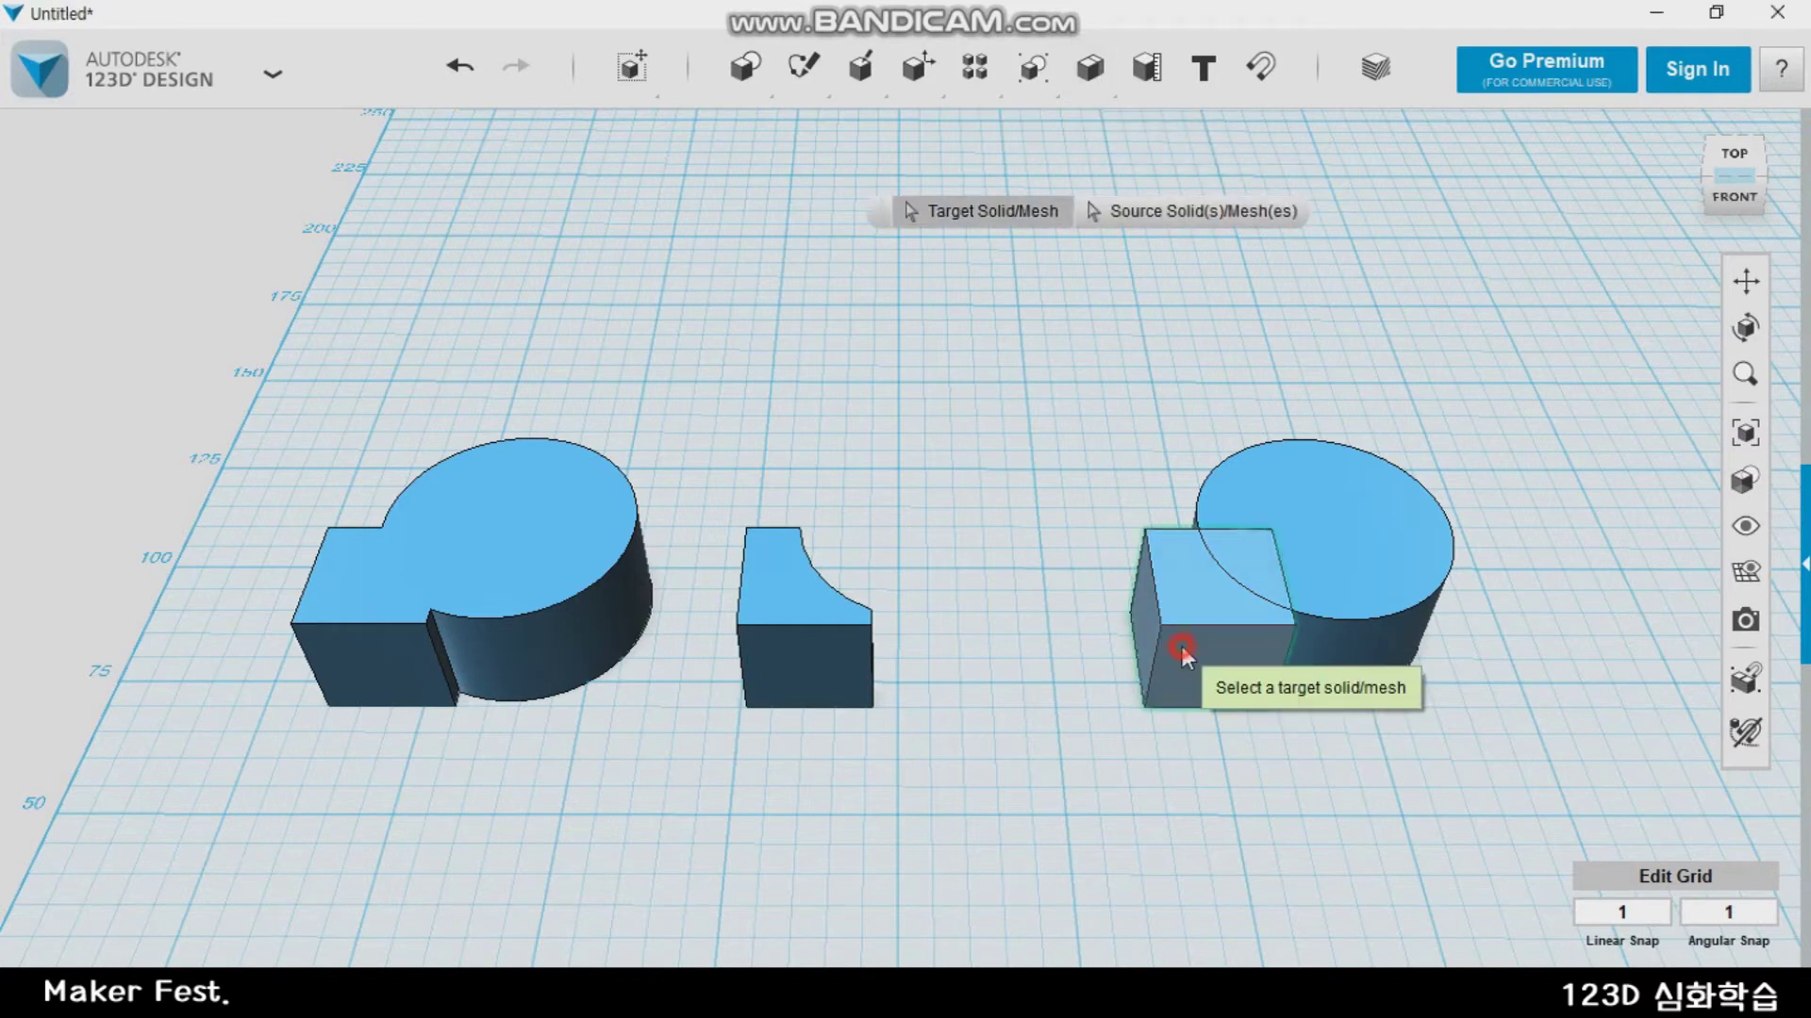
pyautogui.click(1361, 552)
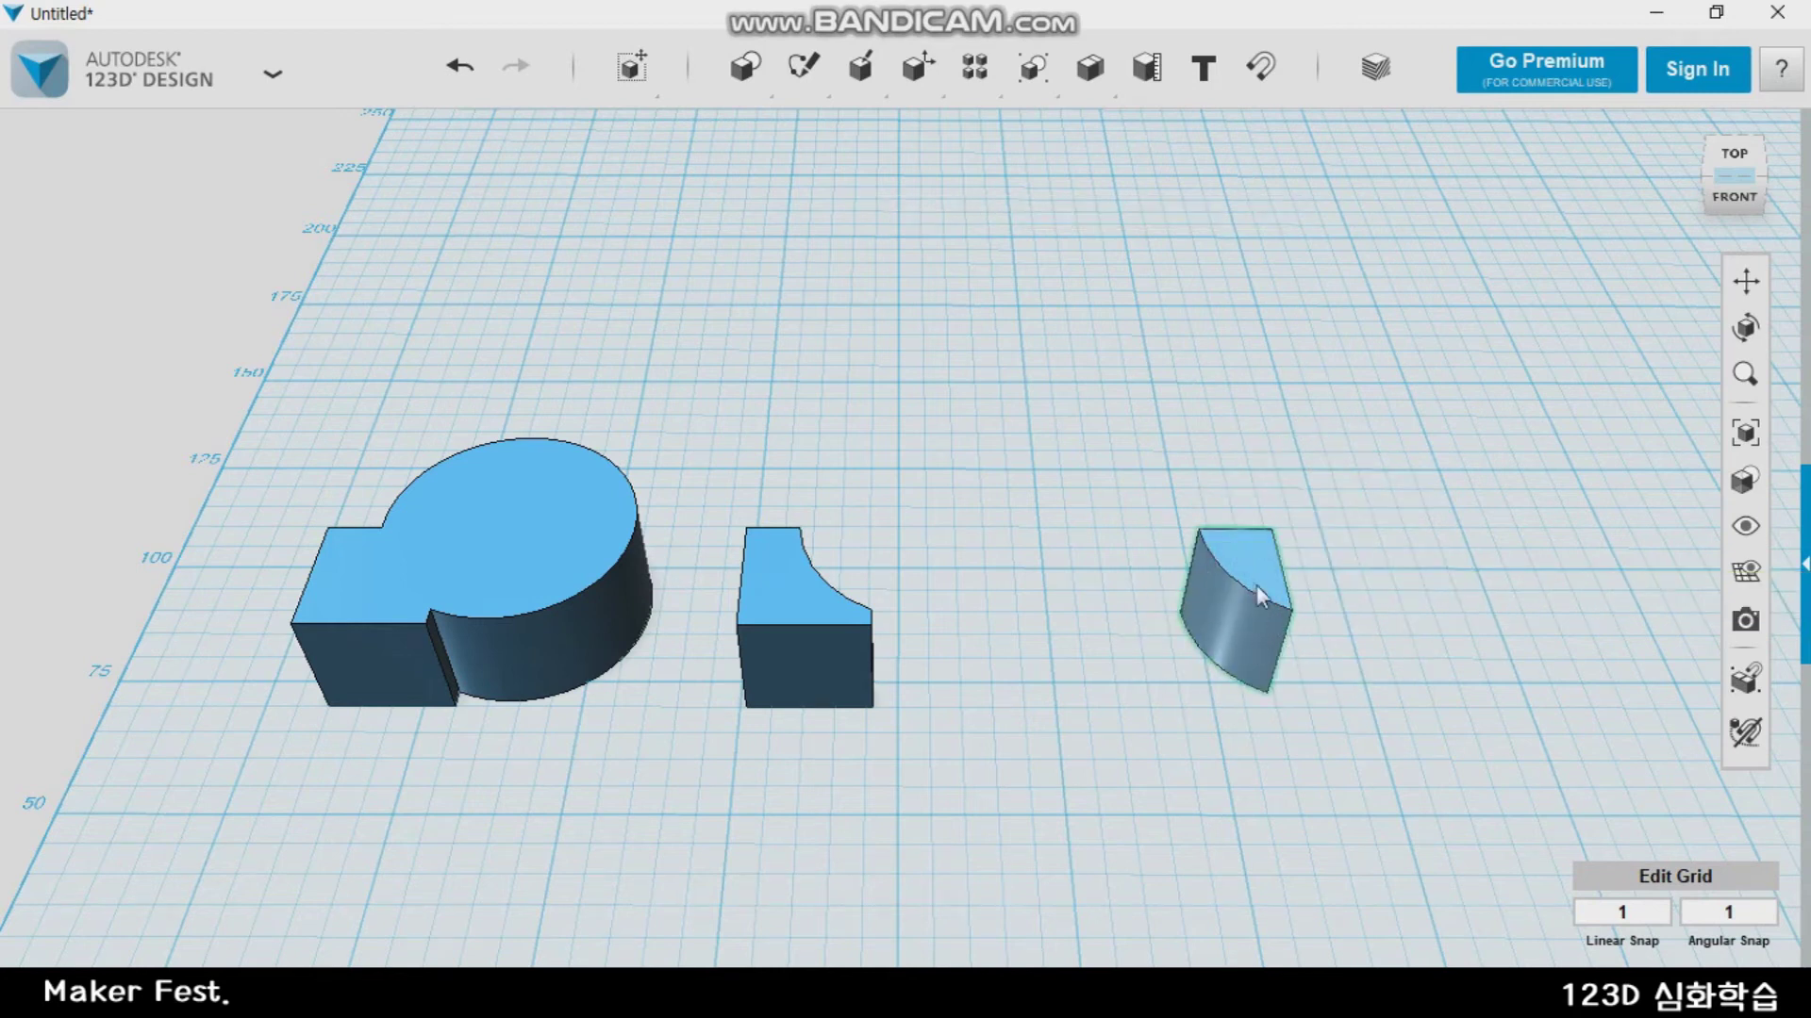
pyautogui.click(1073, 794)
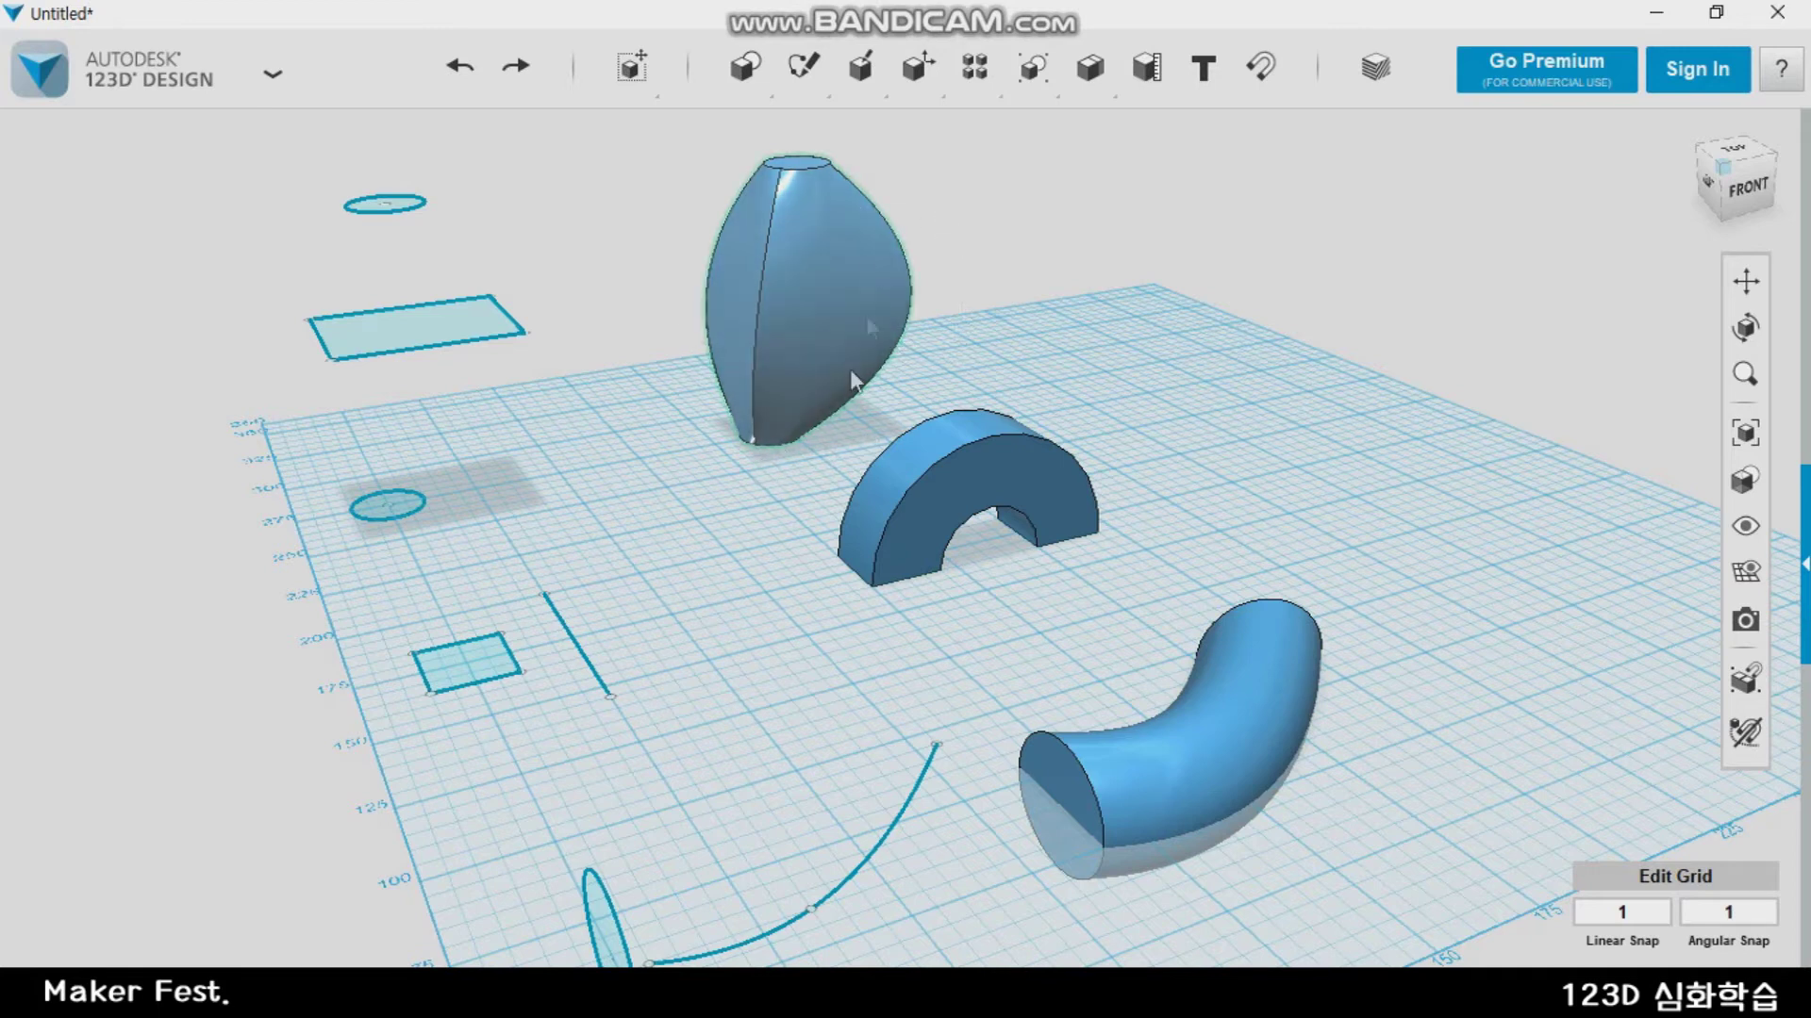
# Sweep the upright circle sketch along the curved sketch line to create a bent tube
pyautogui.moveTo(861, 68)
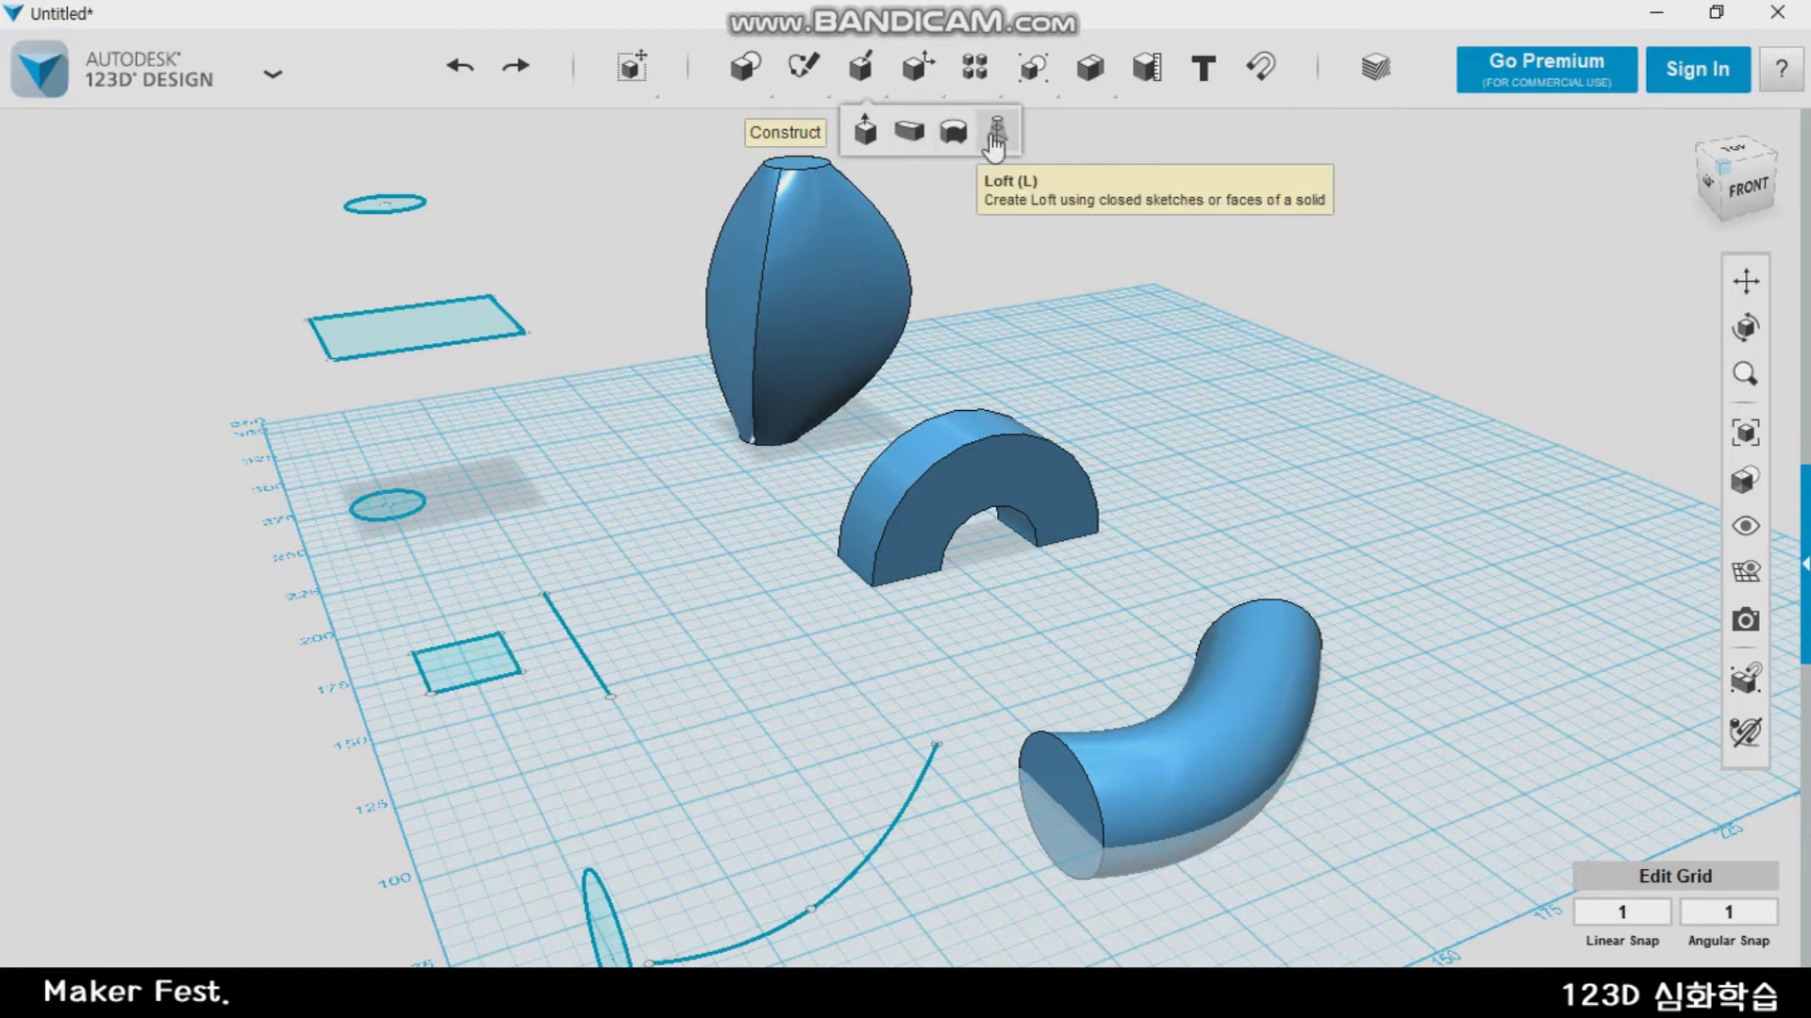
pyautogui.moveTo(546, 861); pyautogui.dragTo(517, 688, button='middle')
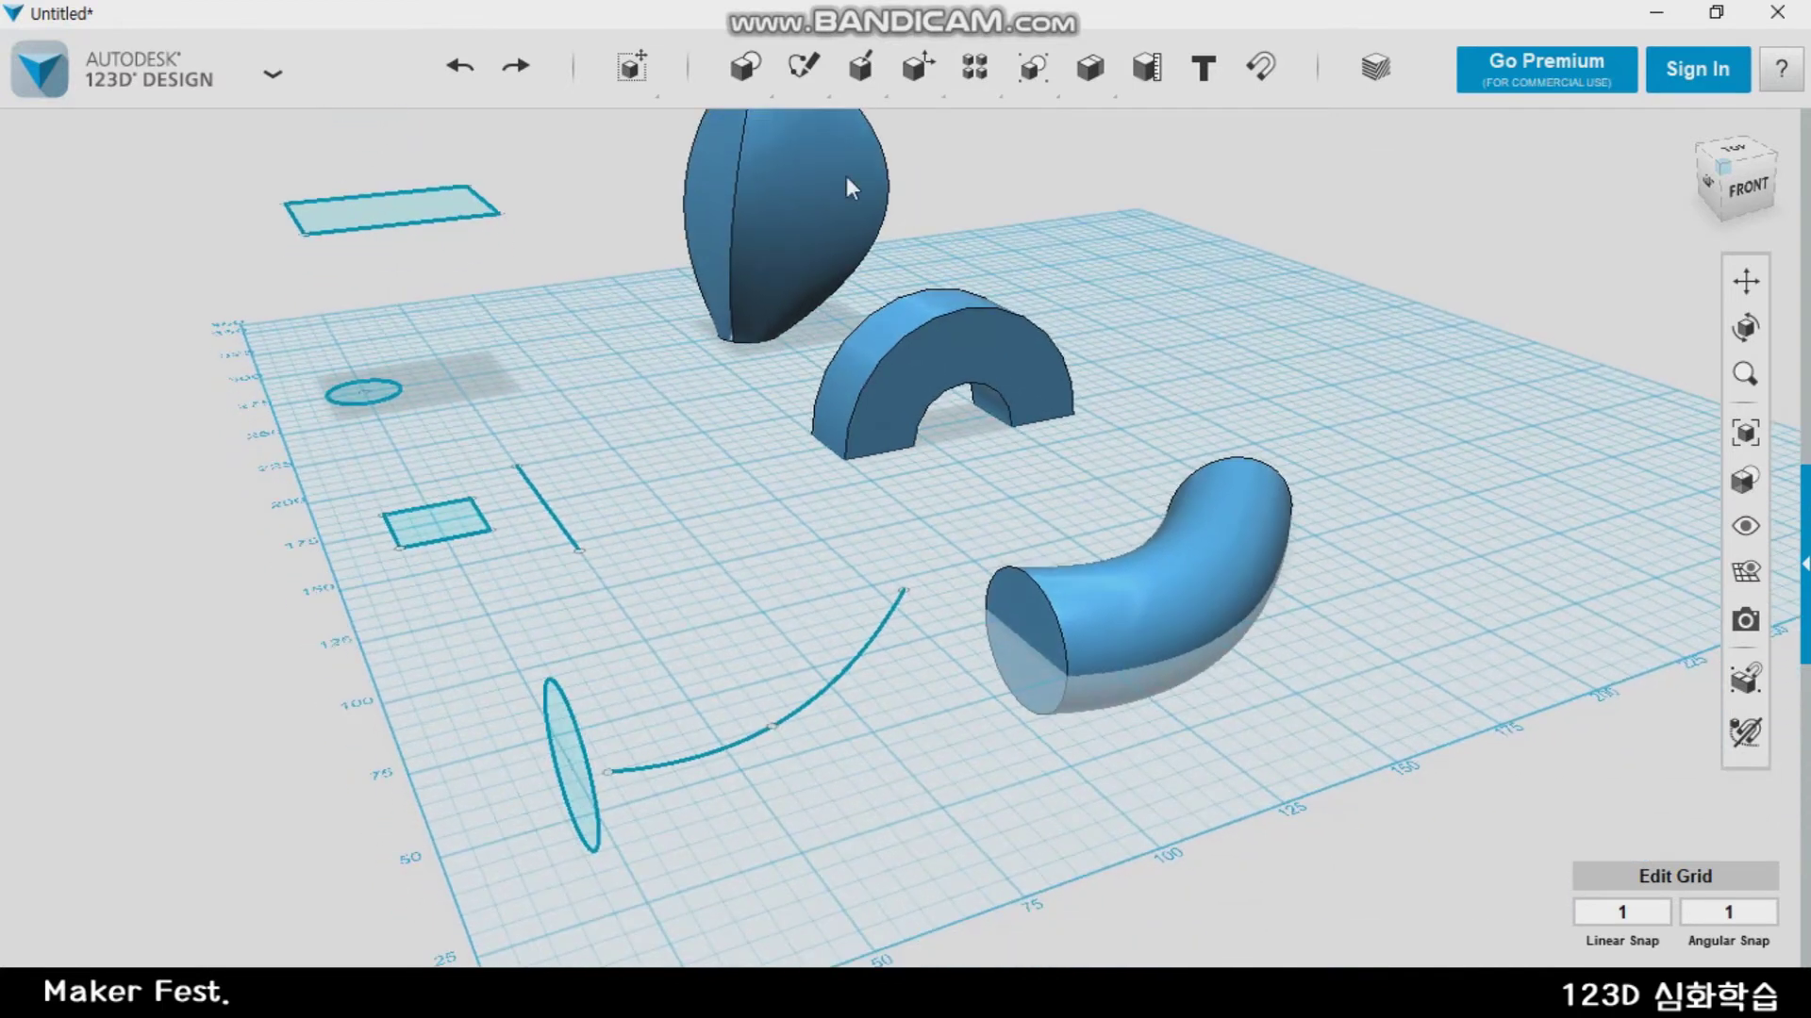
pyautogui.click(908, 131)
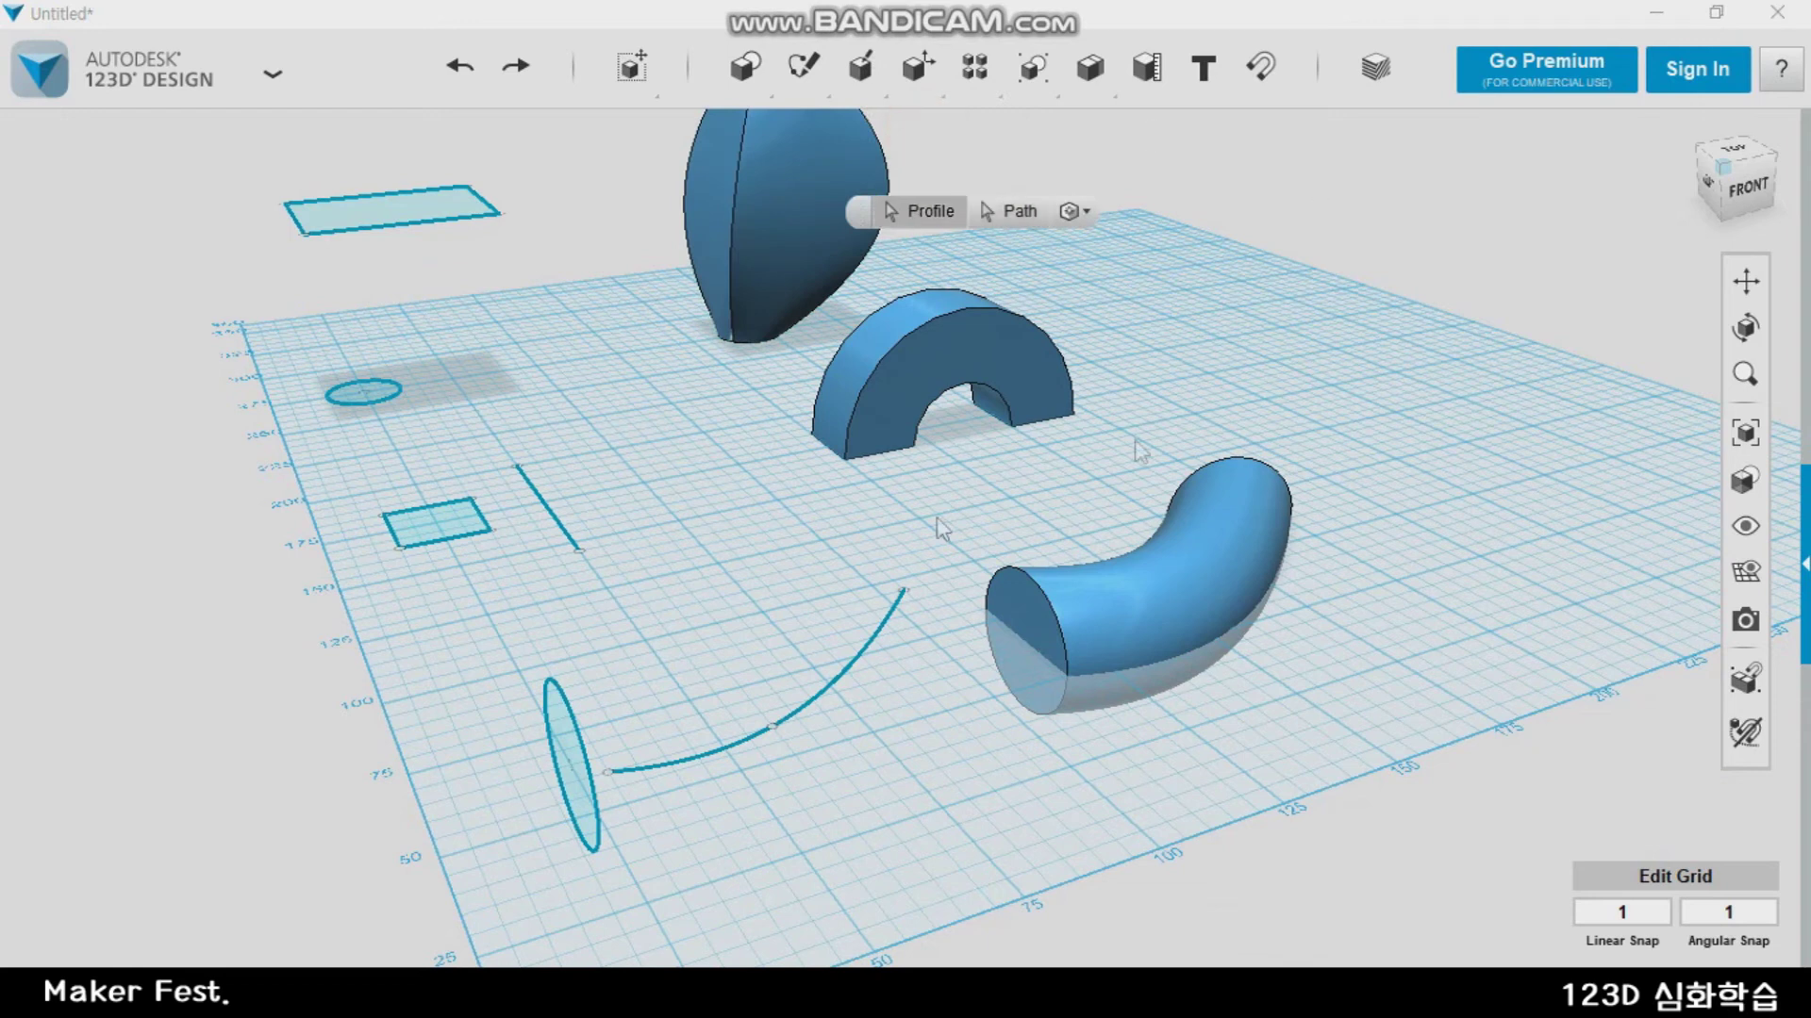
pyautogui.moveTo(953, 618); pyautogui.dragTo(821, 703, button='right')
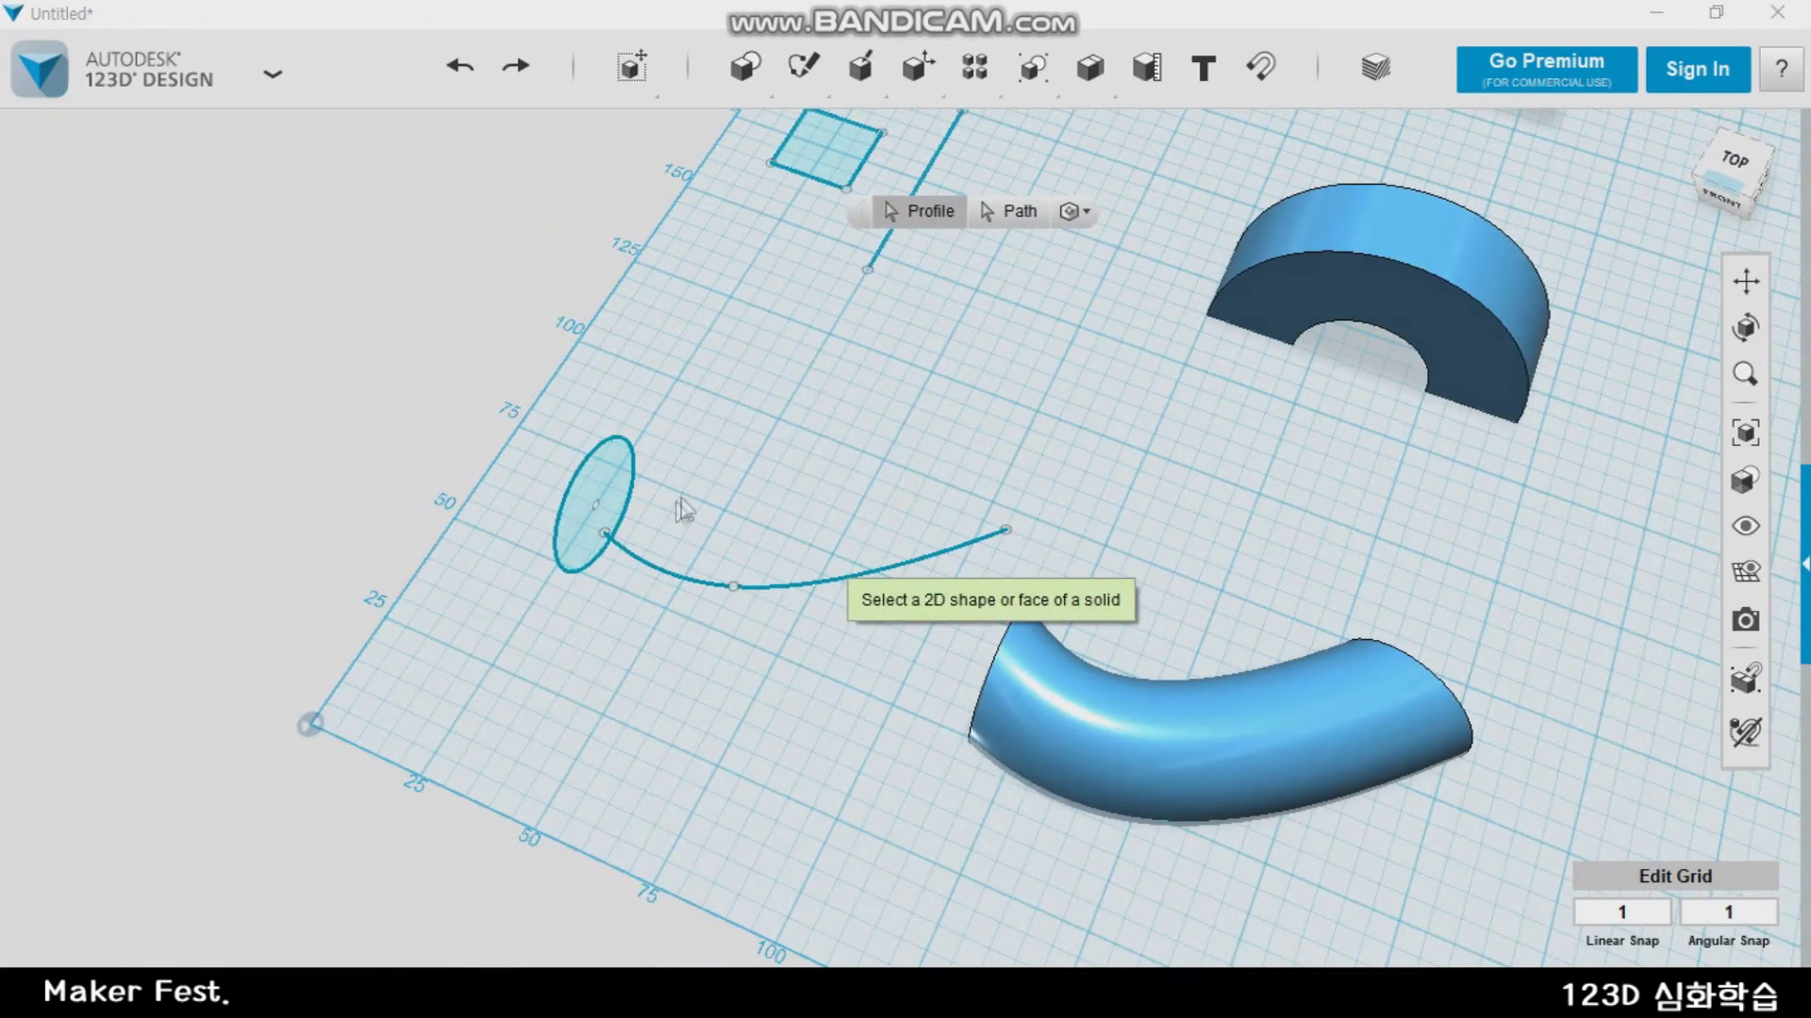
pyautogui.click(618, 488)
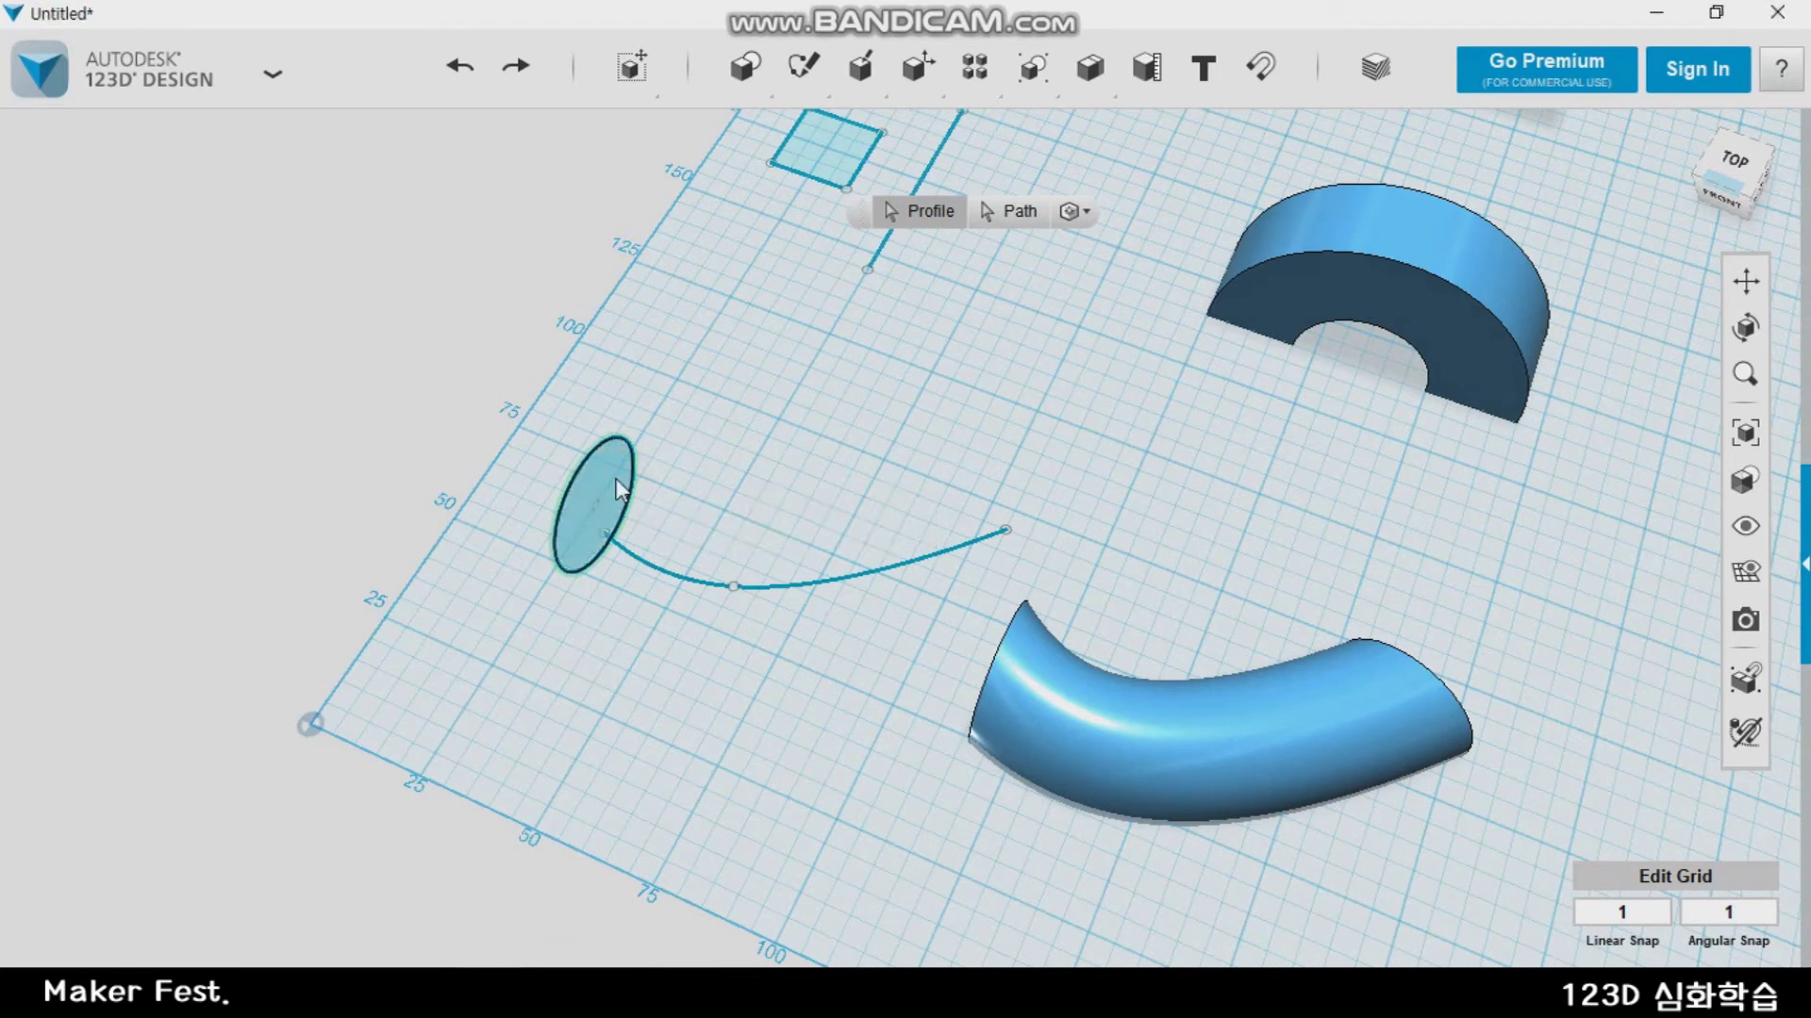
pyautogui.click(1031, 211)
pyautogui.click(896, 575)
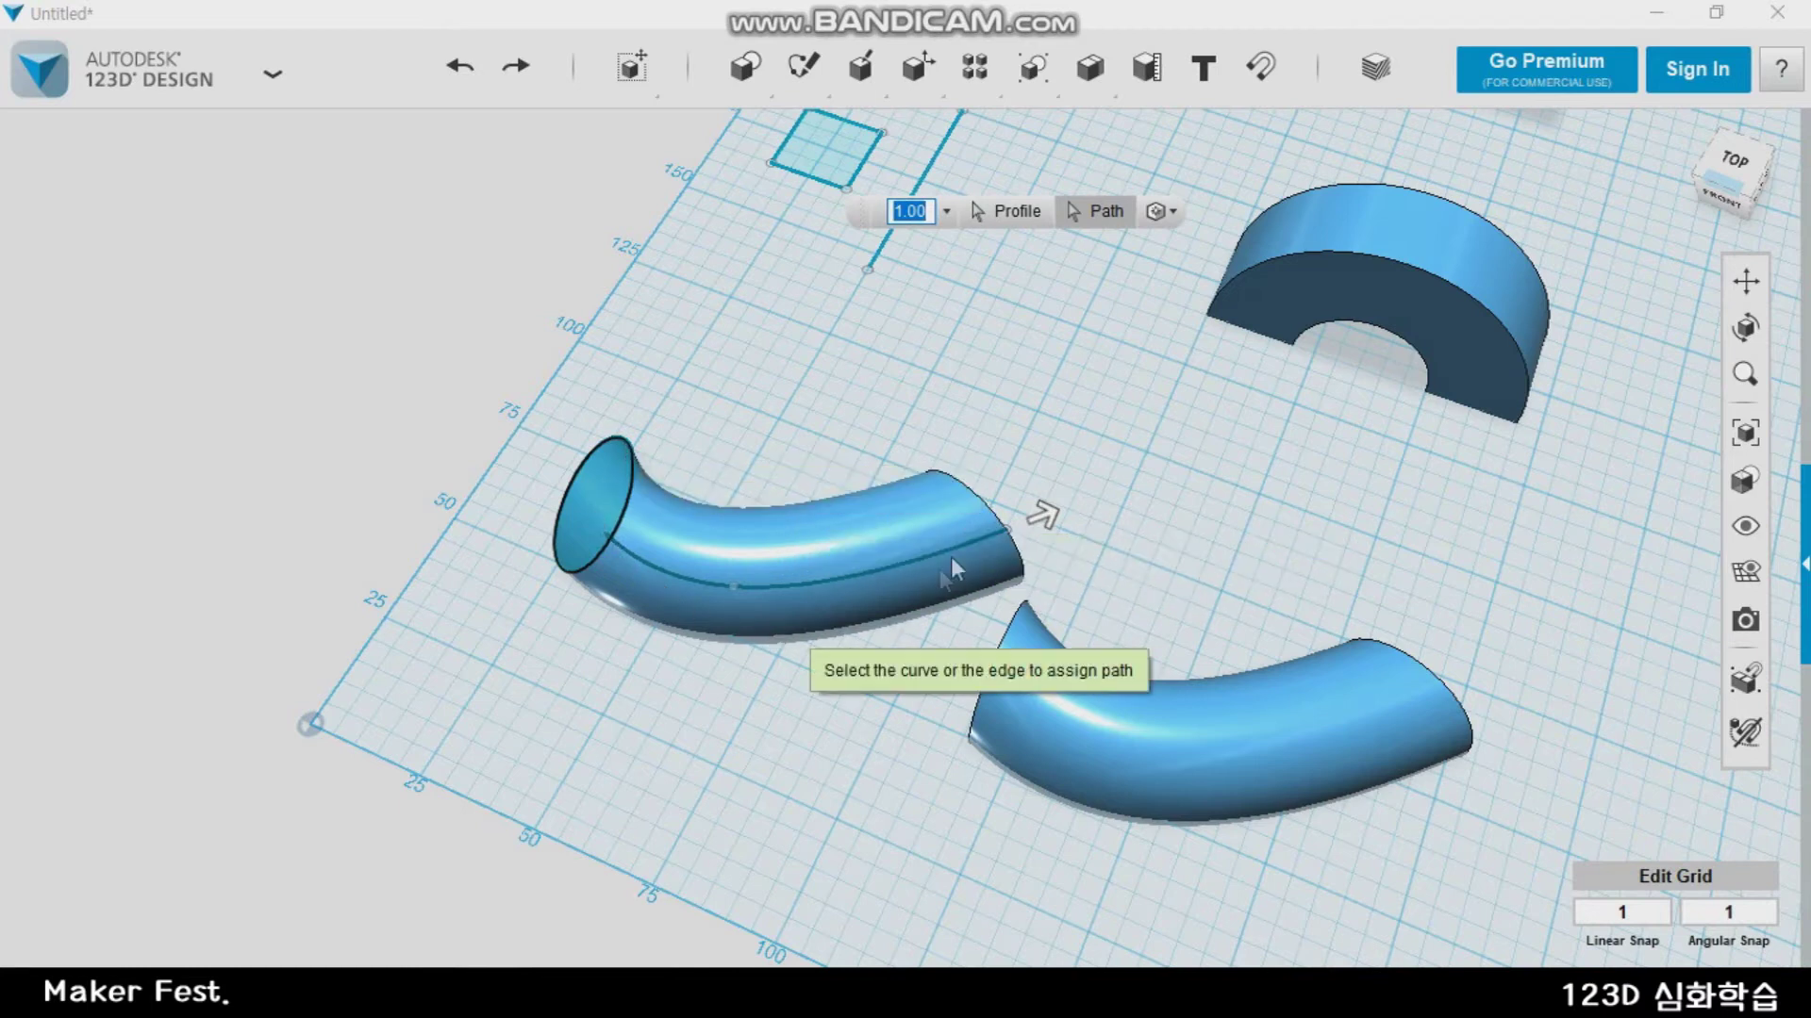
pyautogui.press('Escape')
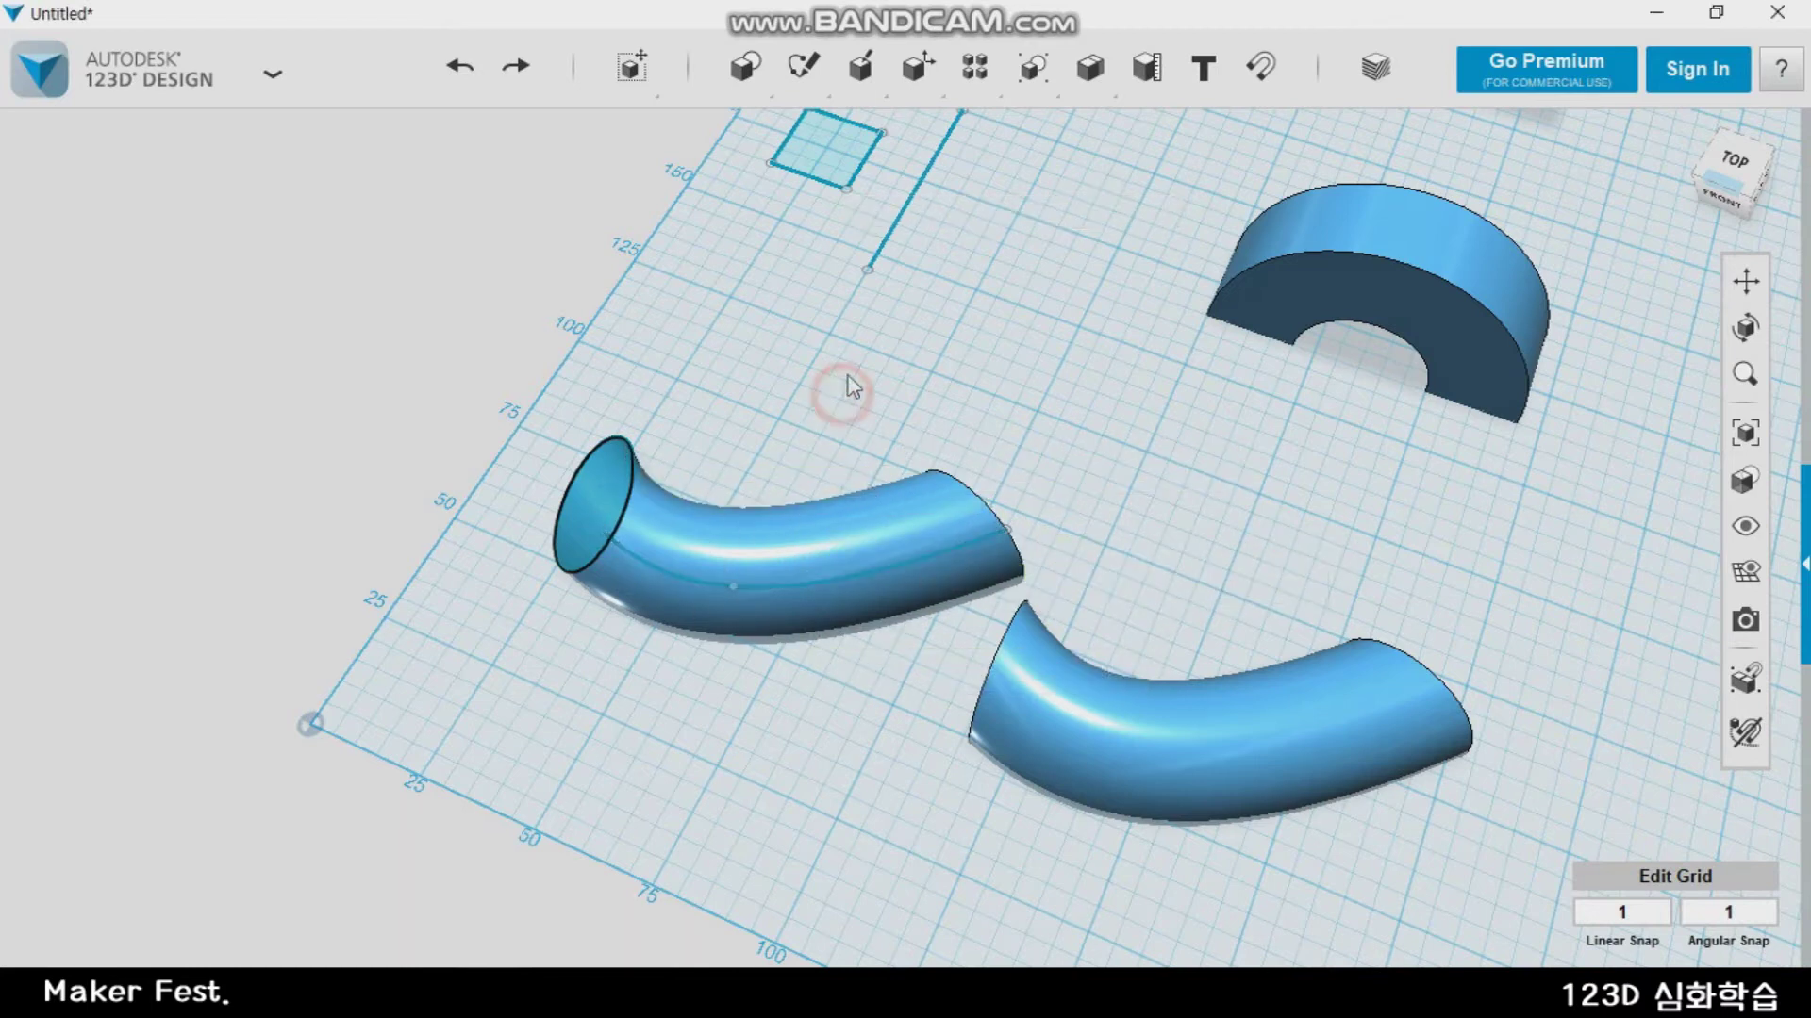
# Revolve the square sketch about the straight sketch line beside it to form roughly a three-quarter ring
pyautogui.moveTo(922, 336); pyautogui.dragTo(902, 618, button='middle')
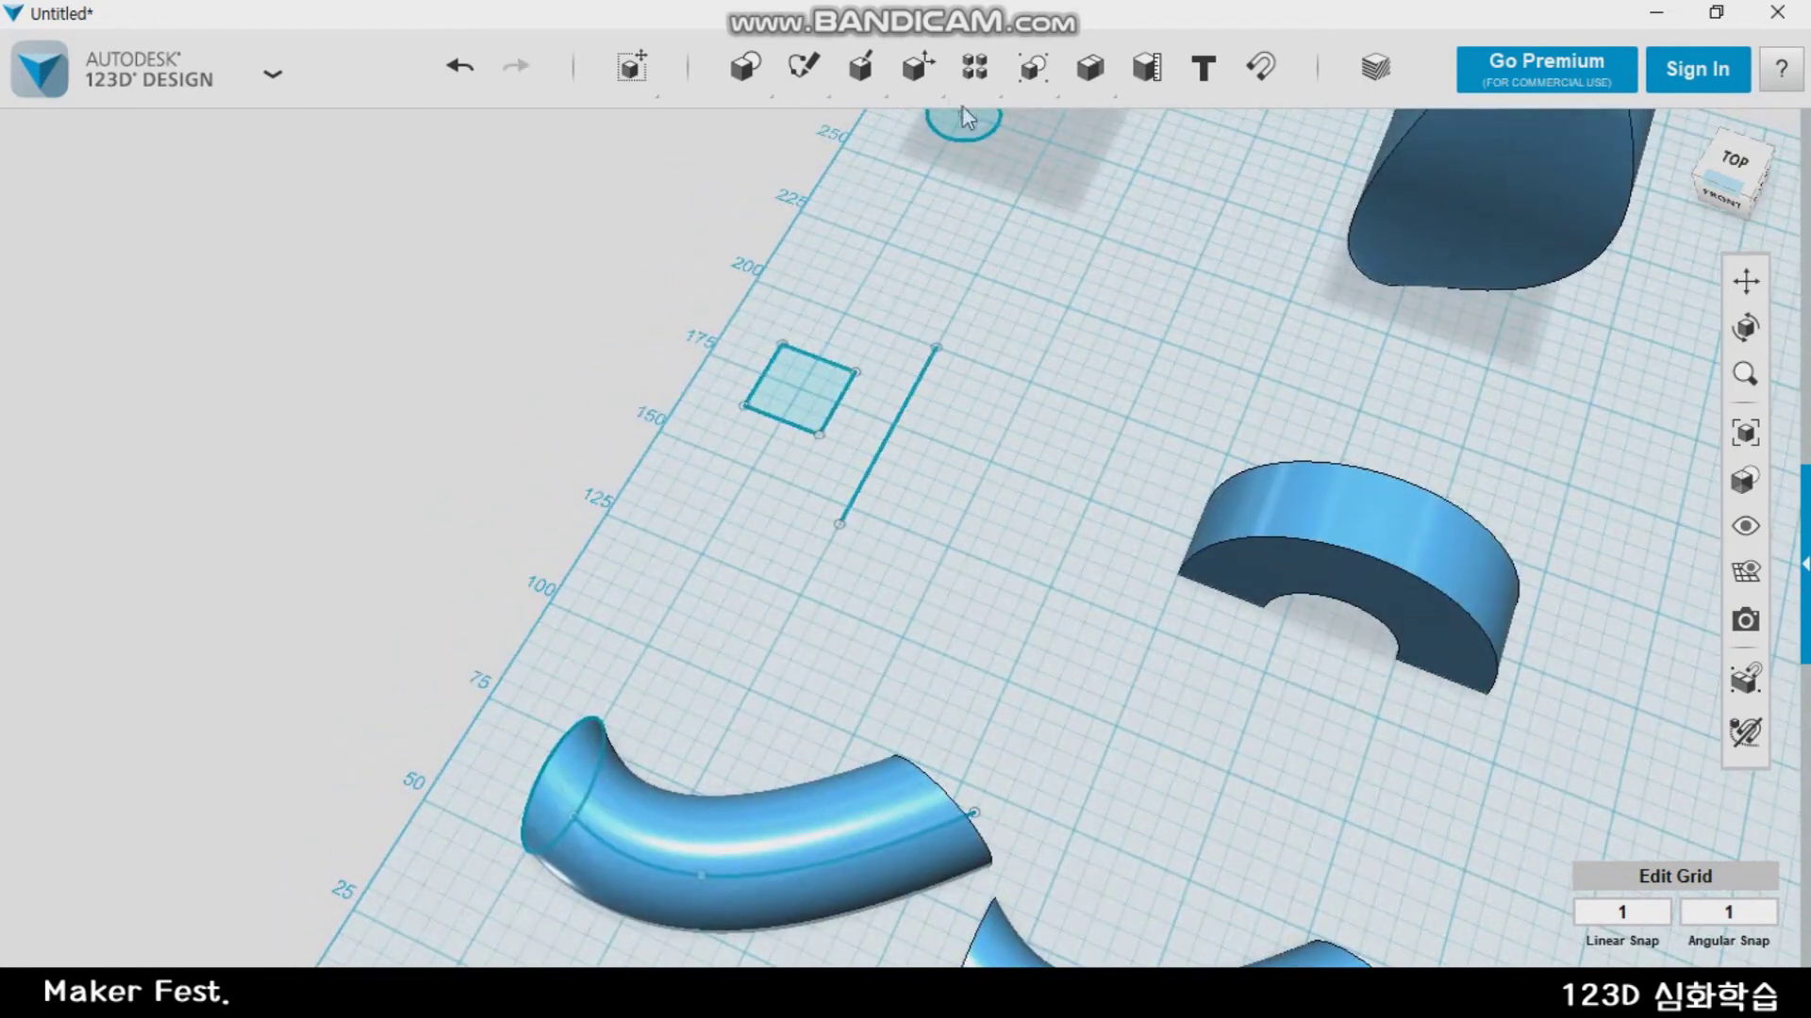
pyautogui.moveTo(919, 71)
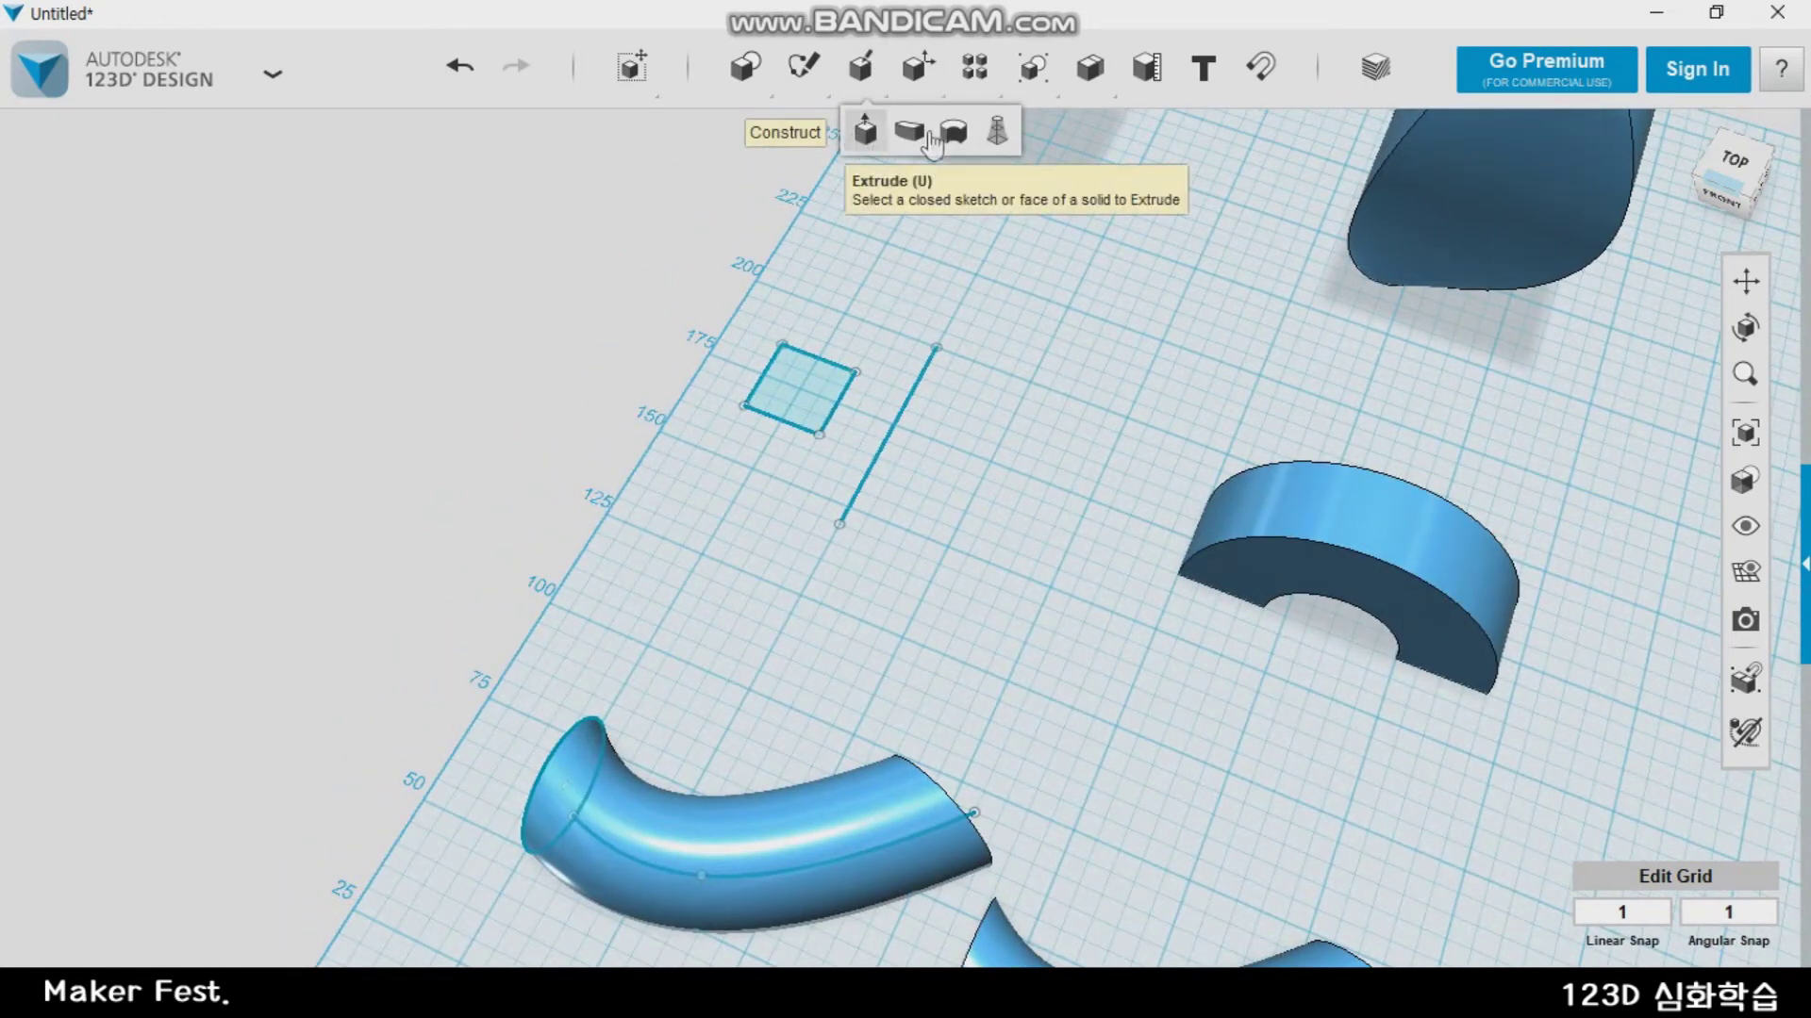
pyautogui.click(962, 132)
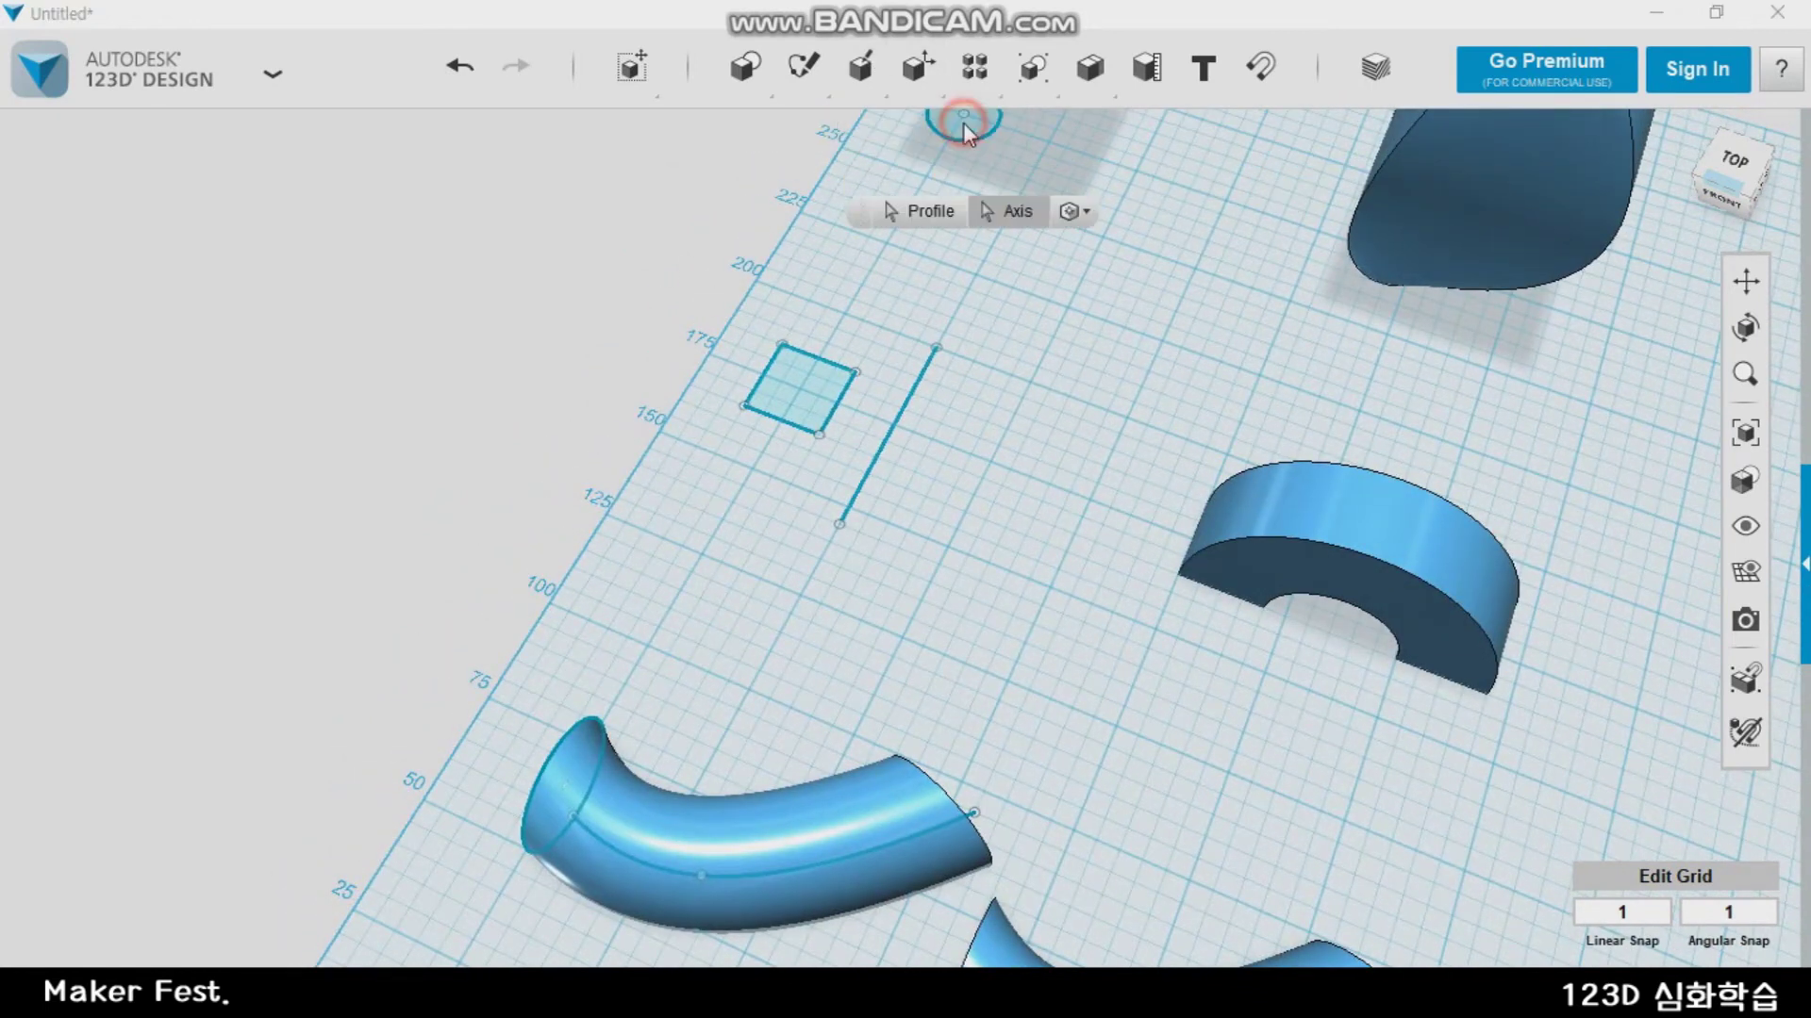
pyautogui.click(818, 393)
pyautogui.moveTo(964, 436); pyautogui.dragTo(860, 584, button='right')
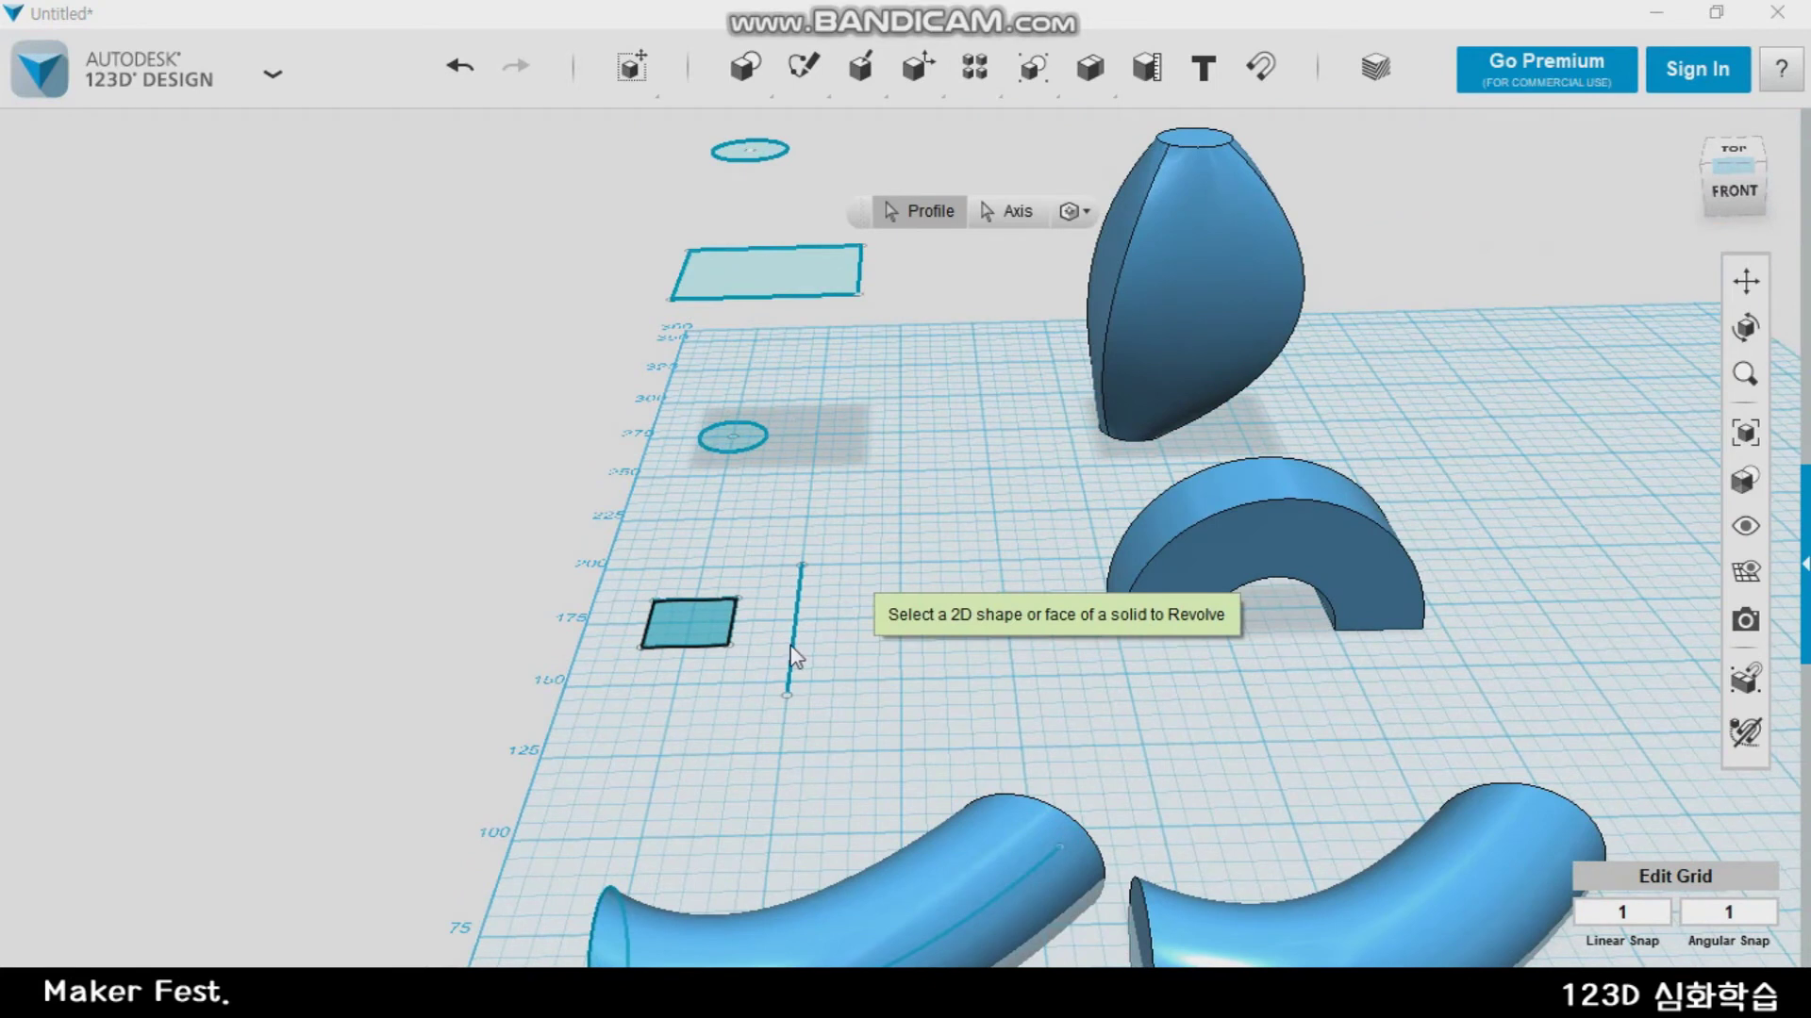
pyautogui.click(1026, 217)
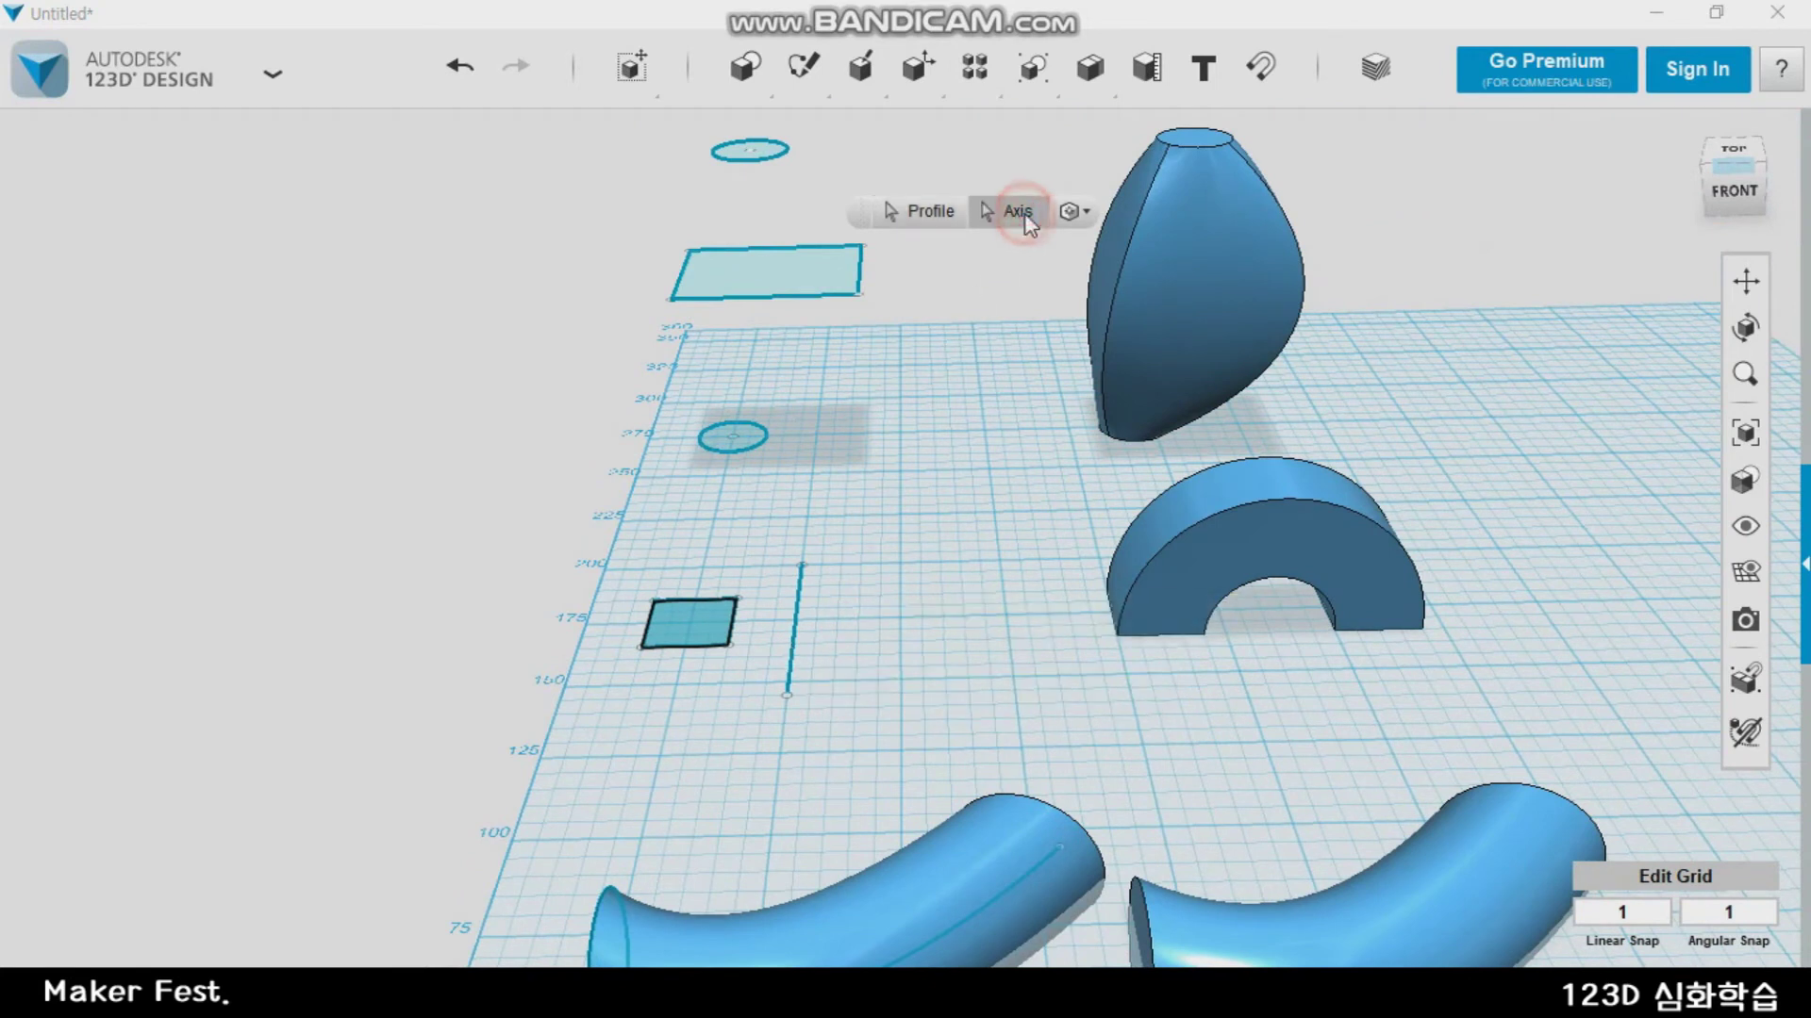
pyautogui.click(800, 622)
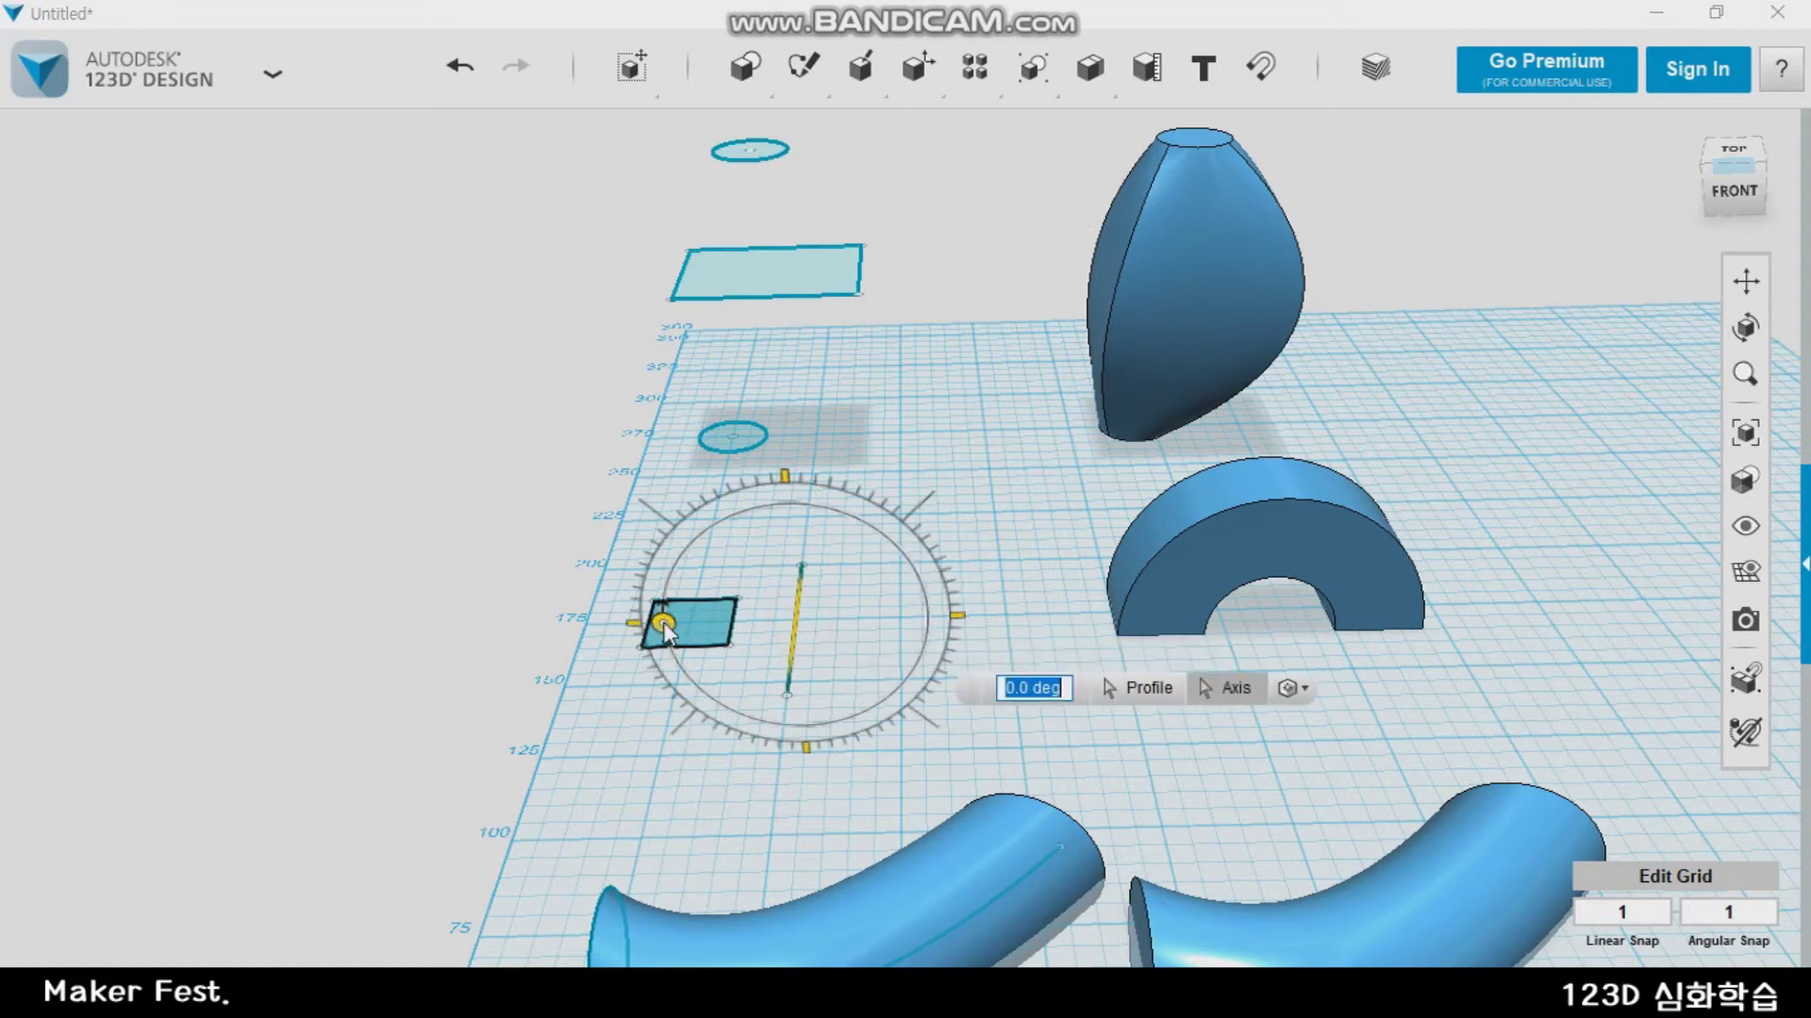
pyautogui.moveTo(665, 626); pyautogui.dragTo(781, 730)
pyautogui.click(970, 376)
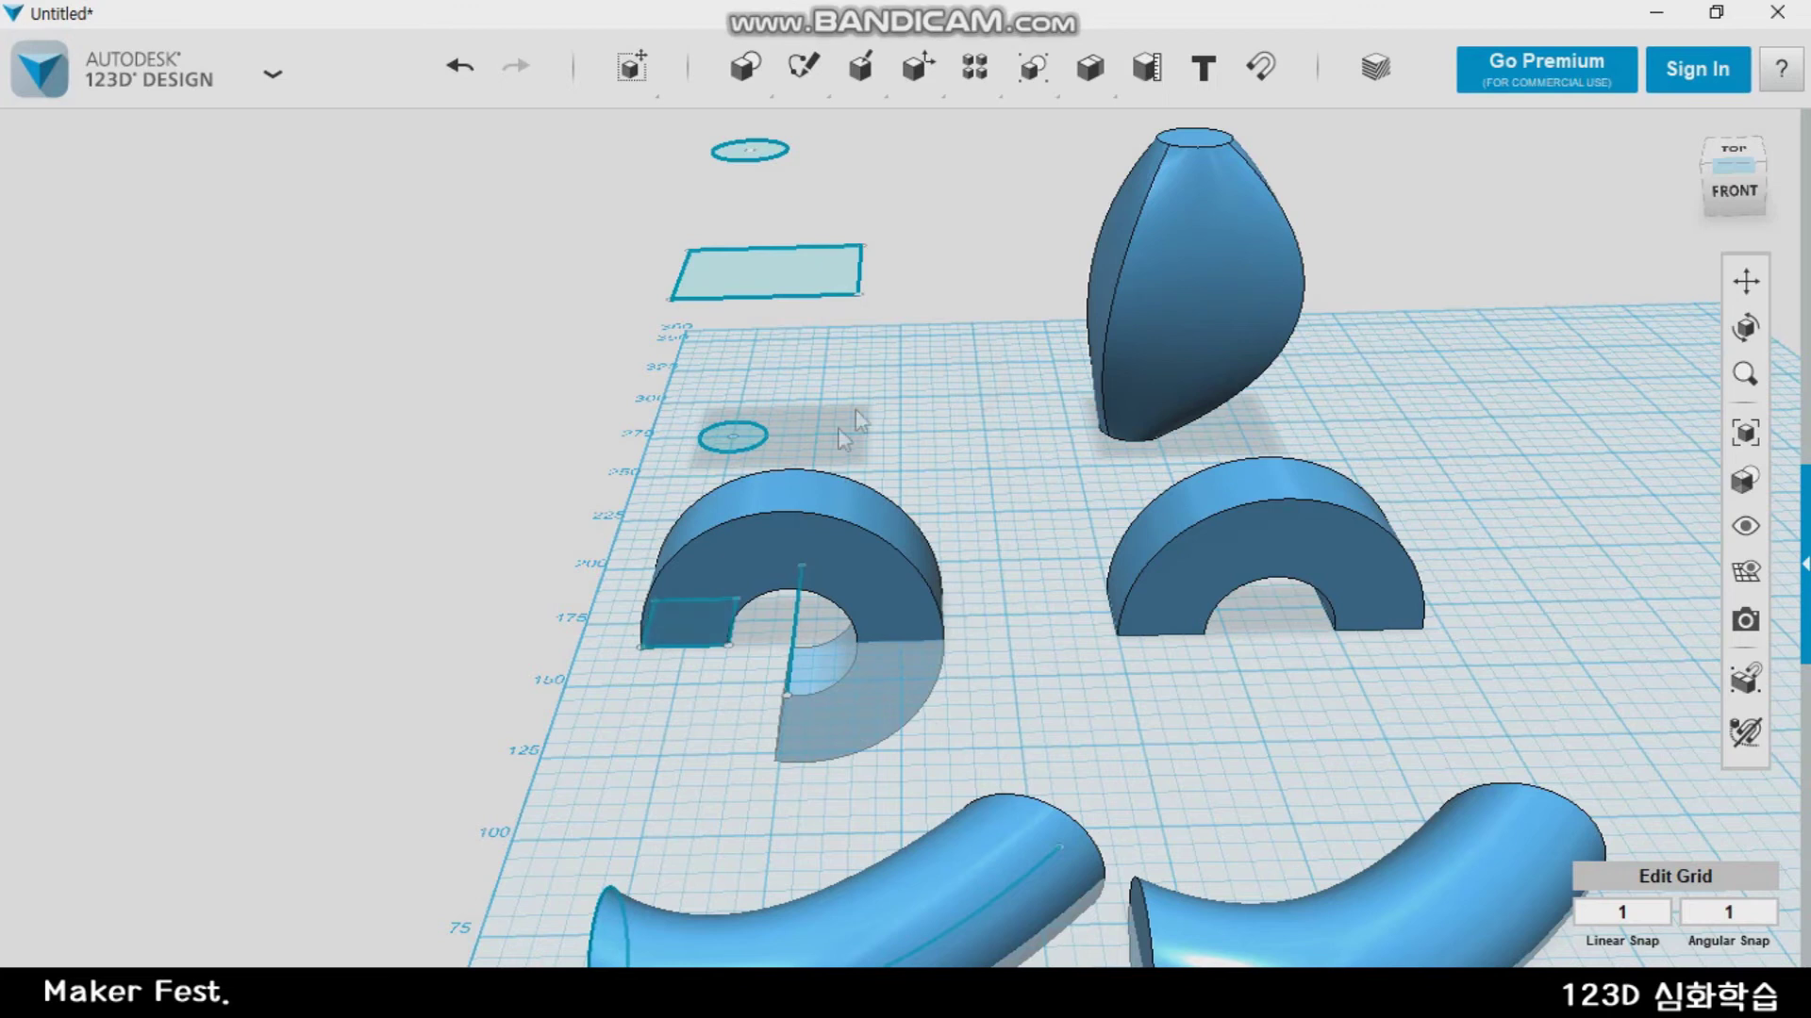
# Loft a solid through the upper circle, the middle rectangle and the lower circle sketches
pyautogui.moveTo(841, 392); pyautogui.dragTo(860, 712, button='middle')
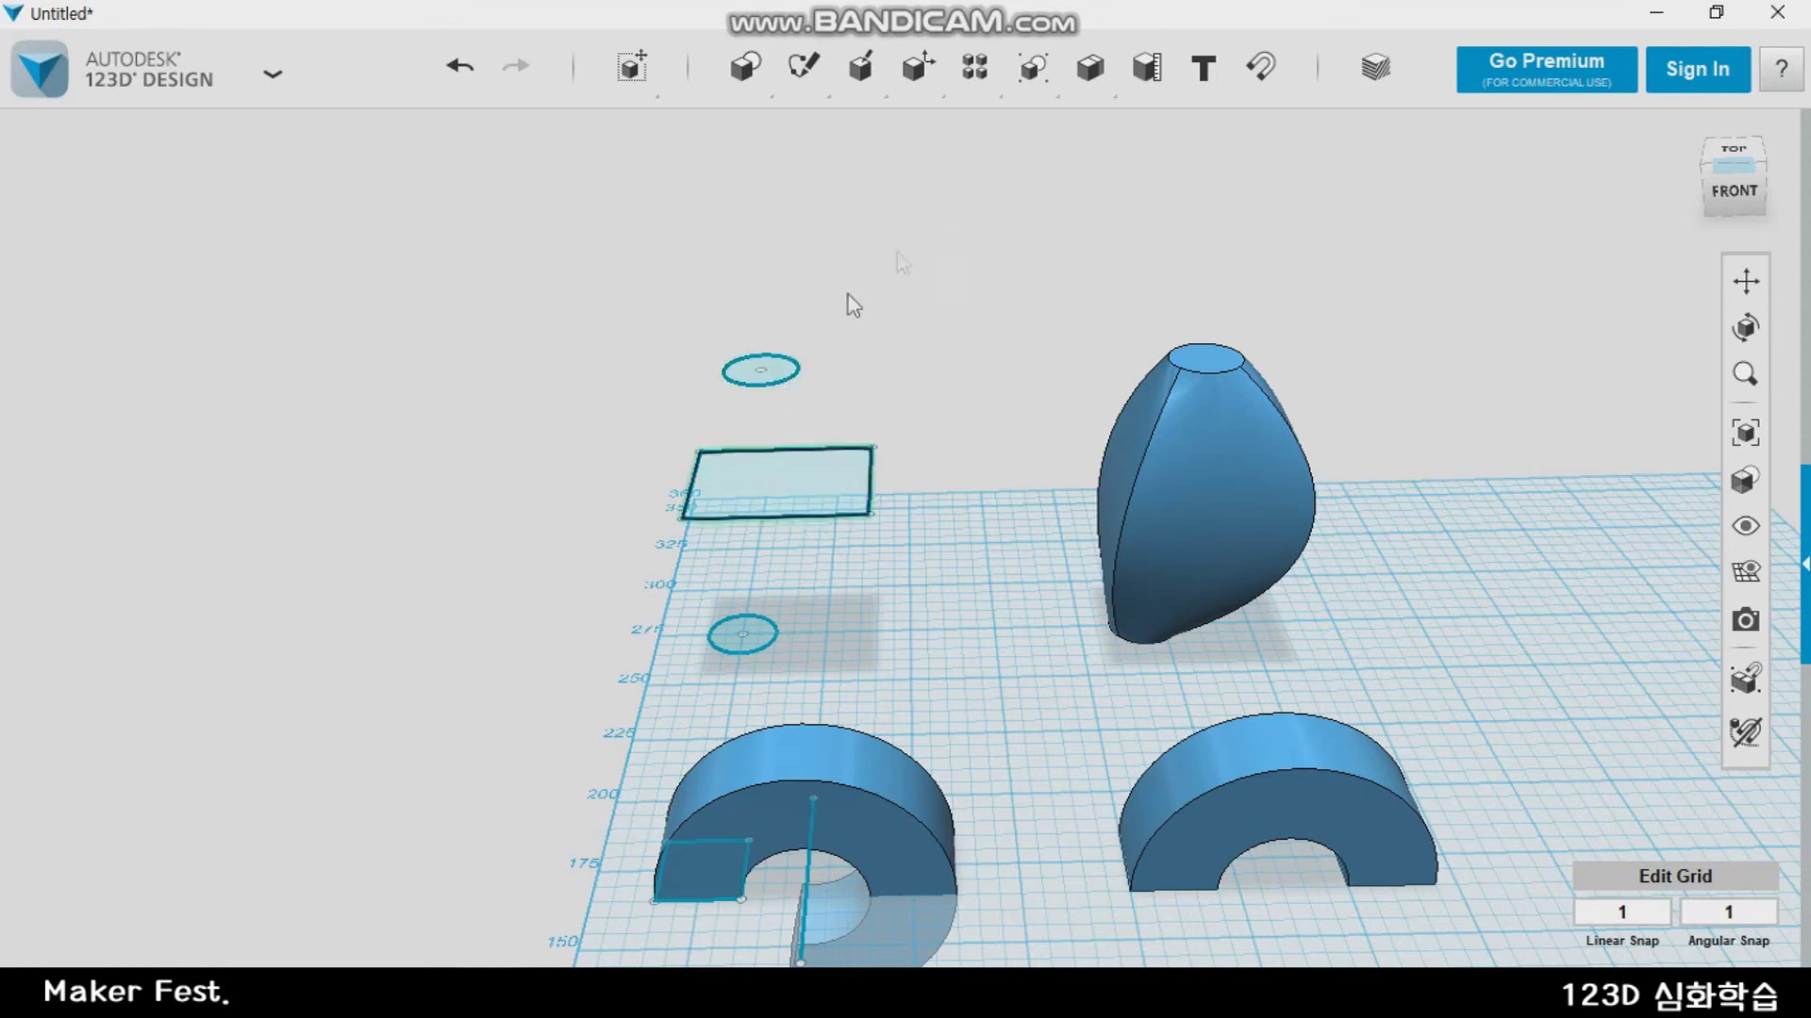
pyautogui.click(766, 373)
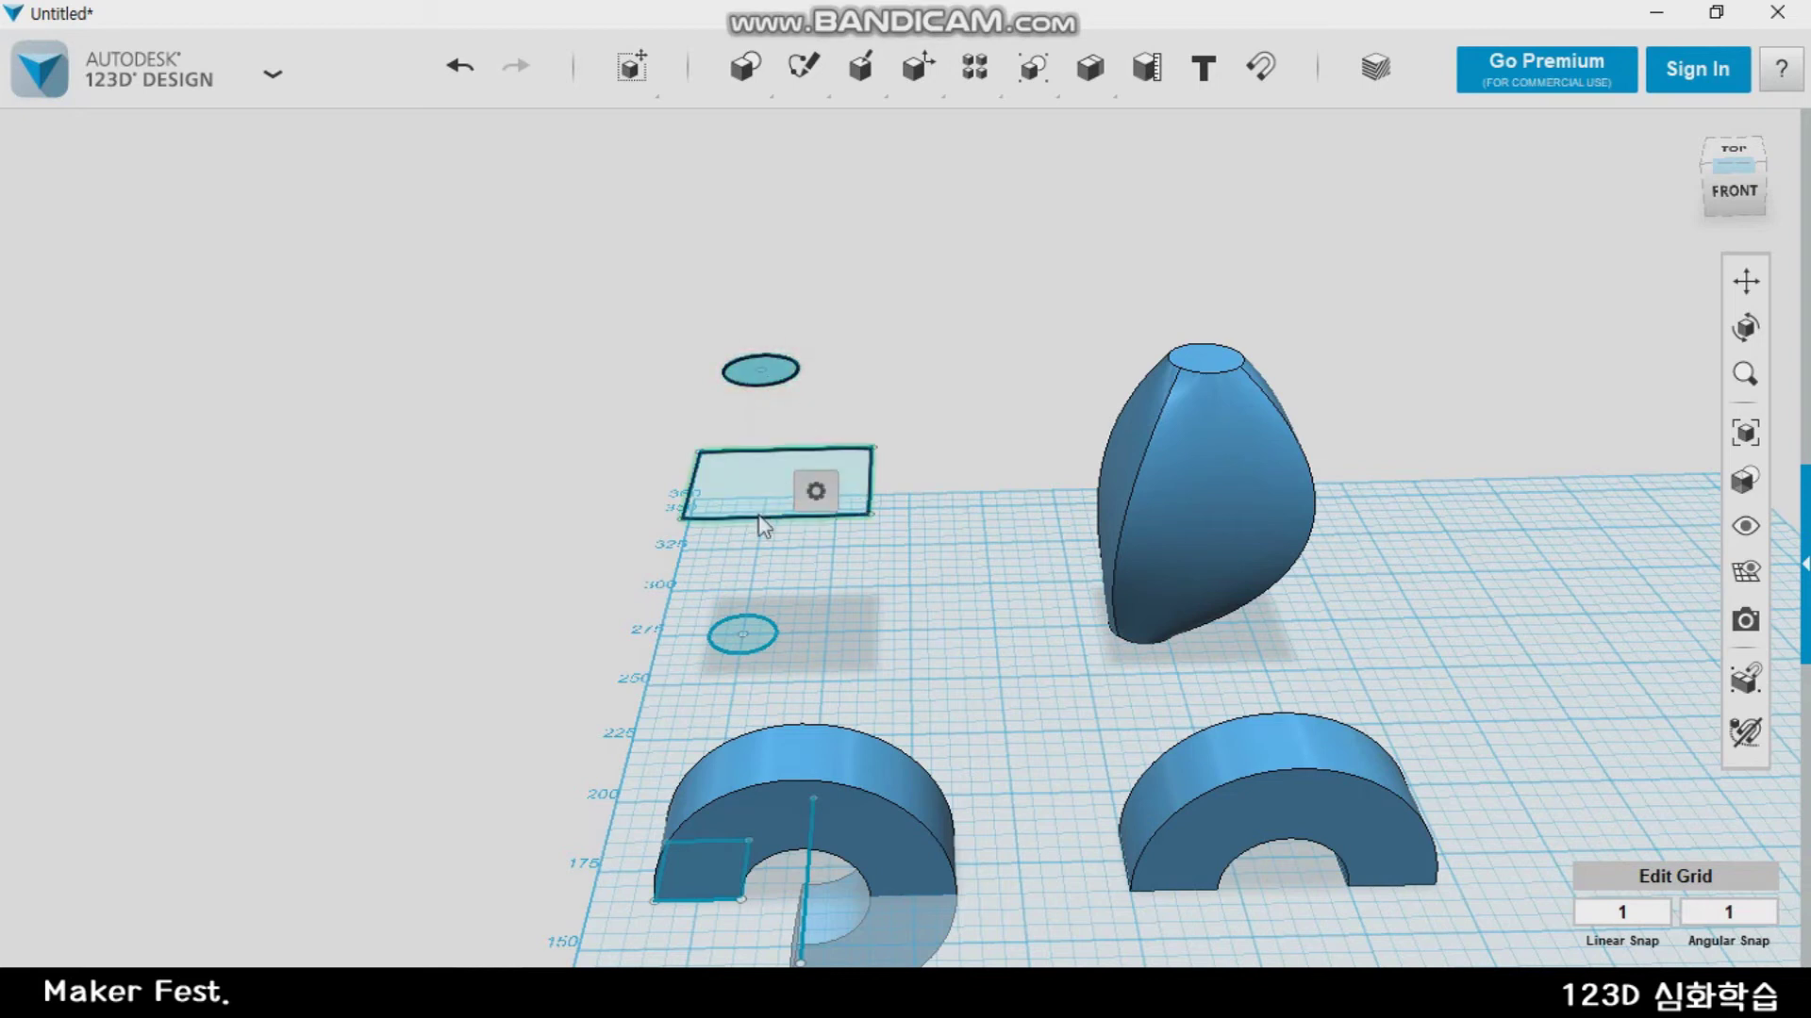
pyautogui.moveTo(852, 475)
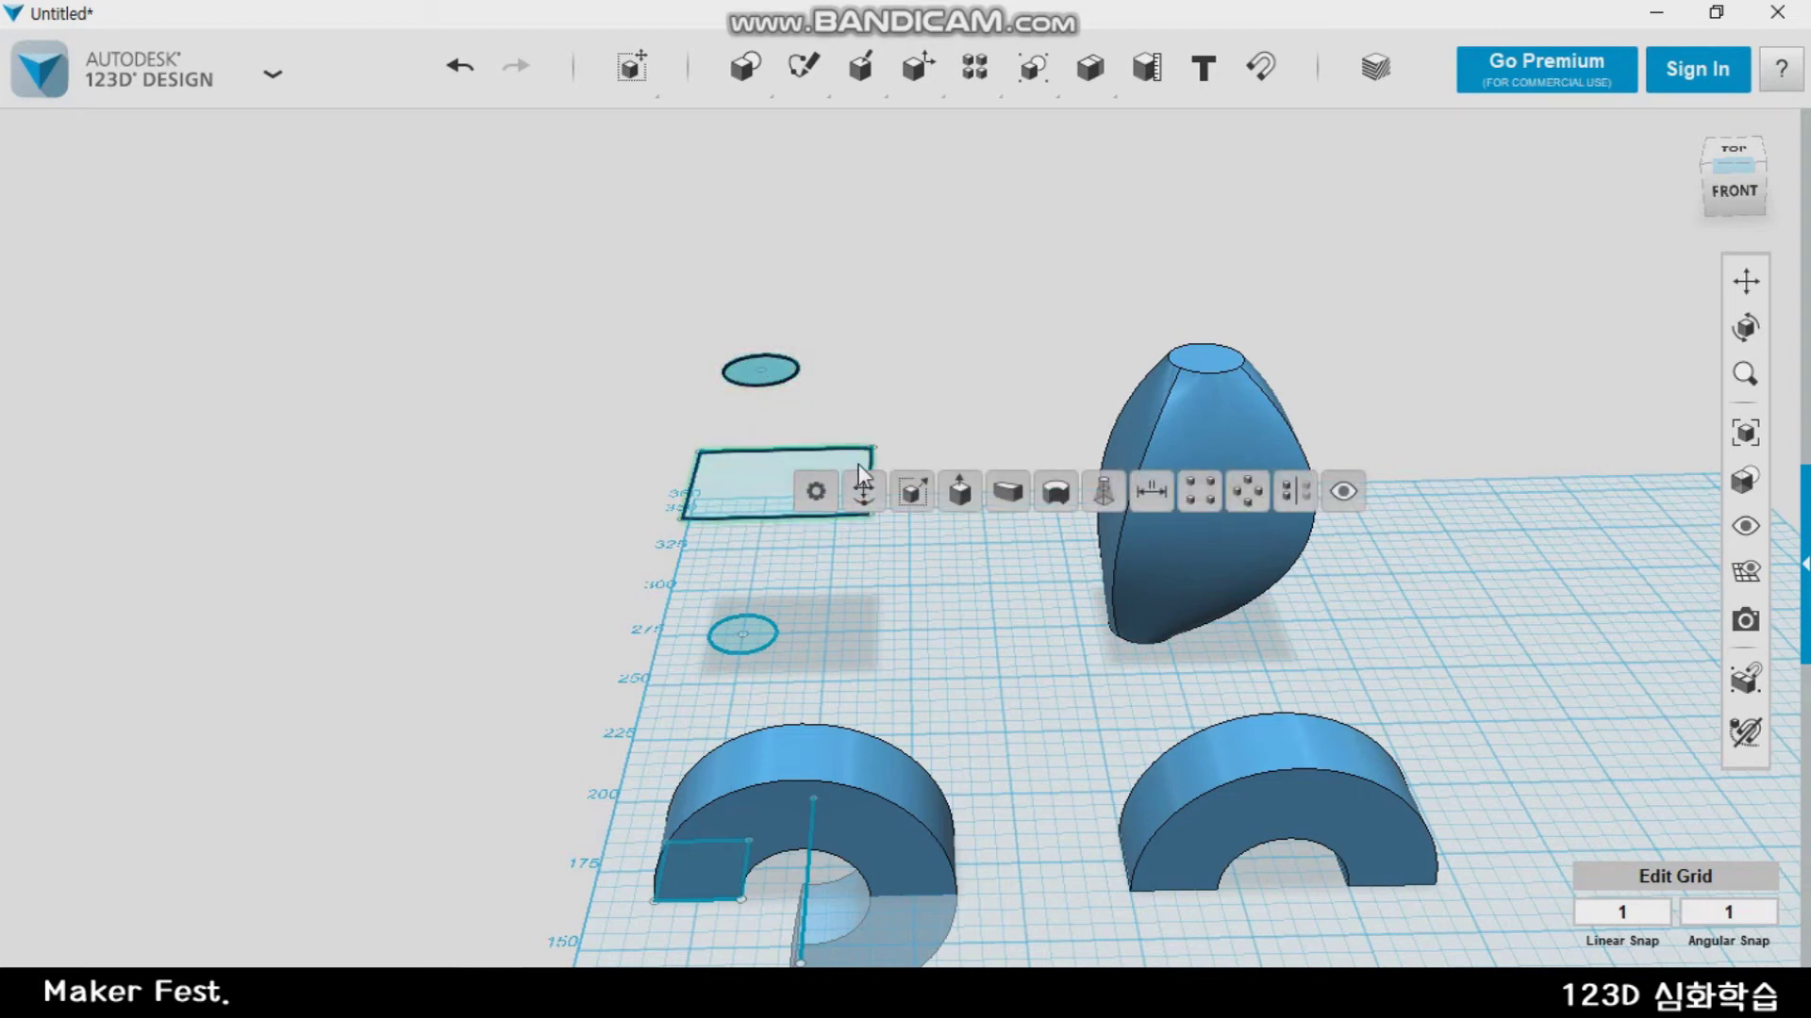
pyautogui.keyDown('shift'); pyautogui.click(743, 476); pyautogui.keyUp('shift')
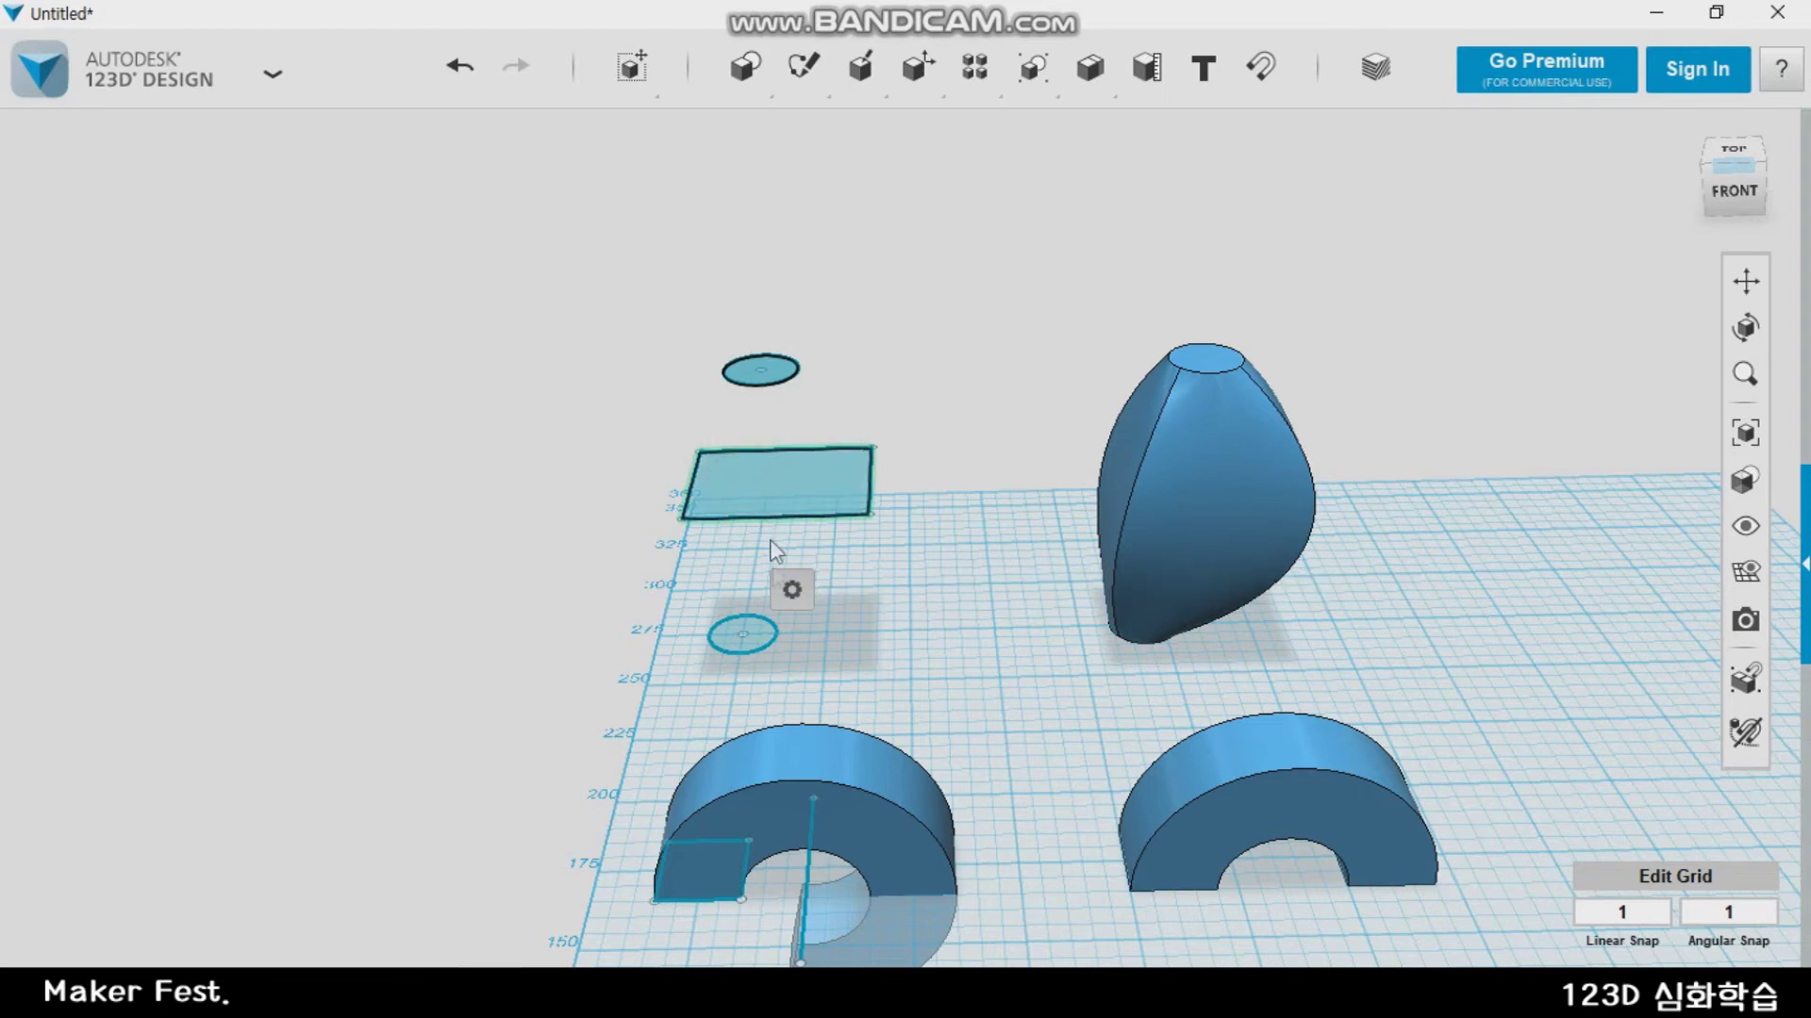
pyautogui.keyDown('shift'); pyautogui.click(766, 634); pyautogui.keyUp('shift')
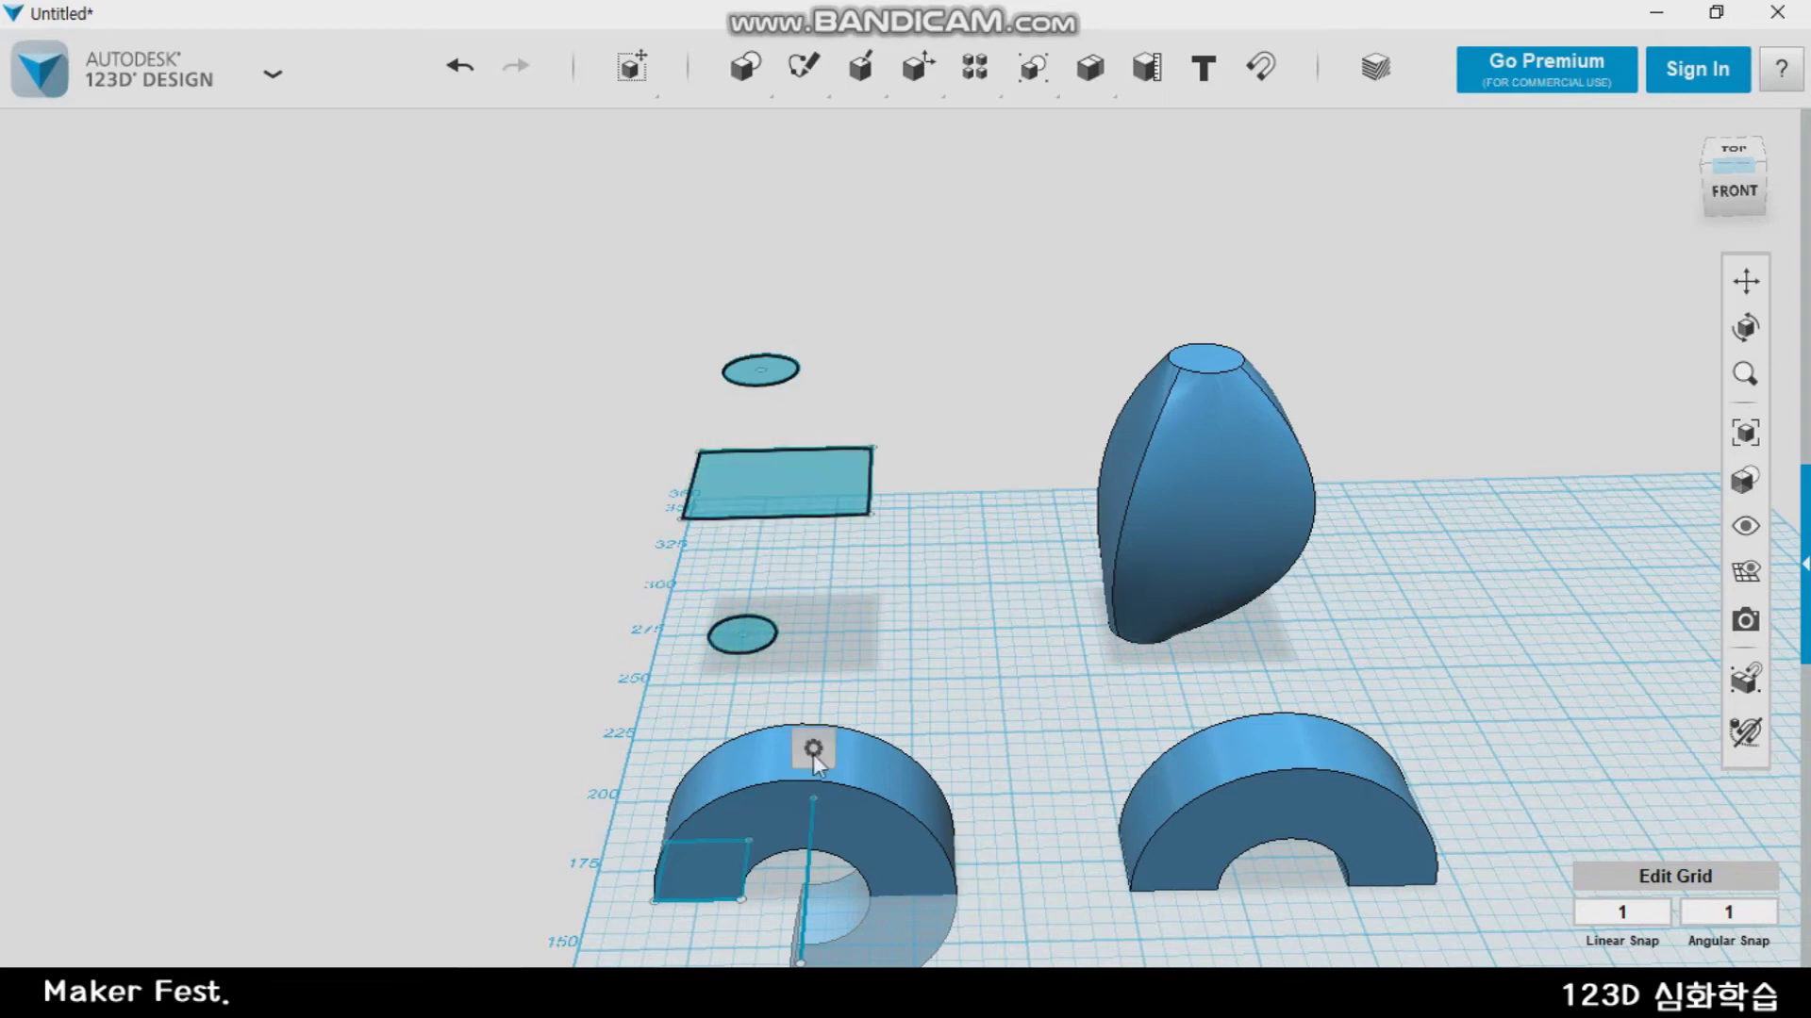
pyautogui.moveTo(813, 755)
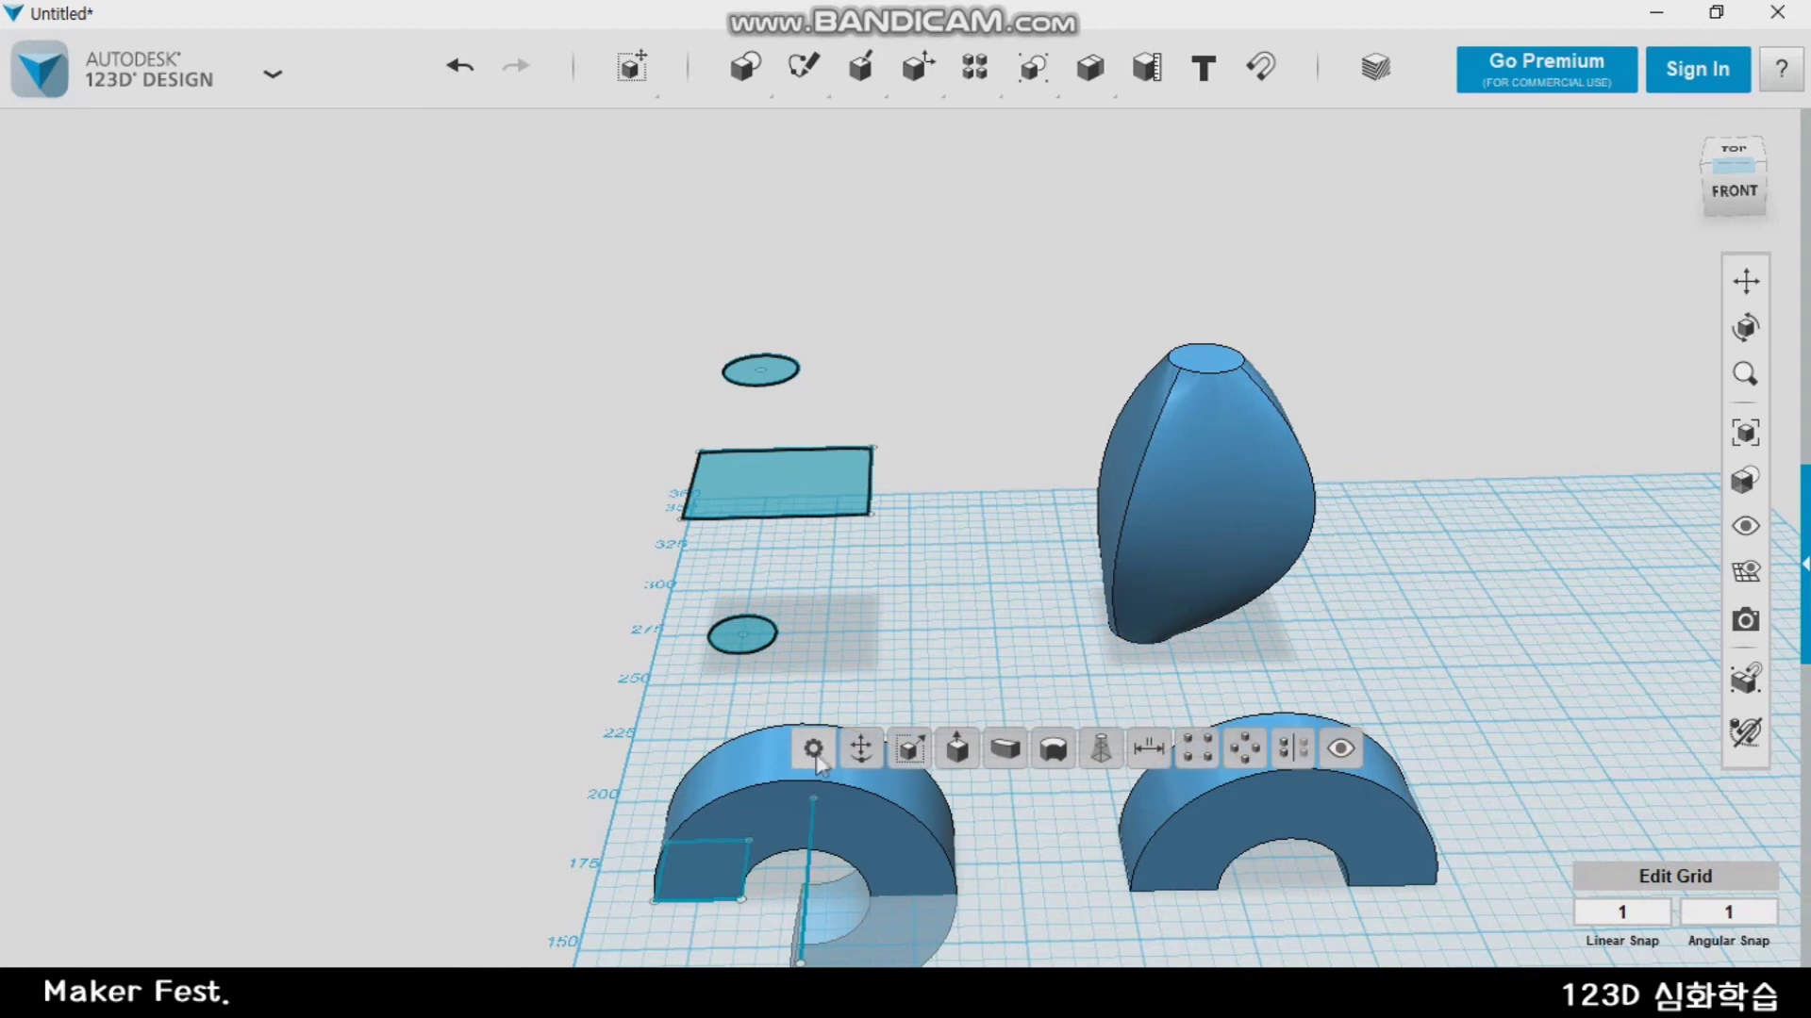
pyautogui.click(1101, 749)
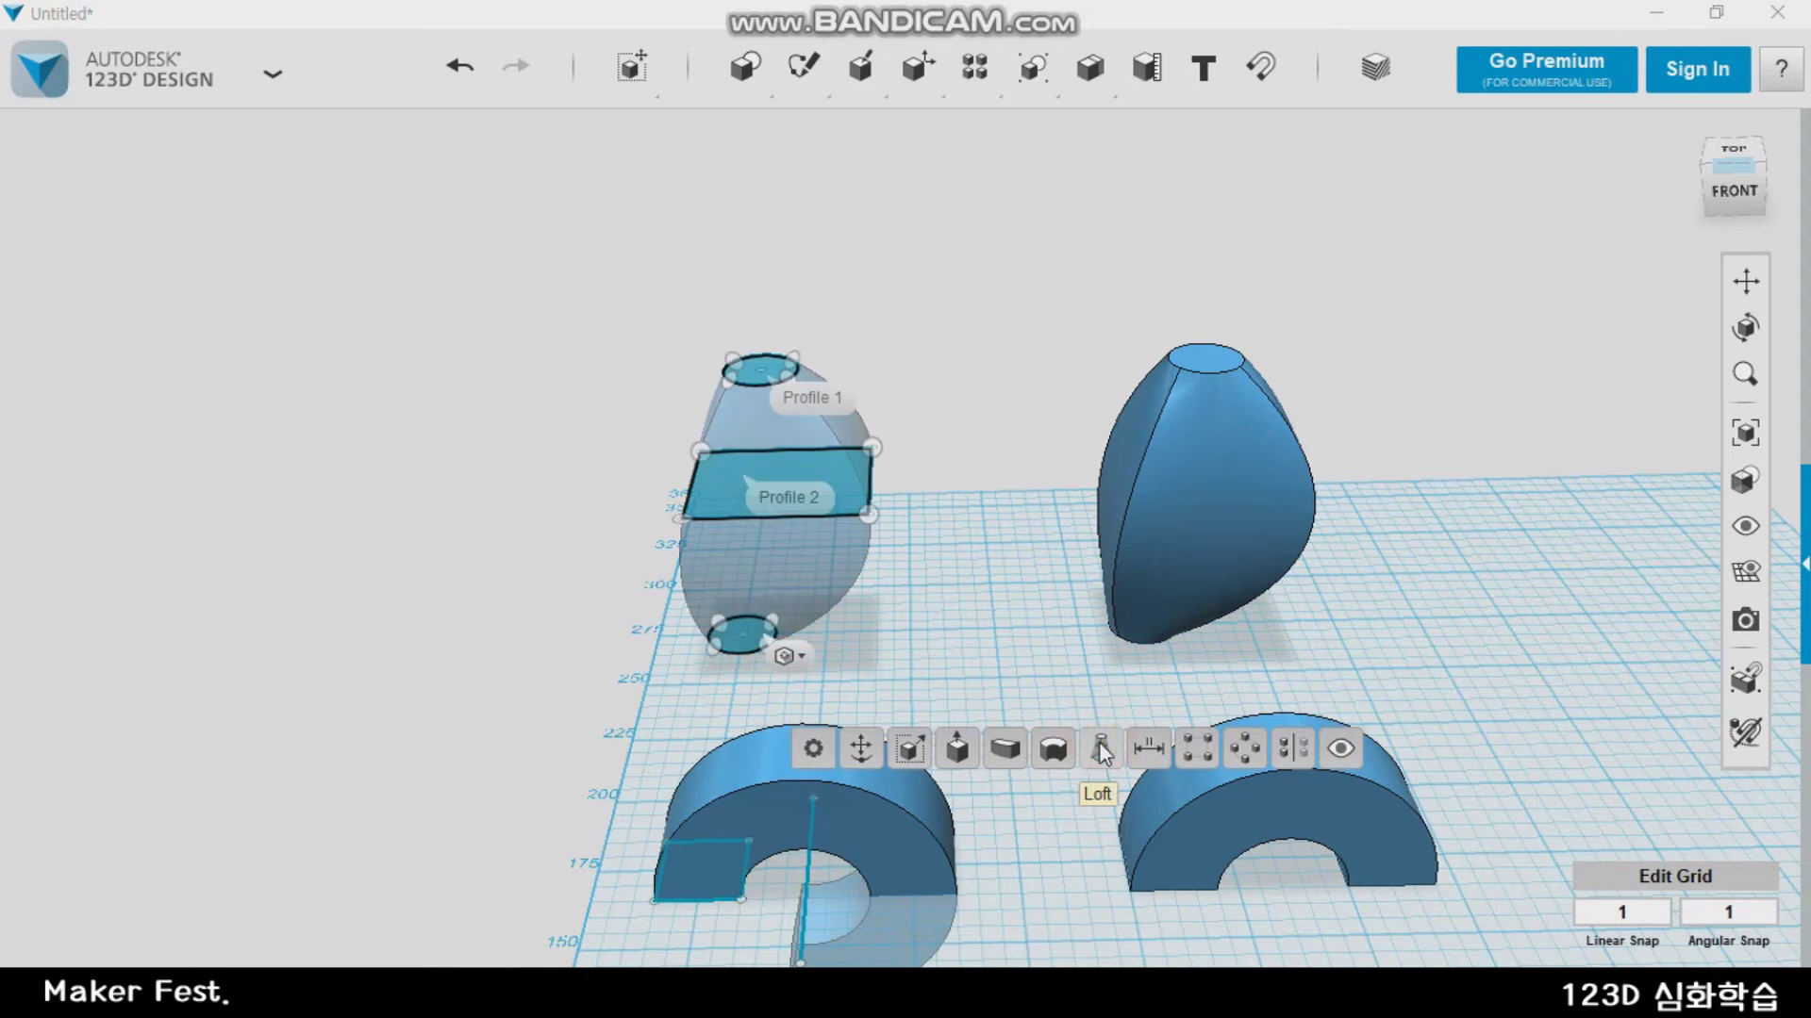
pyautogui.click(1001, 647)
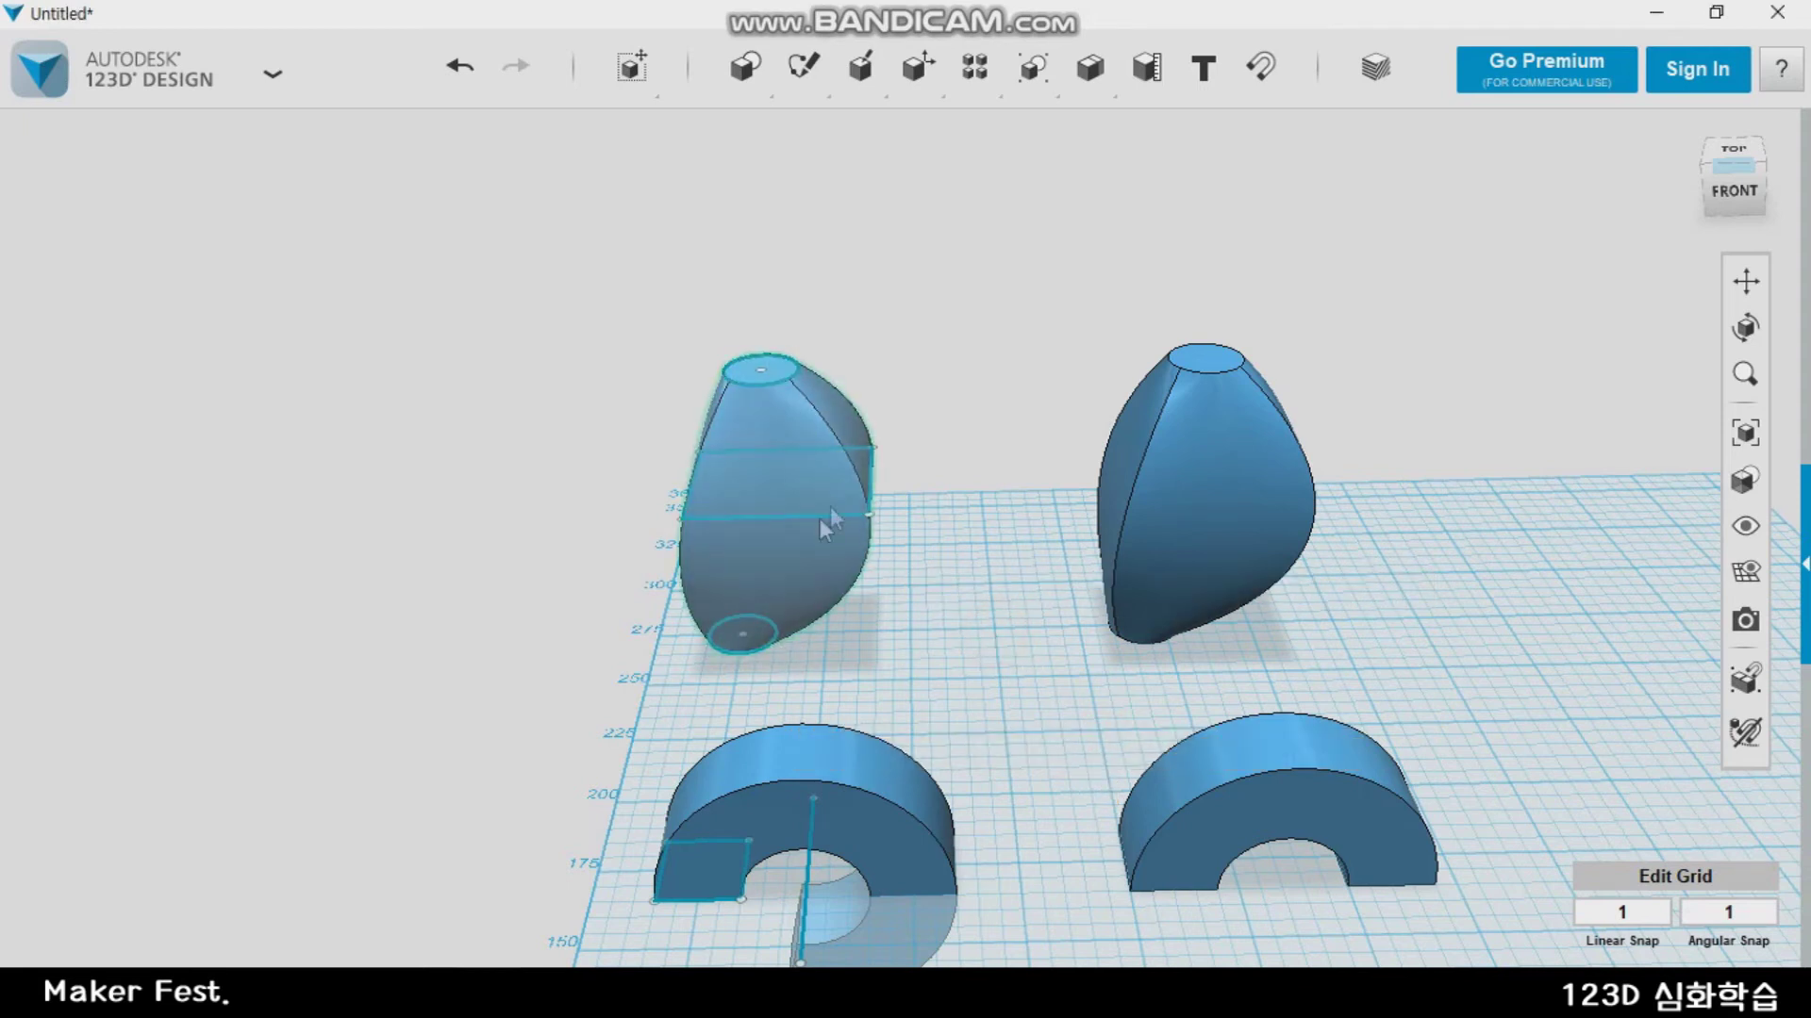
pyautogui.click(770, 647)
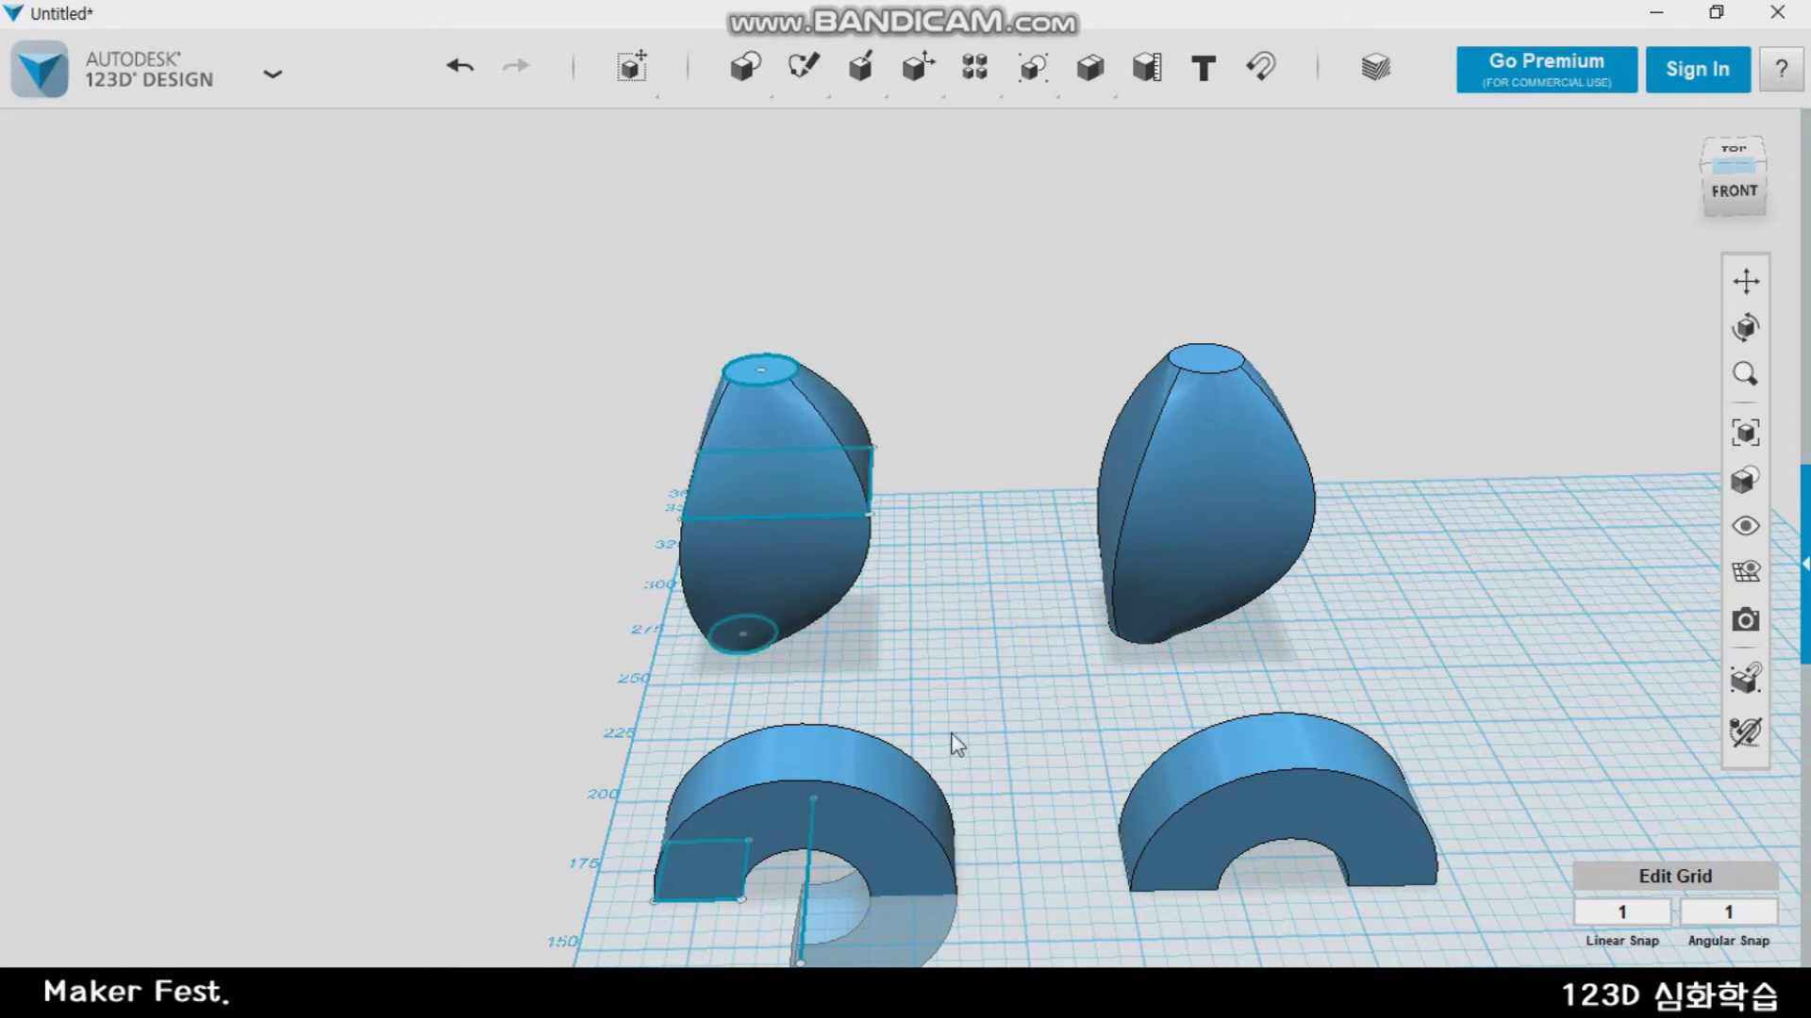
pyautogui.hotkey('ctrl', 'z')
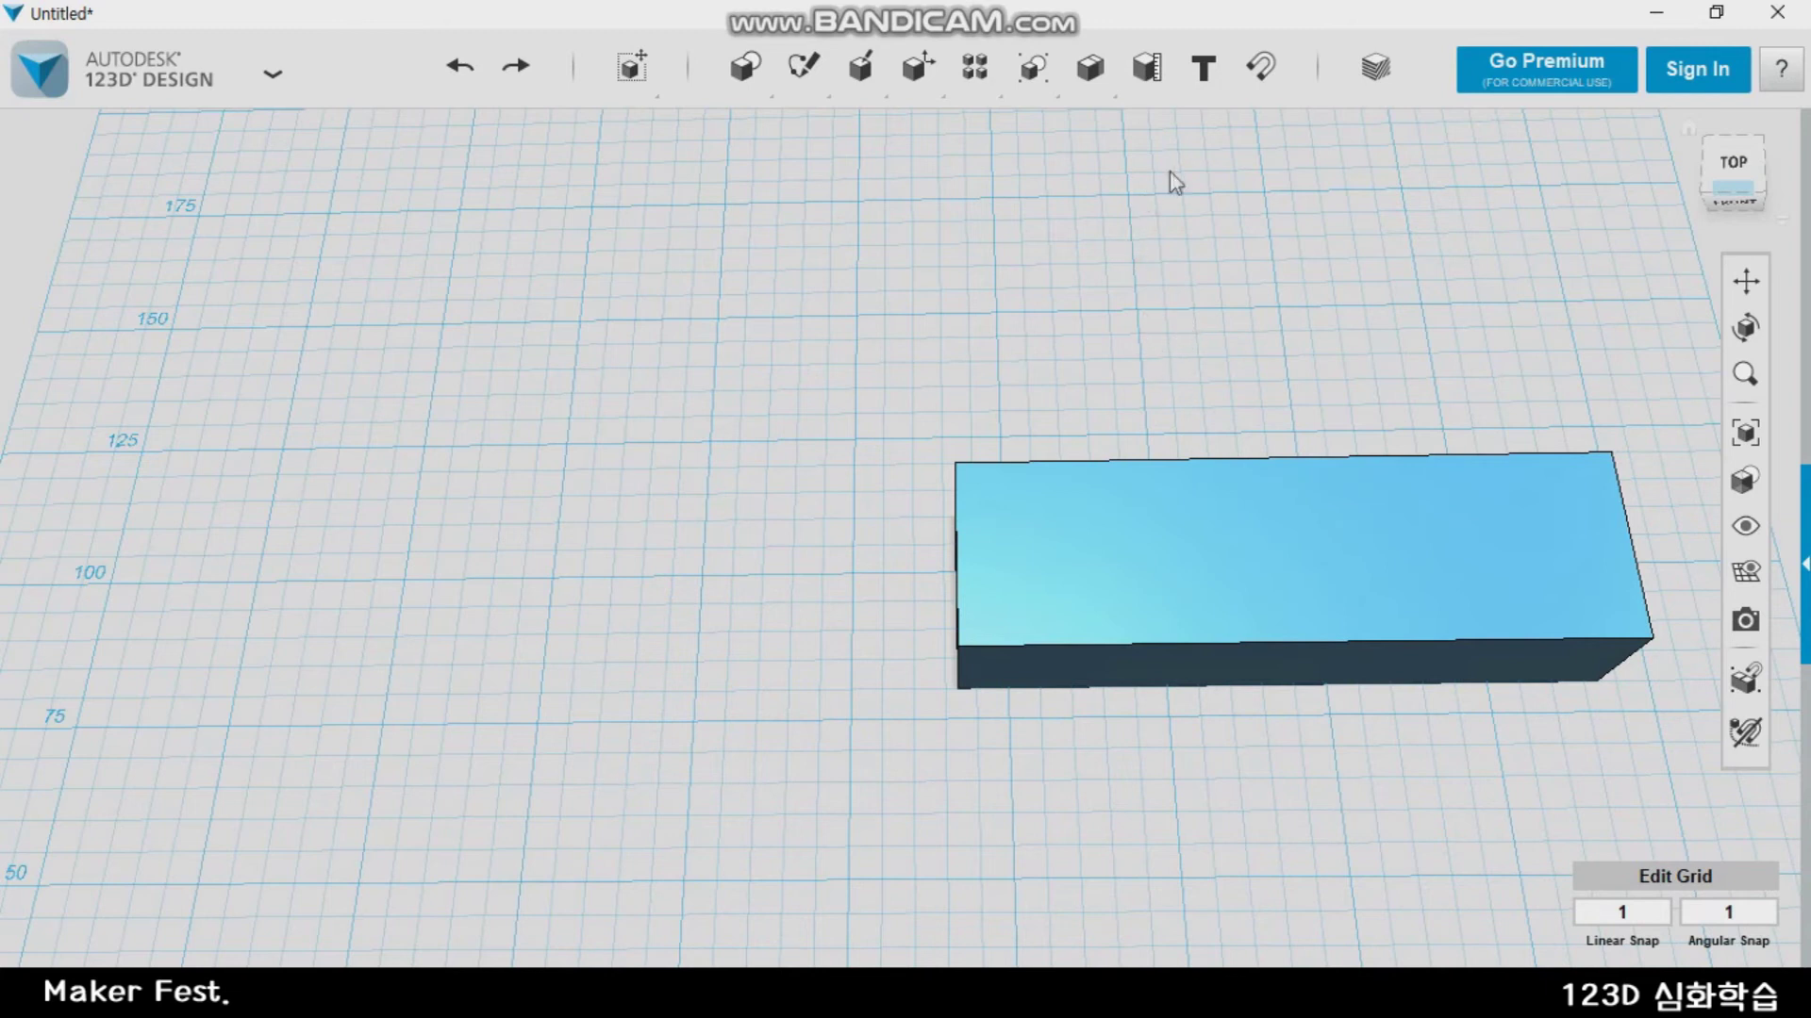
# Place a text sketch reading "SOS" on the grid beside the box
pyautogui.click(1205, 67)
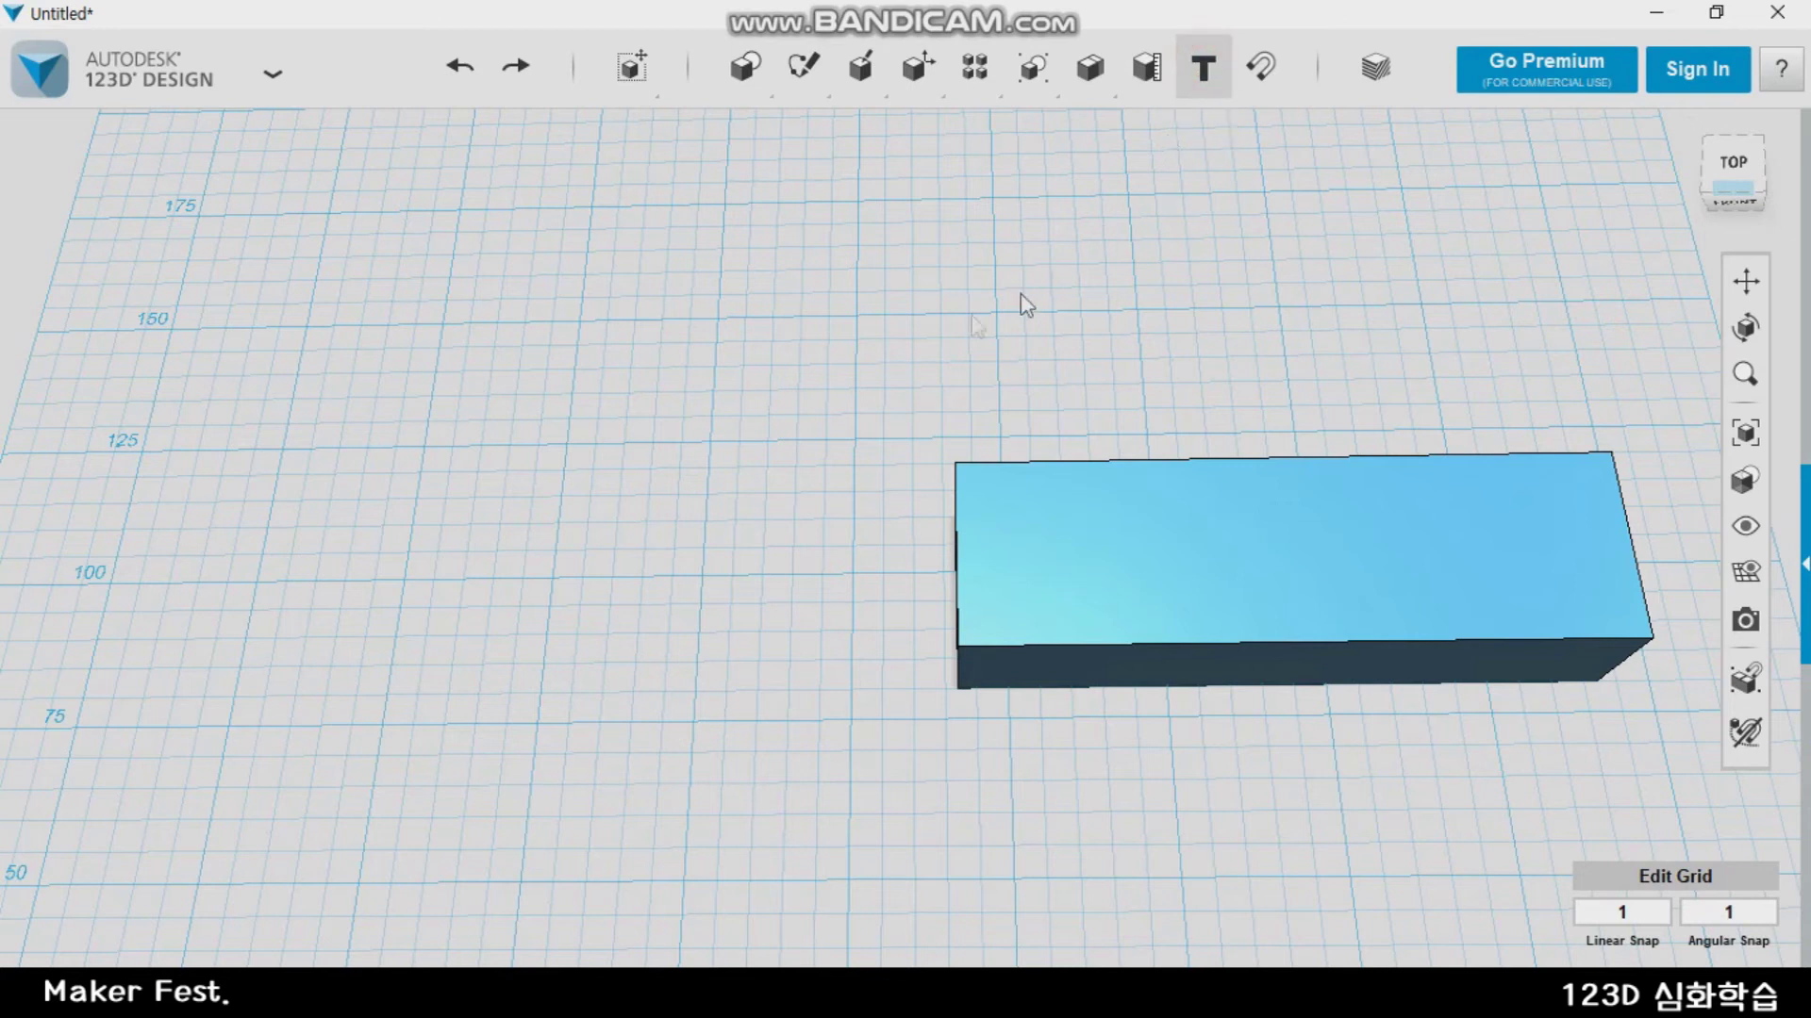
pyautogui.click(404, 585)
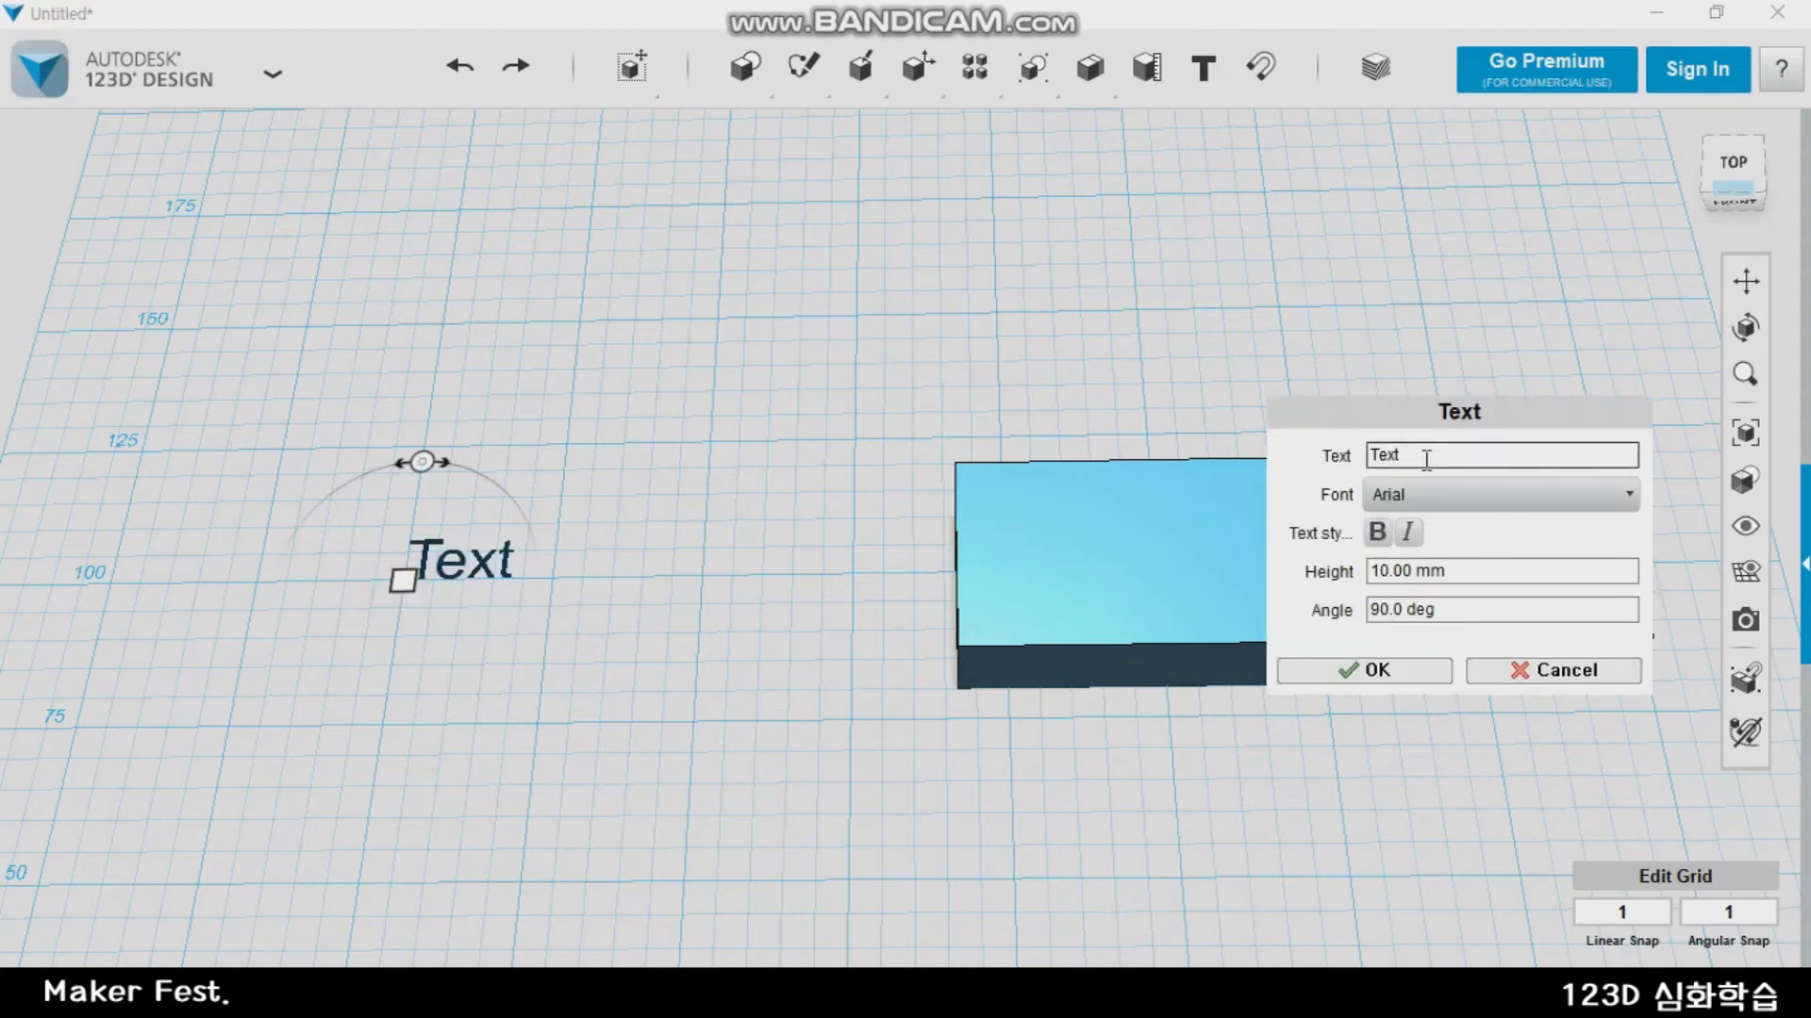
pyautogui.moveTo(1427, 457); pyautogui.dragTo(1173, 451)
pyautogui.press('BackSpace')
pyautogui.write('SOS')
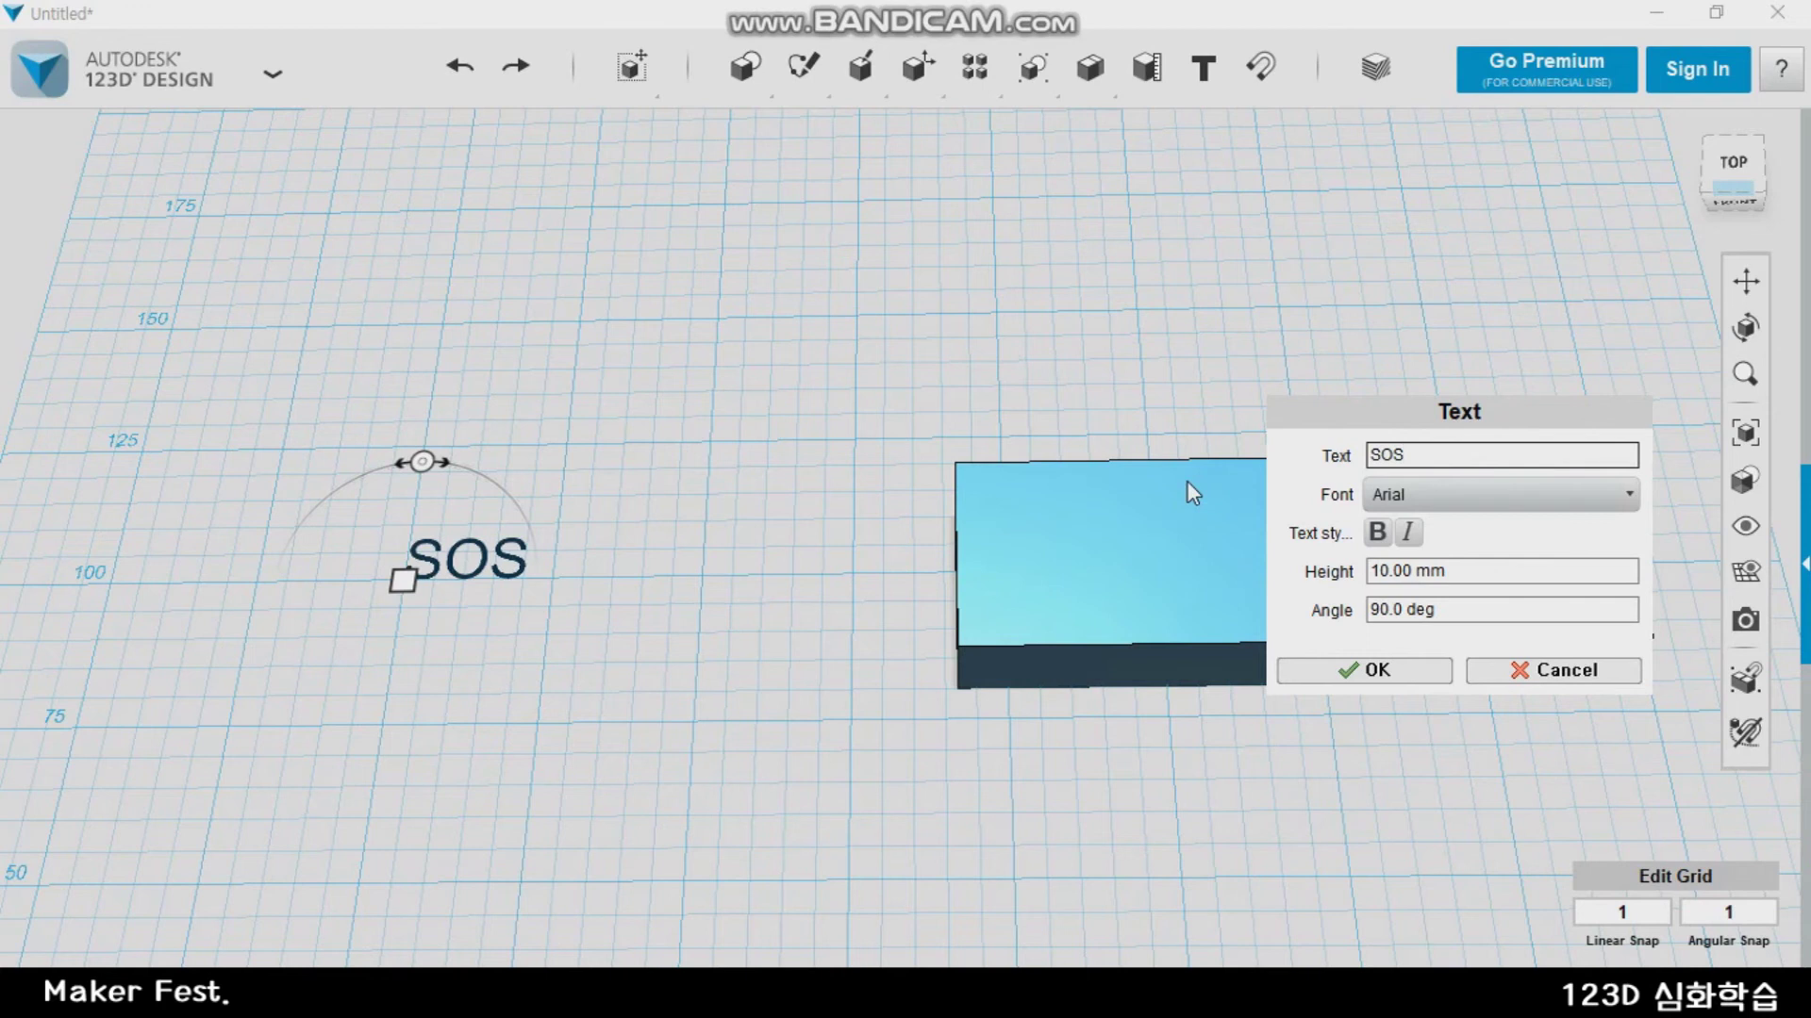
pyautogui.hotkey('shift', 'Left')
pyautogui.hotkey('shift', 'Left')
pyautogui.hotkey('shift', 'Left')
# Set the SOS text's height to 20 mm, make it bold and create it
pyautogui.click(1477, 578)
pyautogui.write('20')
pyautogui.press('Tab')
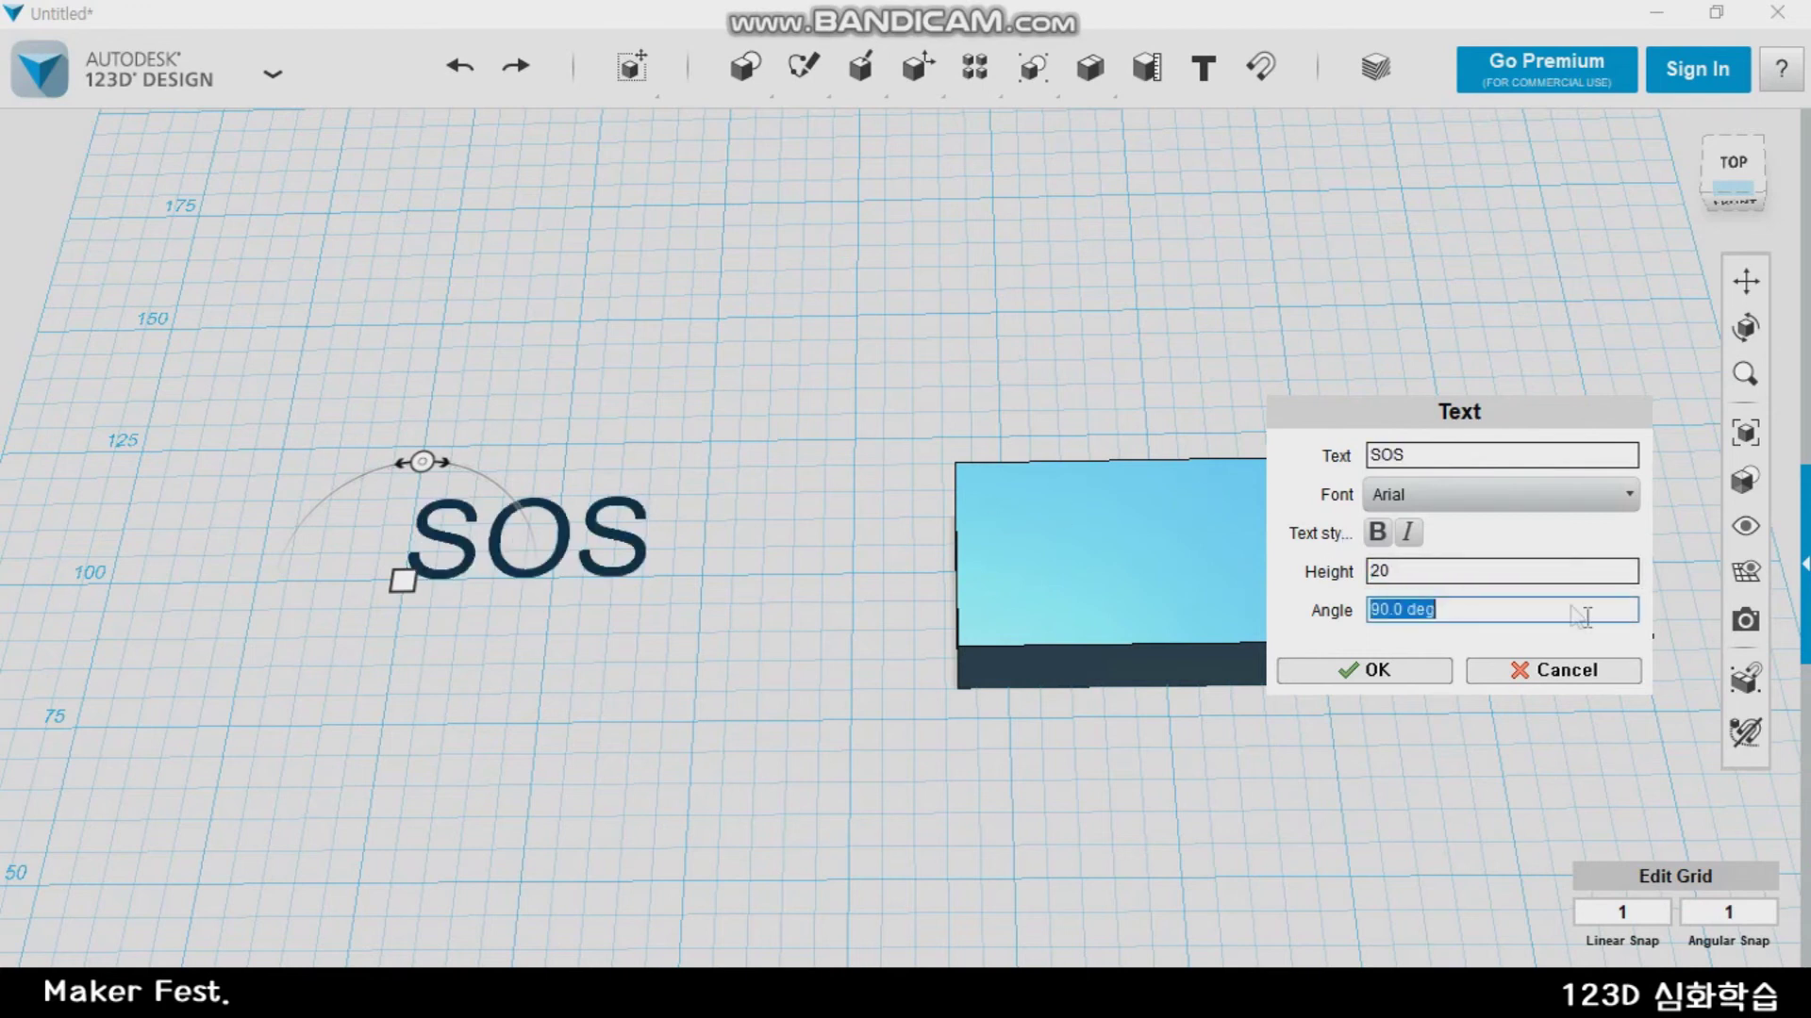
pyautogui.click(1377, 532)
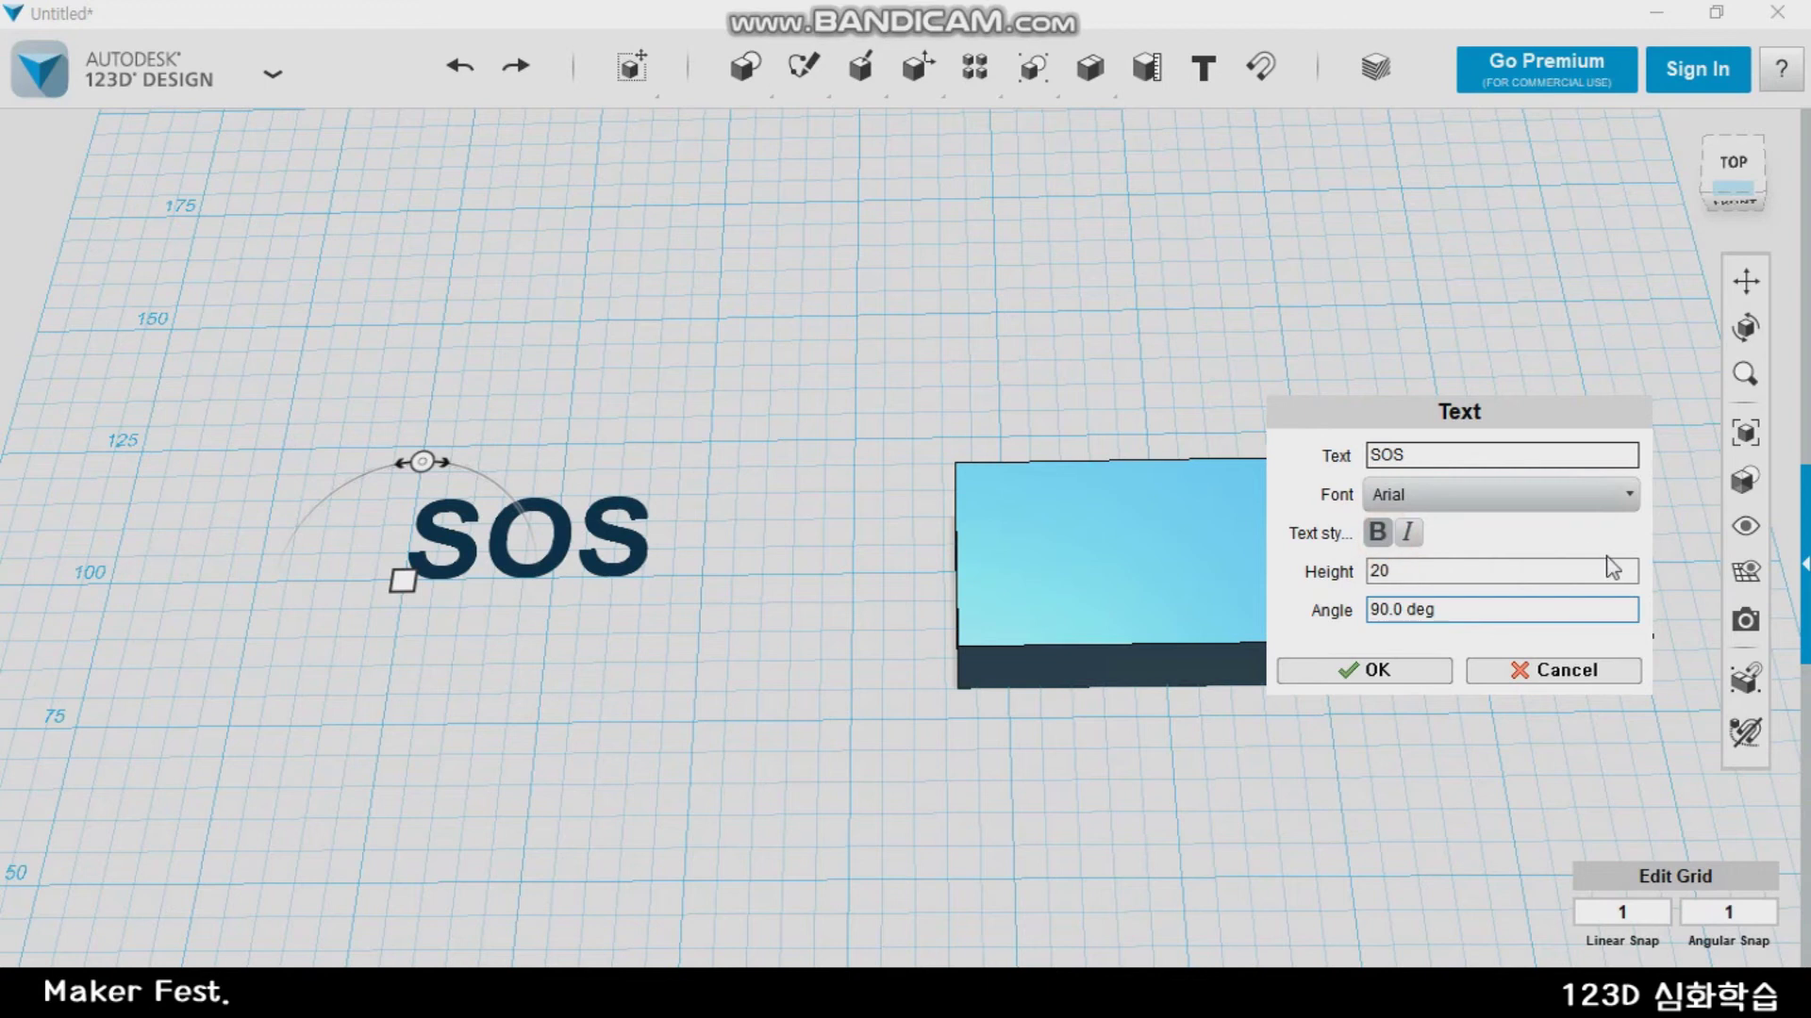
pyautogui.click(1415, 673)
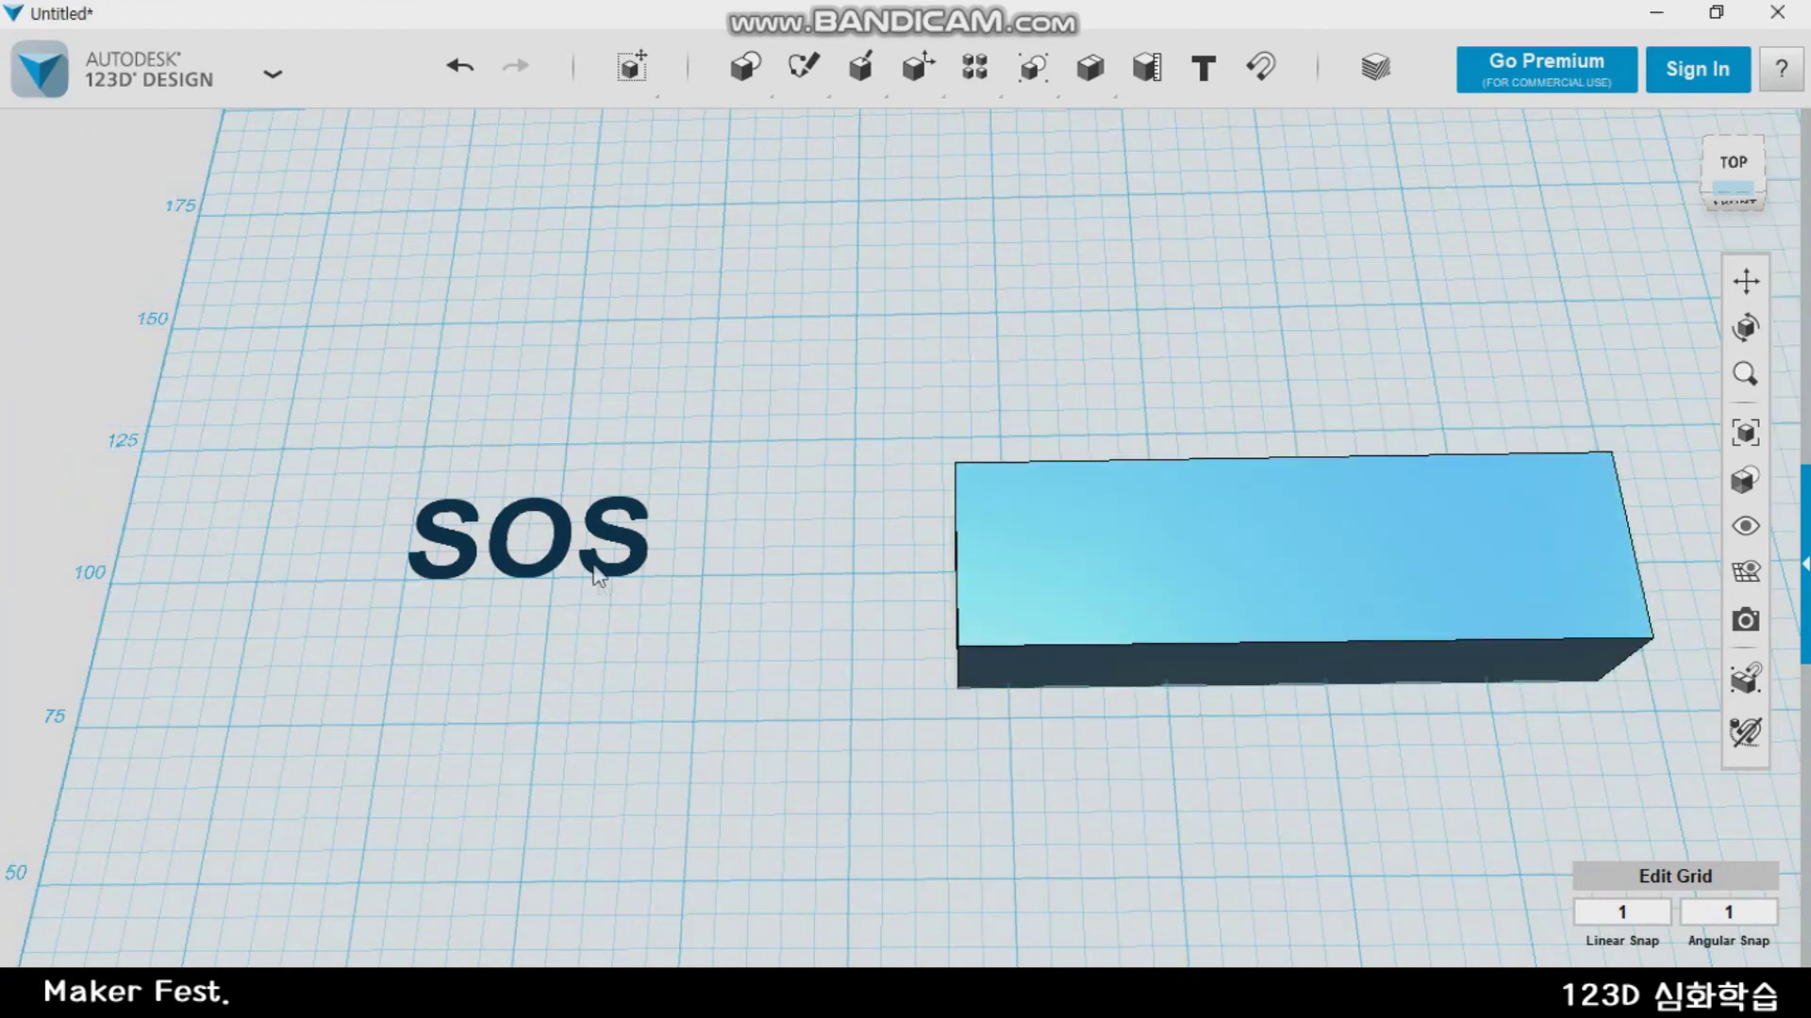
pyautogui.click(813, 391)
# Extrude the SOS text upward from the grid into solid letters
pyautogui.moveTo(727, 490); pyautogui.dragTo(727, 477, button='right')
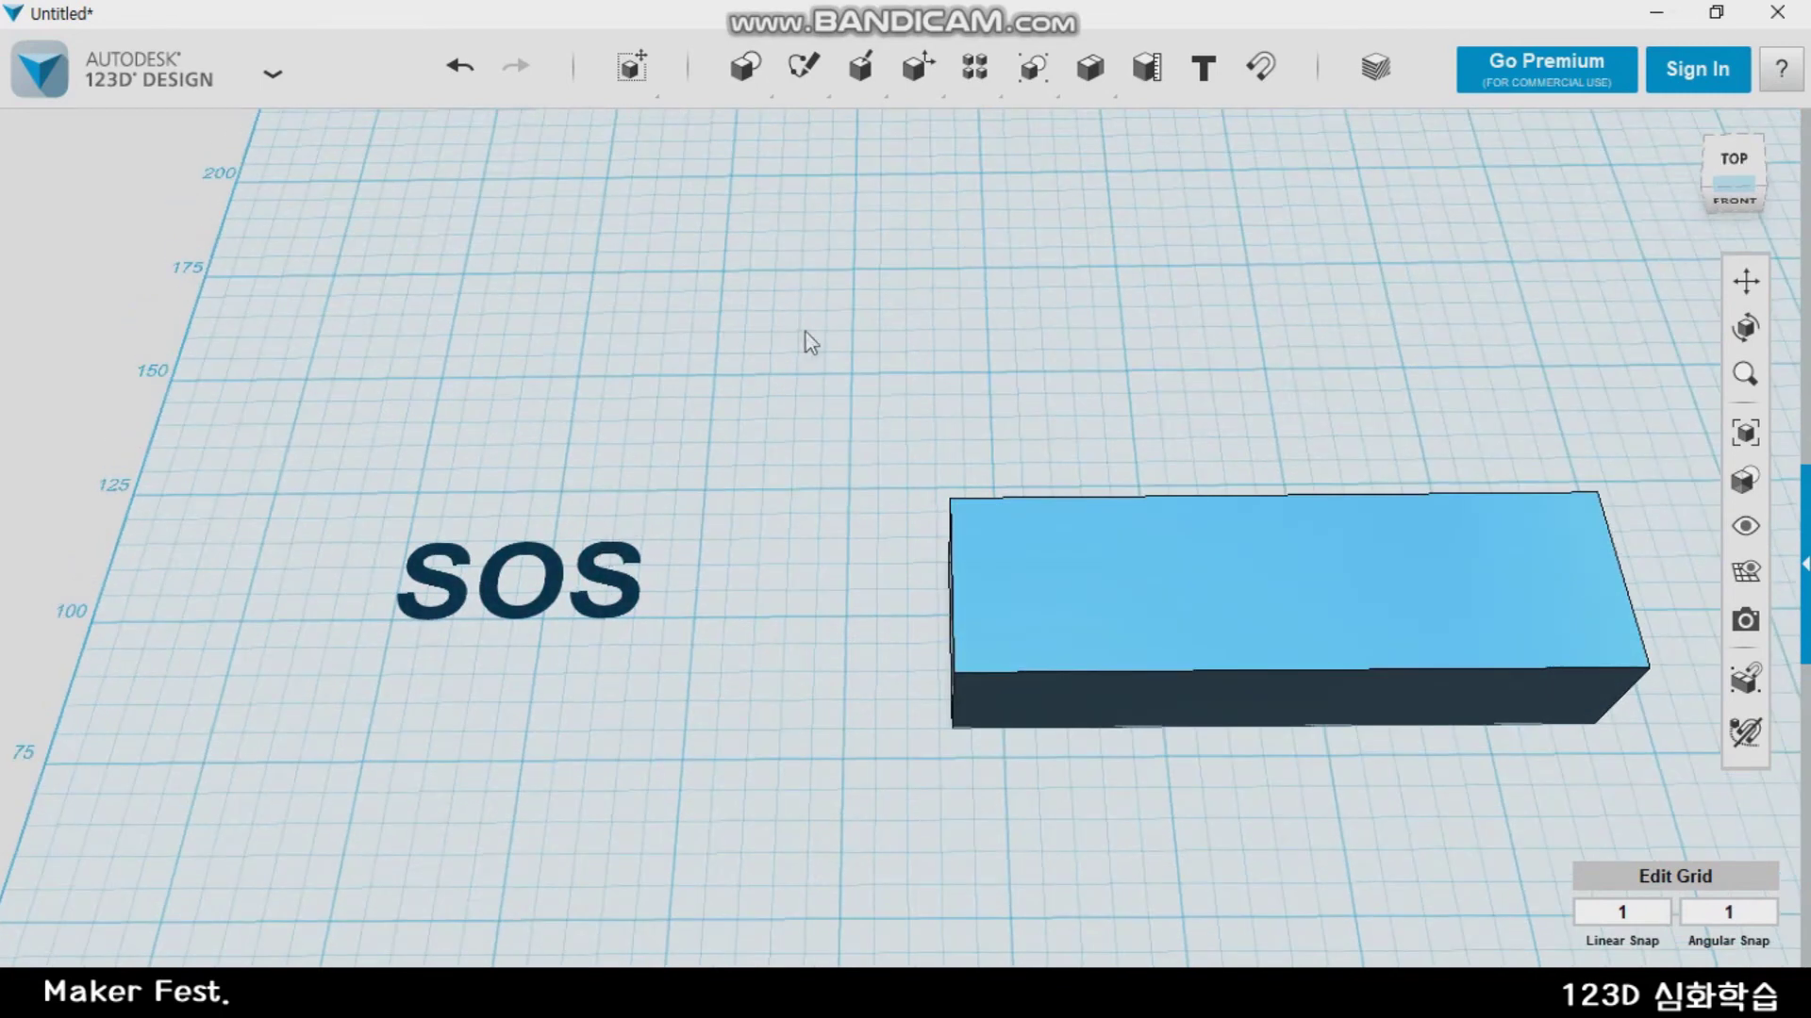
pyautogui.moveTo(863, 73)
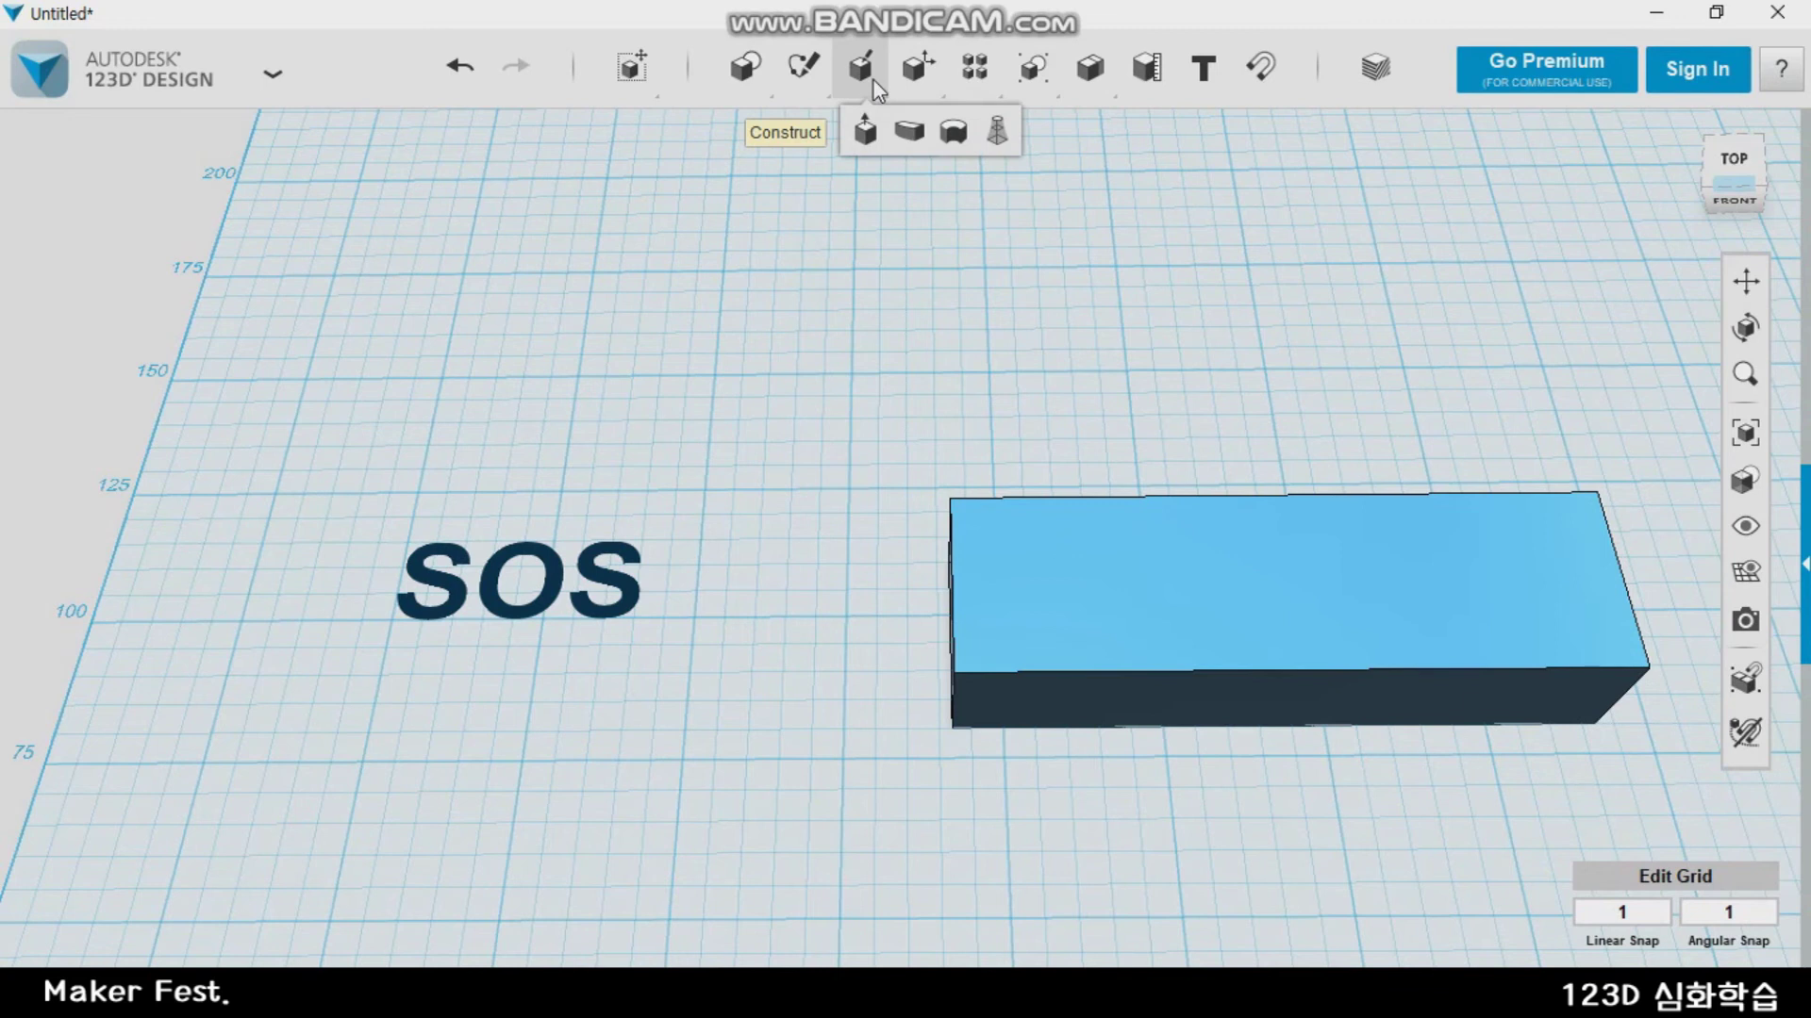
pyautogui.click(877, 139)
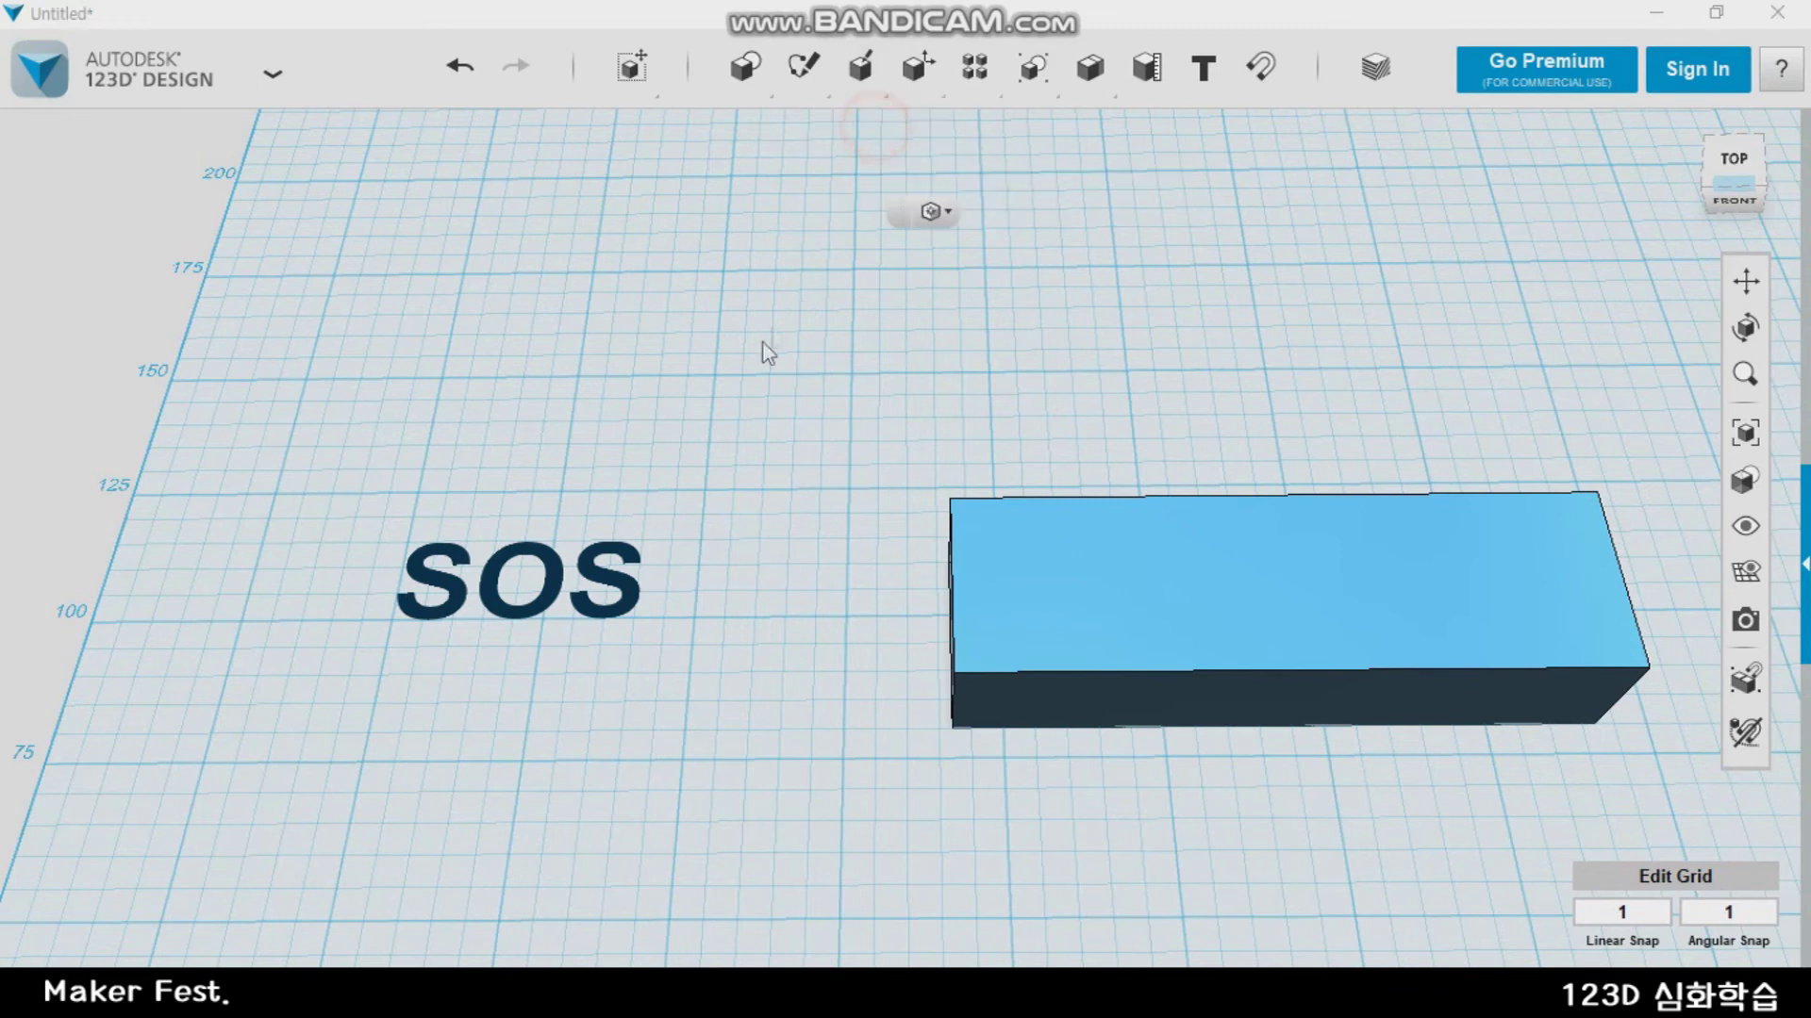
pyautogui.click(618, 555)
pyautogui.moveTo(525, 534); pyautogui.dragTo(489, 482)
pyautogui.click(809, 478)
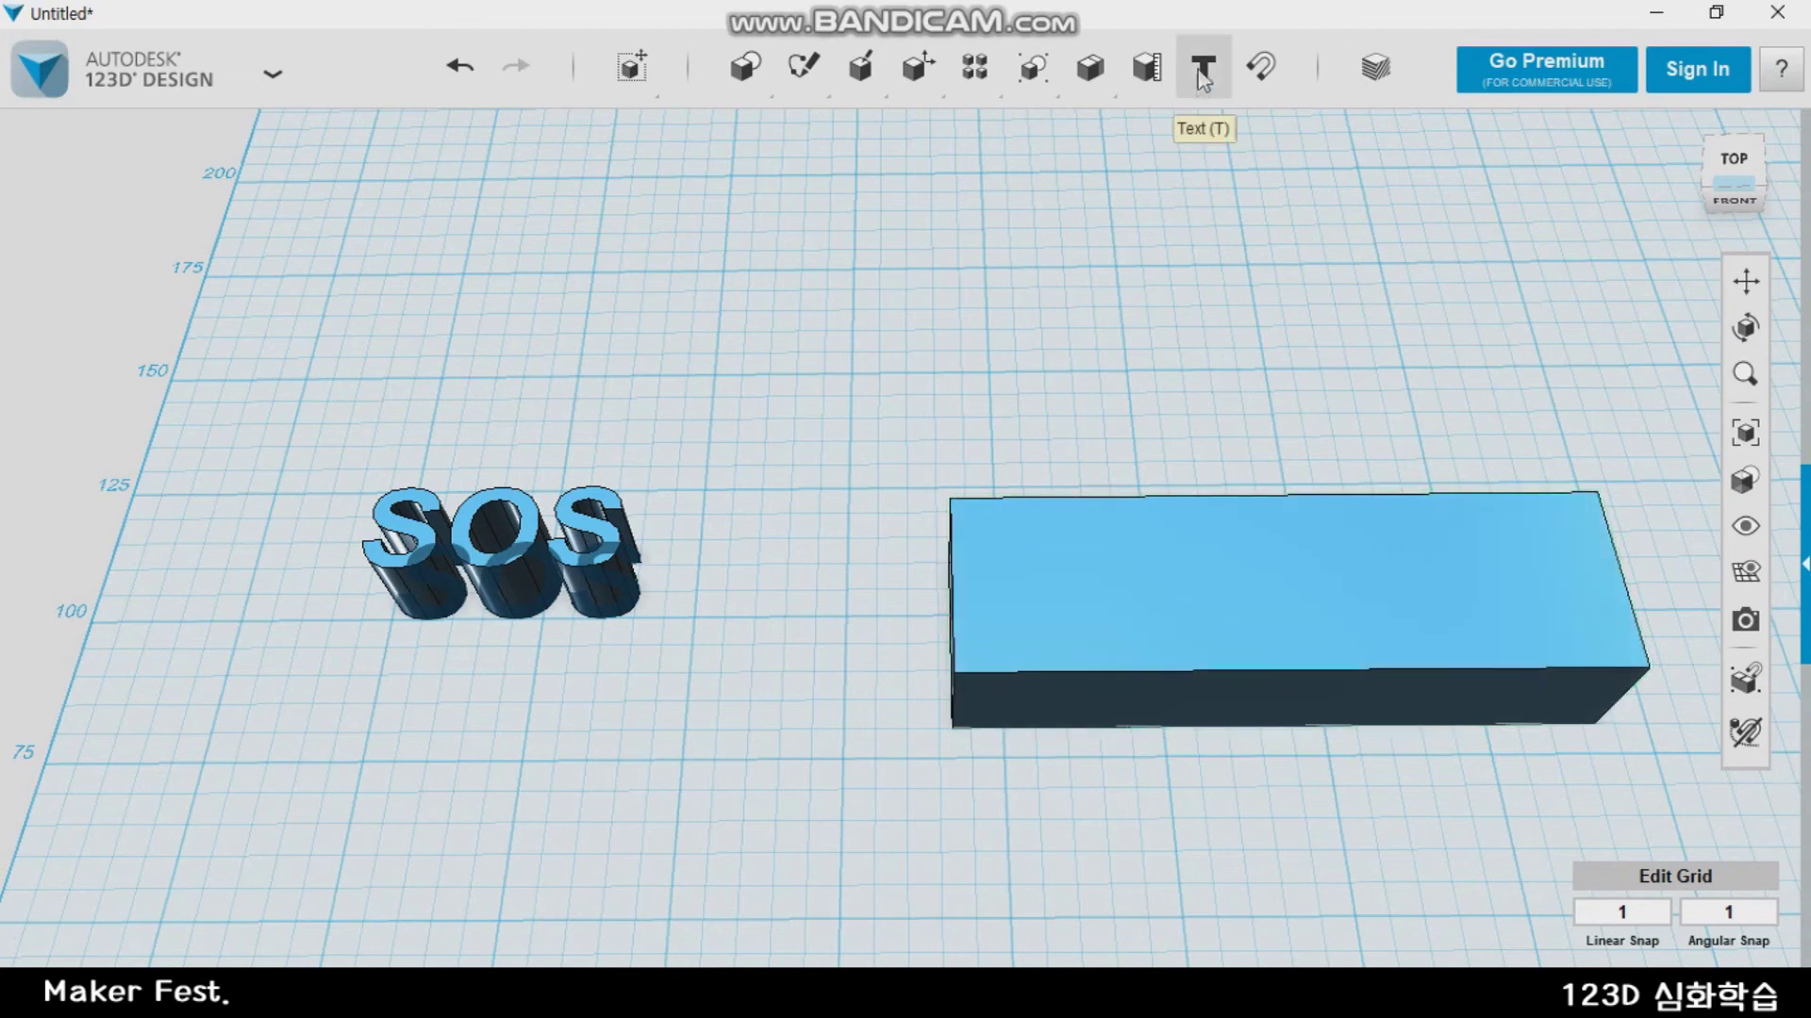
# Place a text sketch reading "LOVE" on the top face of the box
pyautogui.click(1202, 71)
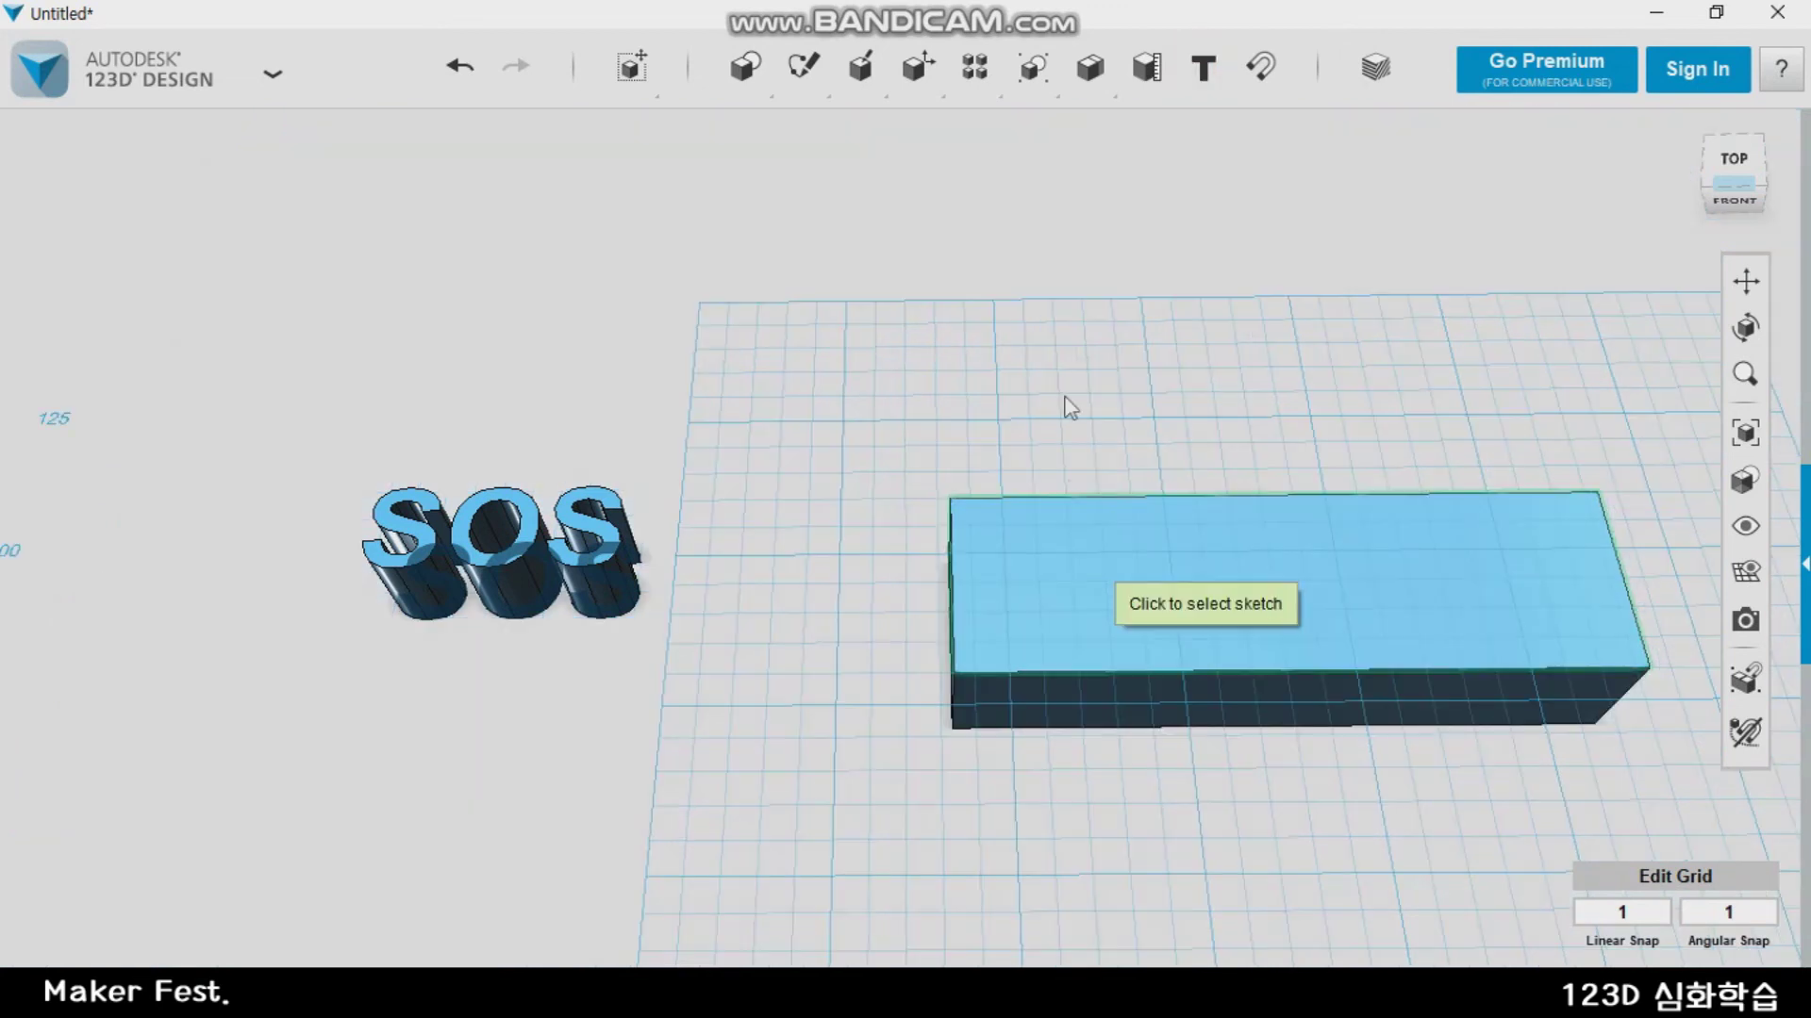
pyautogui.press('Escape')
pyautogui.click(1204, 67)
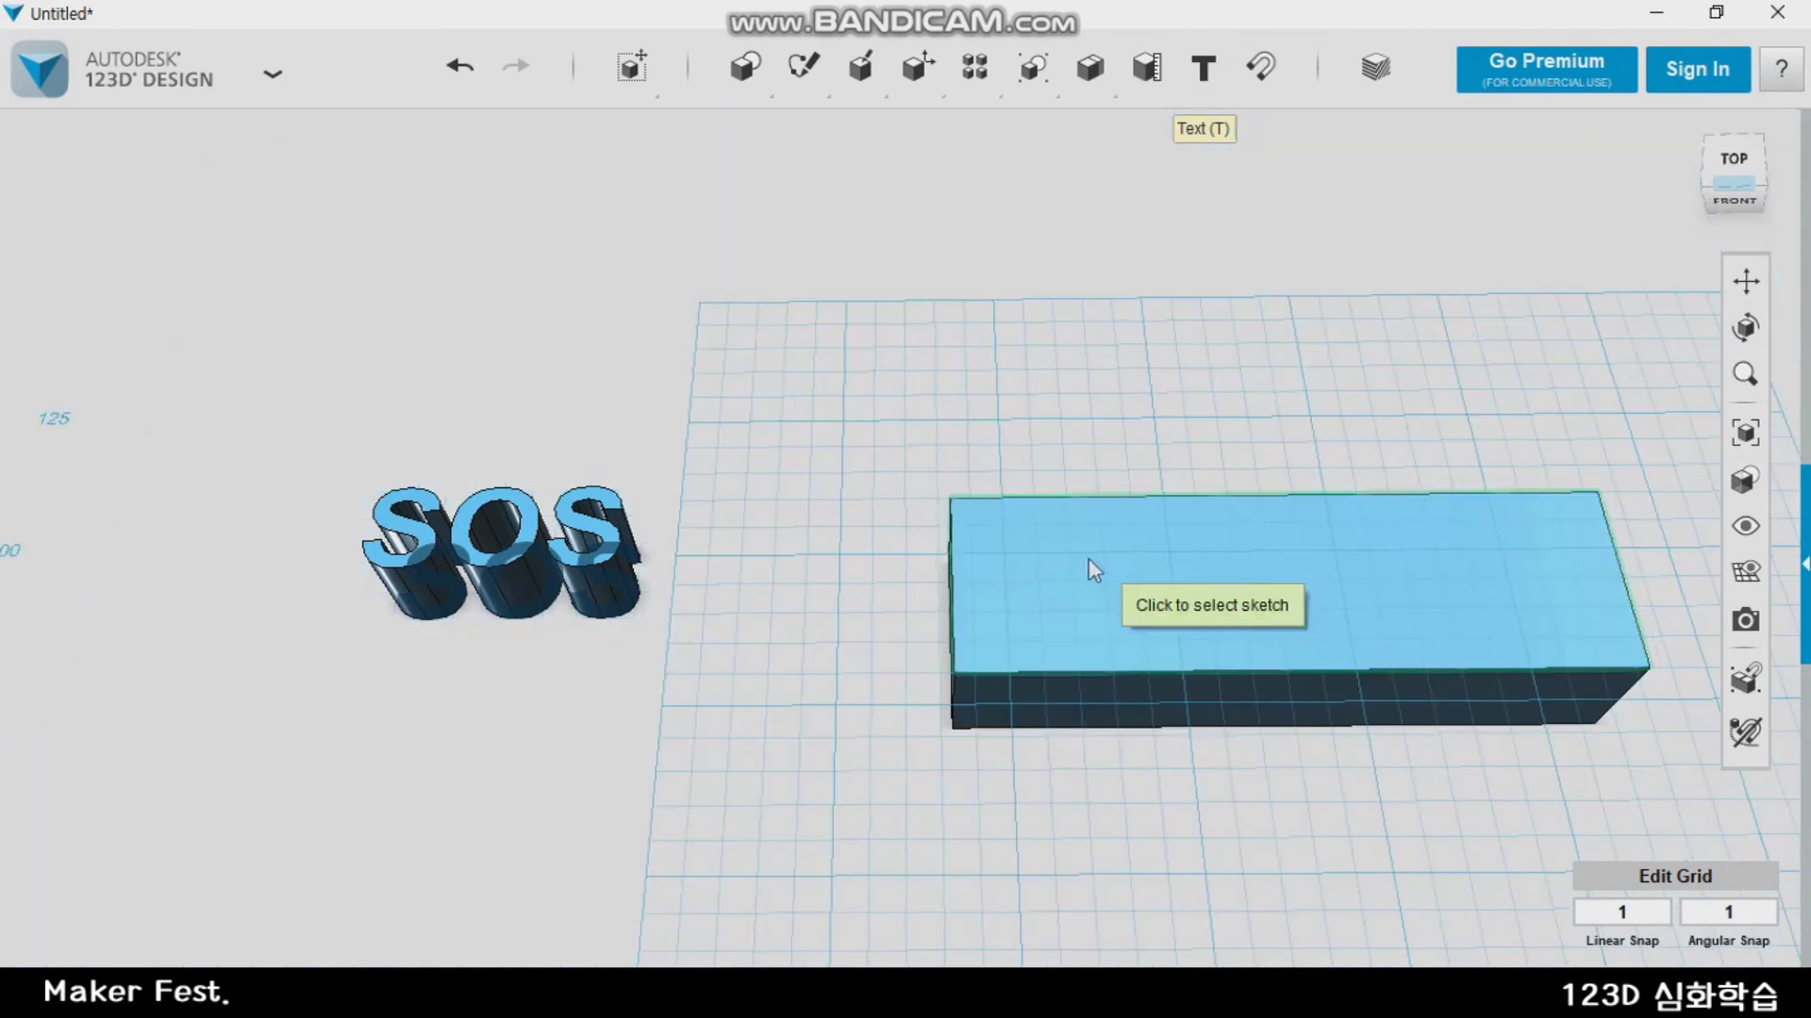
pyautogui.click(1096, 564)
pyautogui.click(1101, 555)
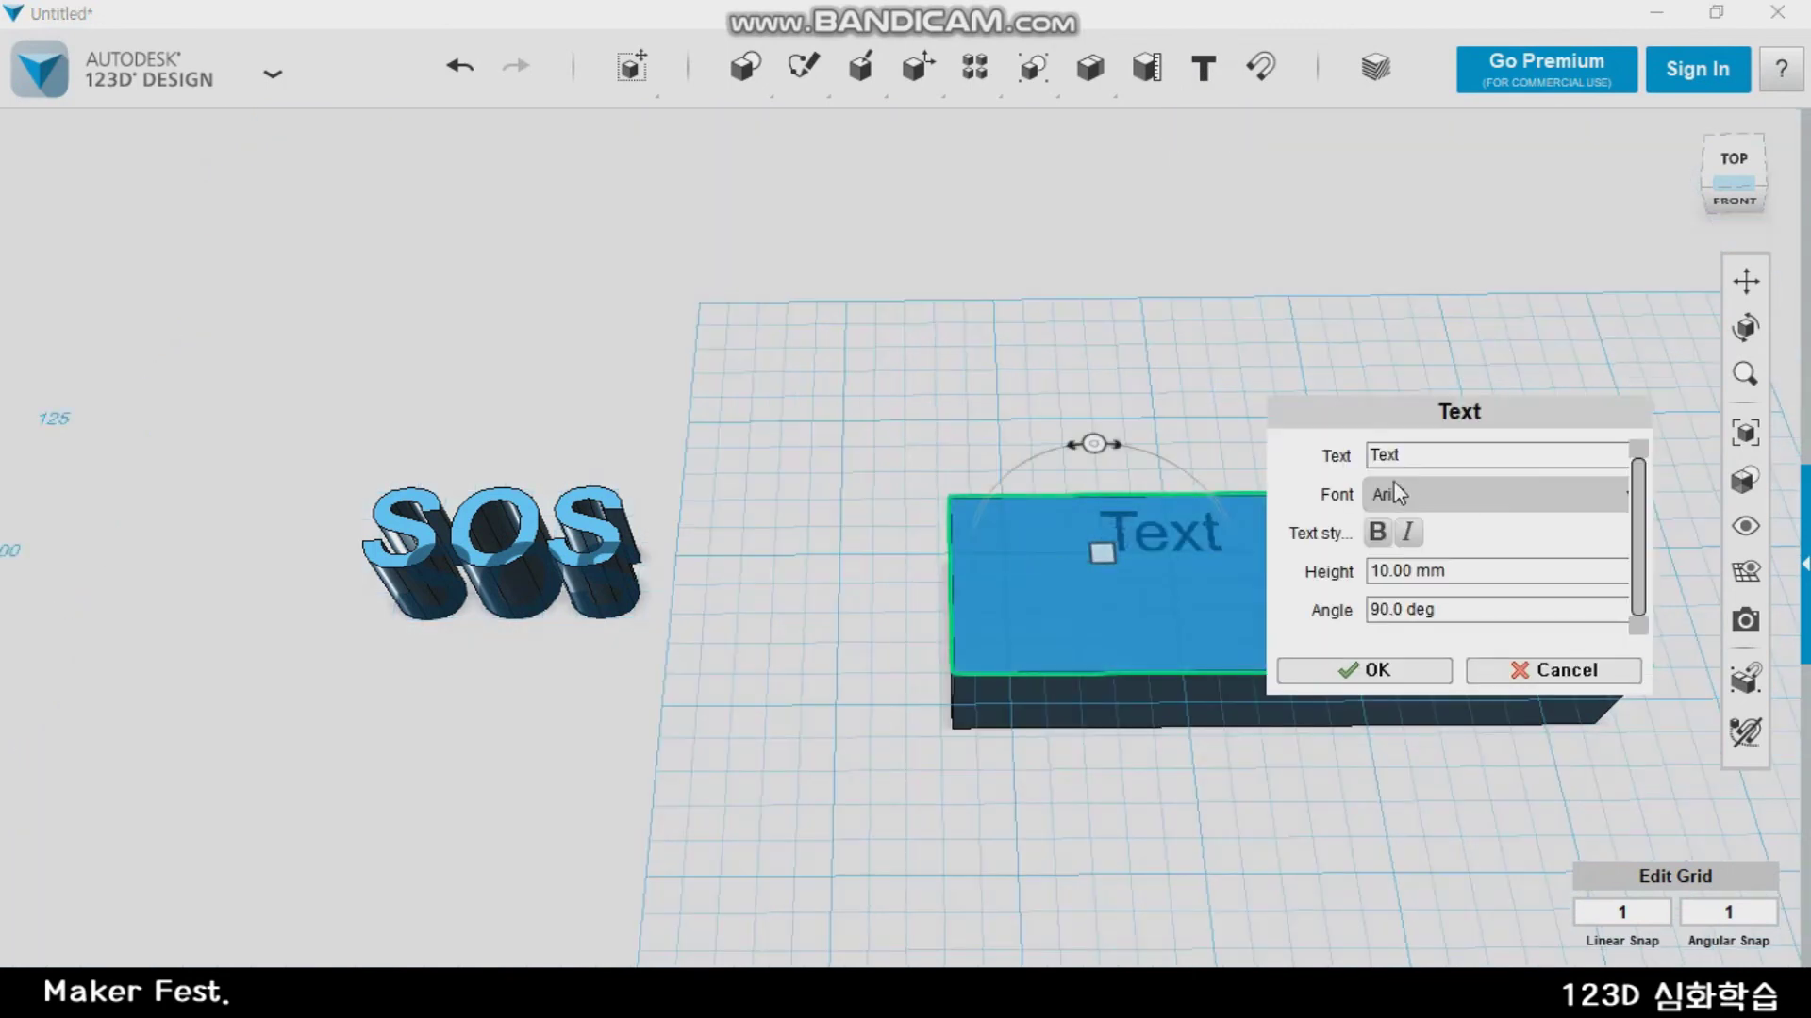
pyautogui.doubleClick(1424, 456)
pyautogui.press('BackSpace')
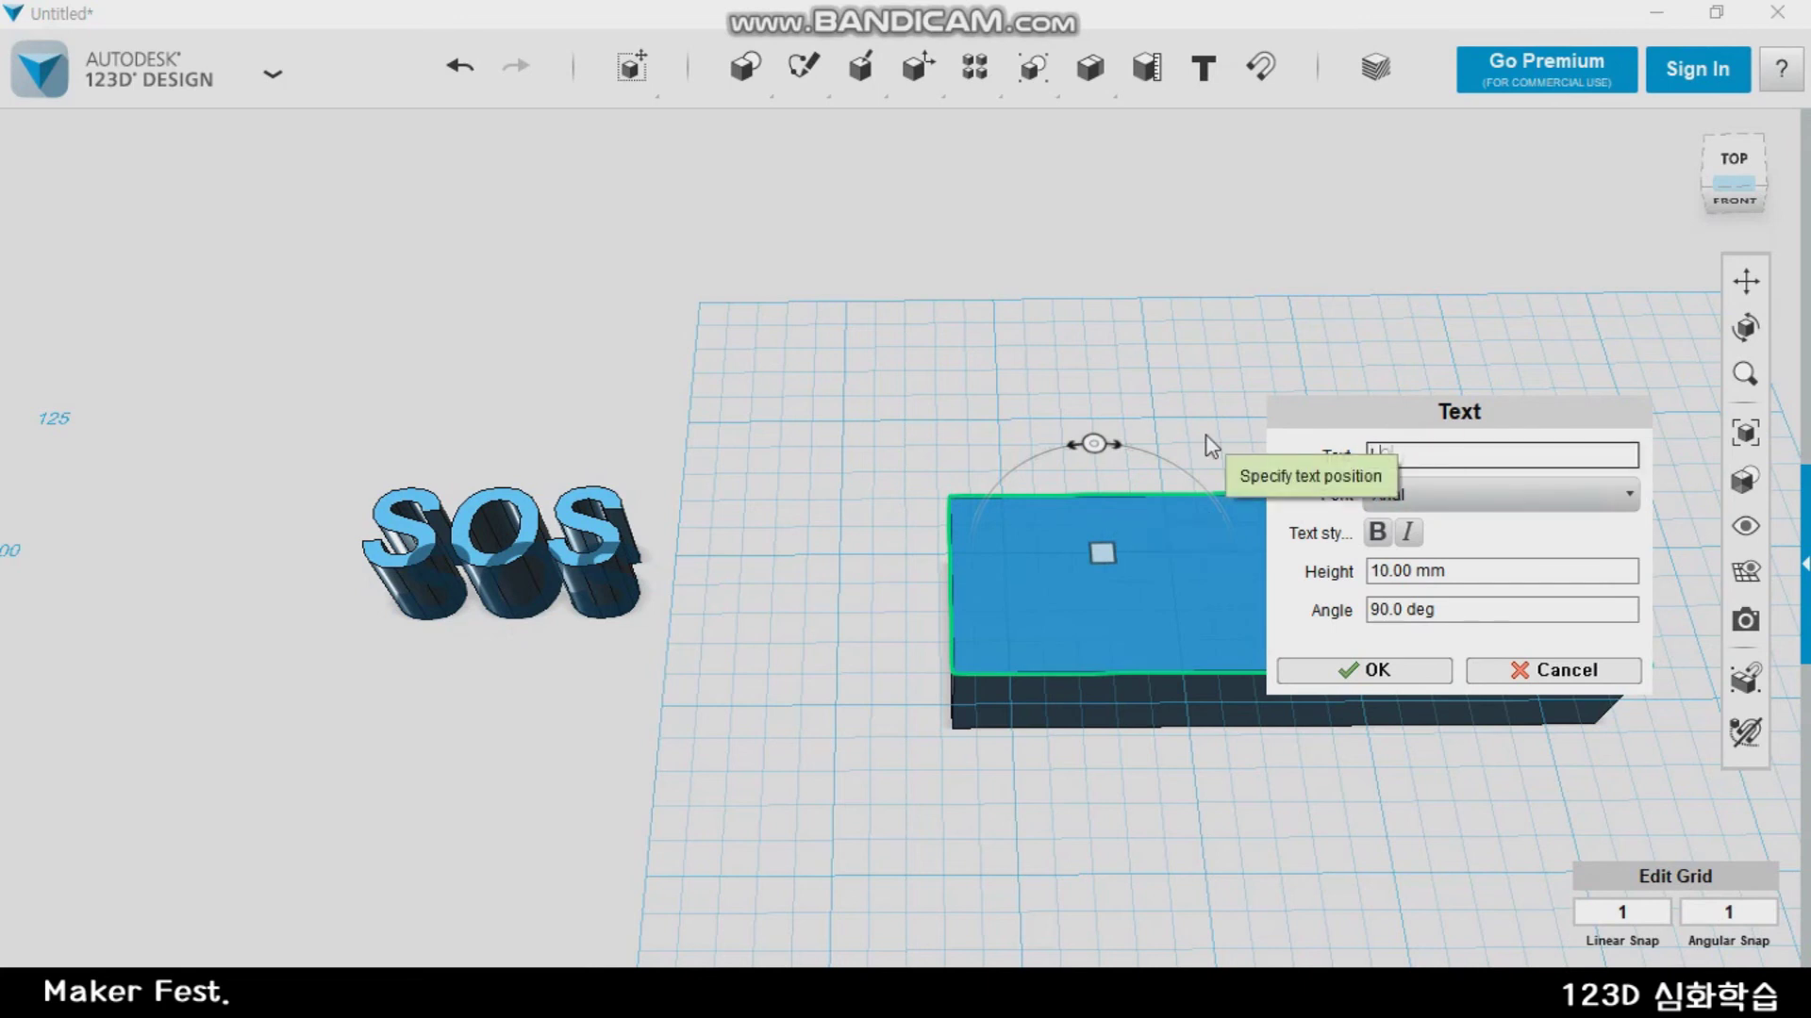
pyautogui.write('LOVE')
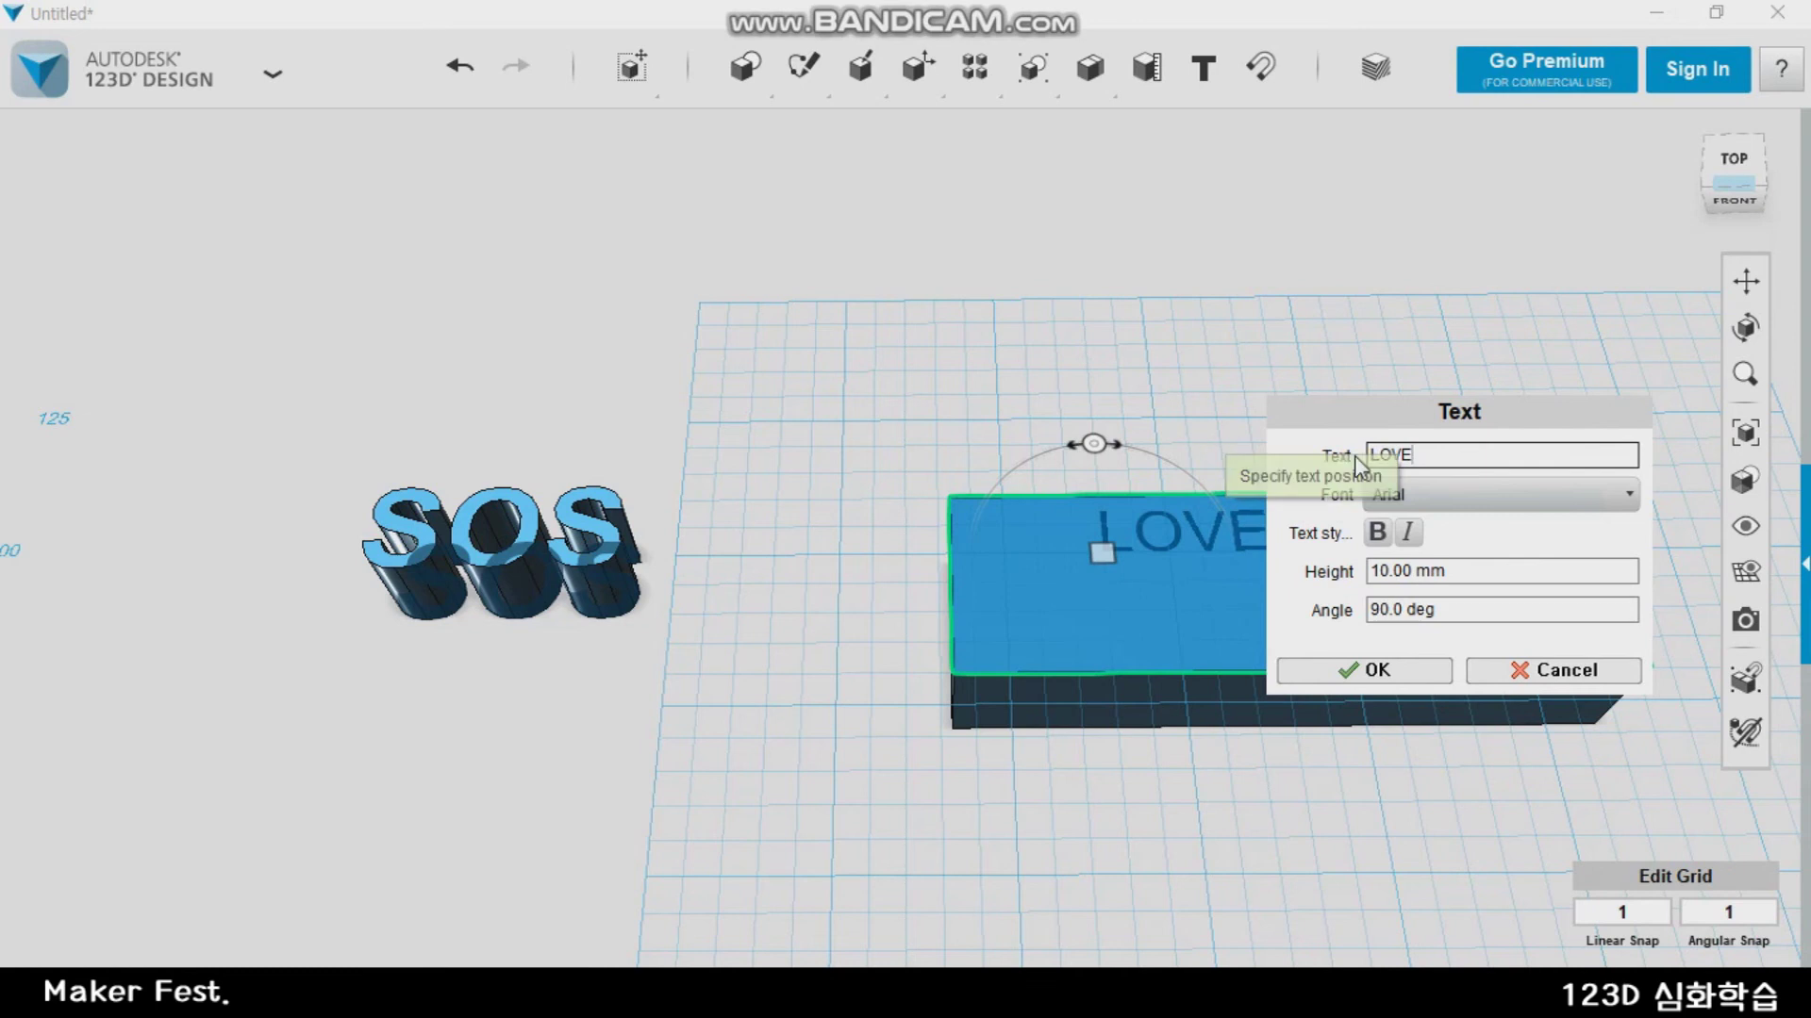
# Make the LOVE text bold, set its height to 15 mm and create it
pyautogui.click(1377, 533)
pyautogui.click(1452, 570)
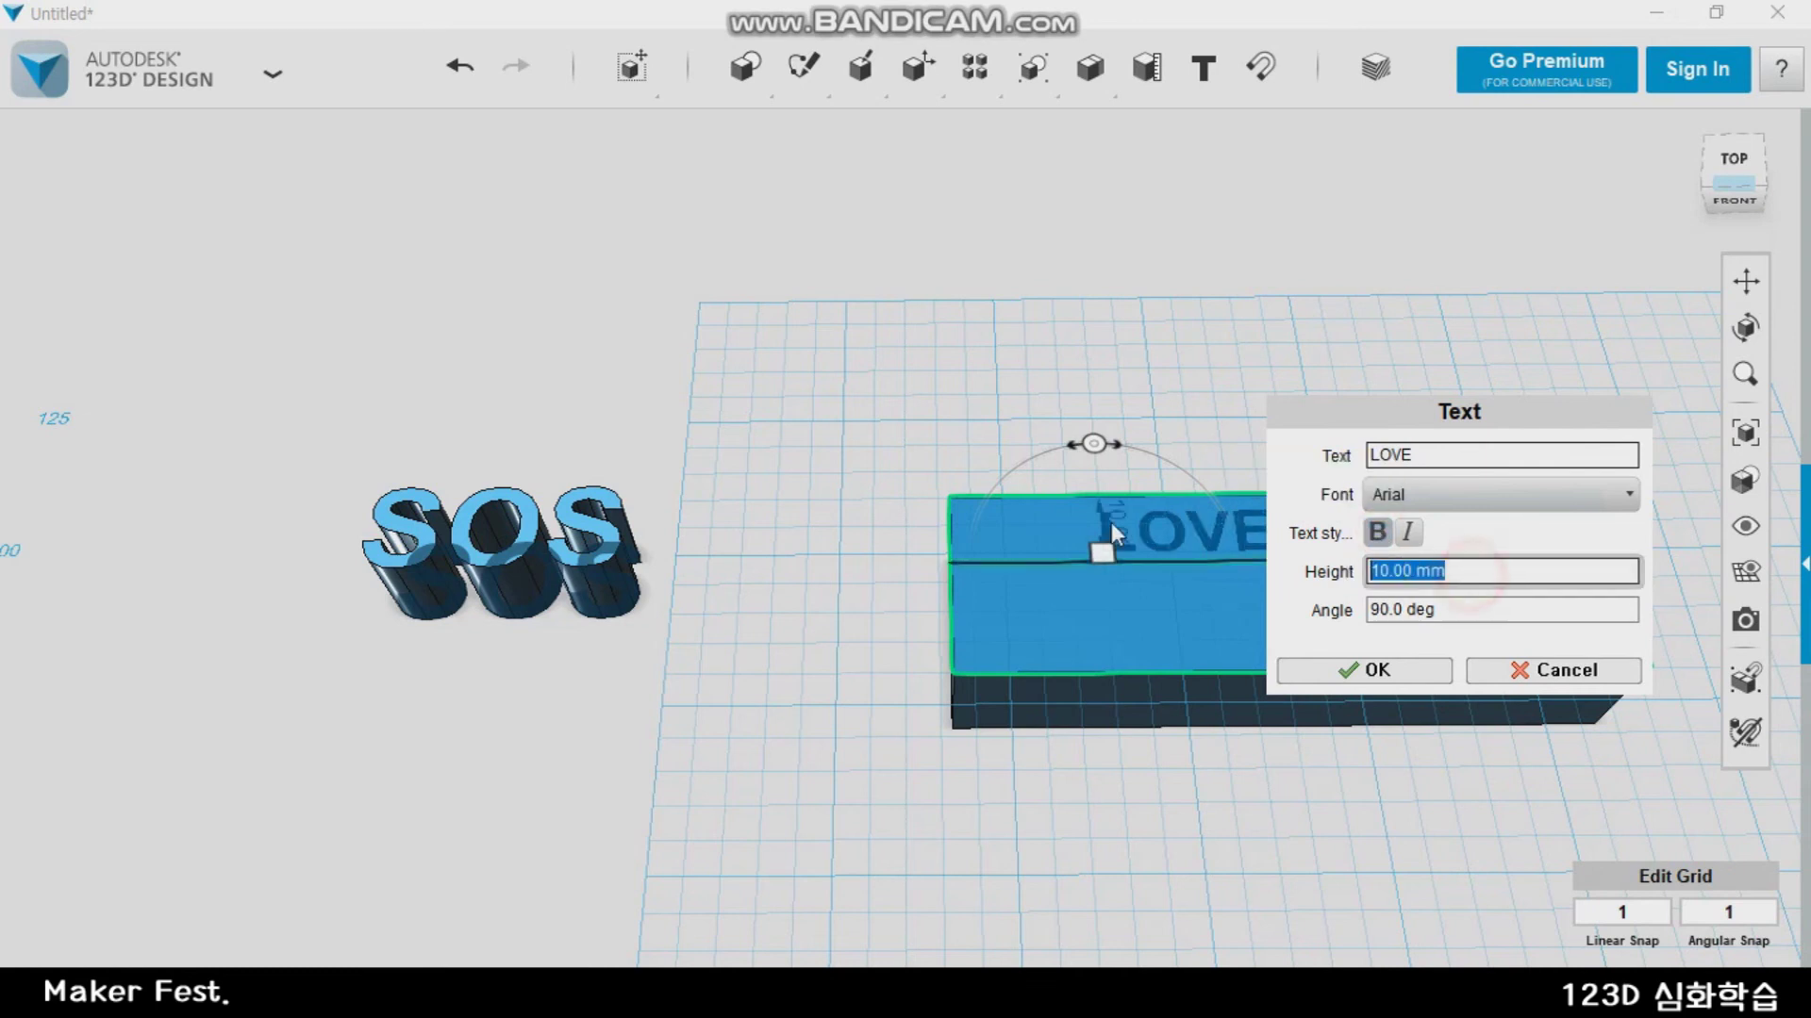
pyautogui.write('15')
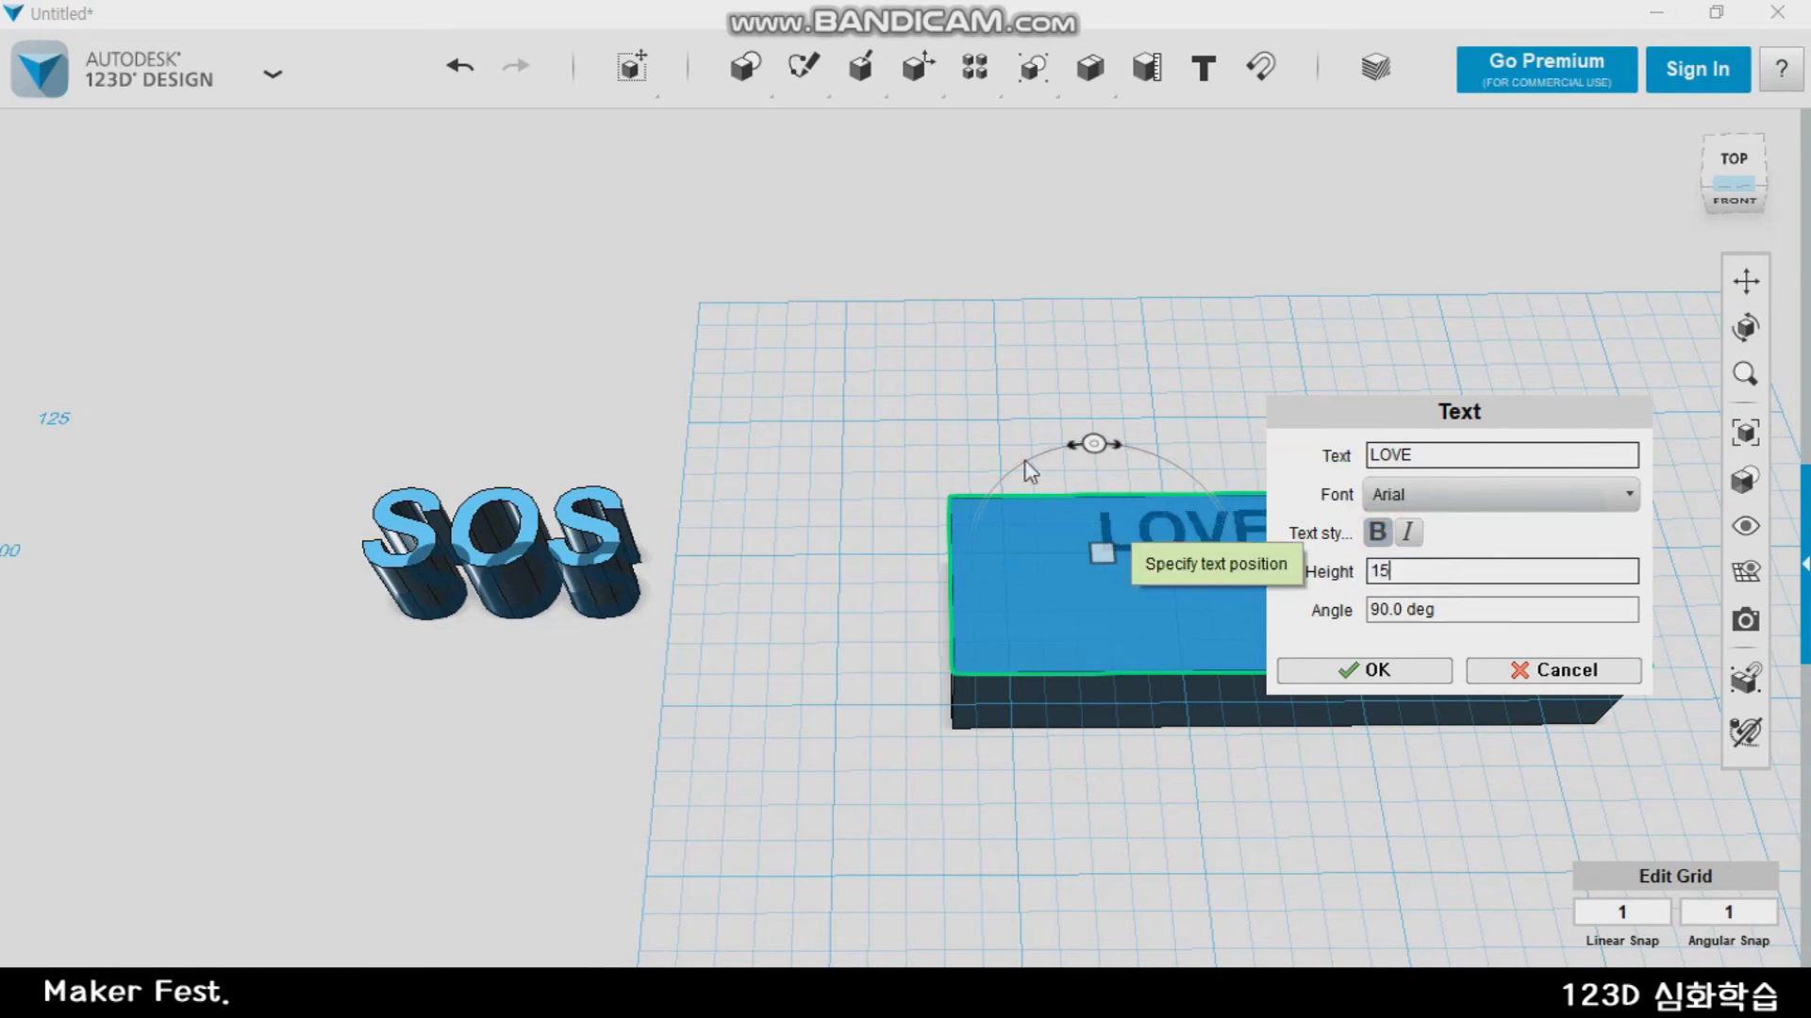
pyautogui.click(1368, 671)
# Move the LOVE text sketch 7 mm toward the front edge of the box's top face and to the right along its length
pyautogui.click(1308, 534)
pyautogui.moveTo(618, 61)
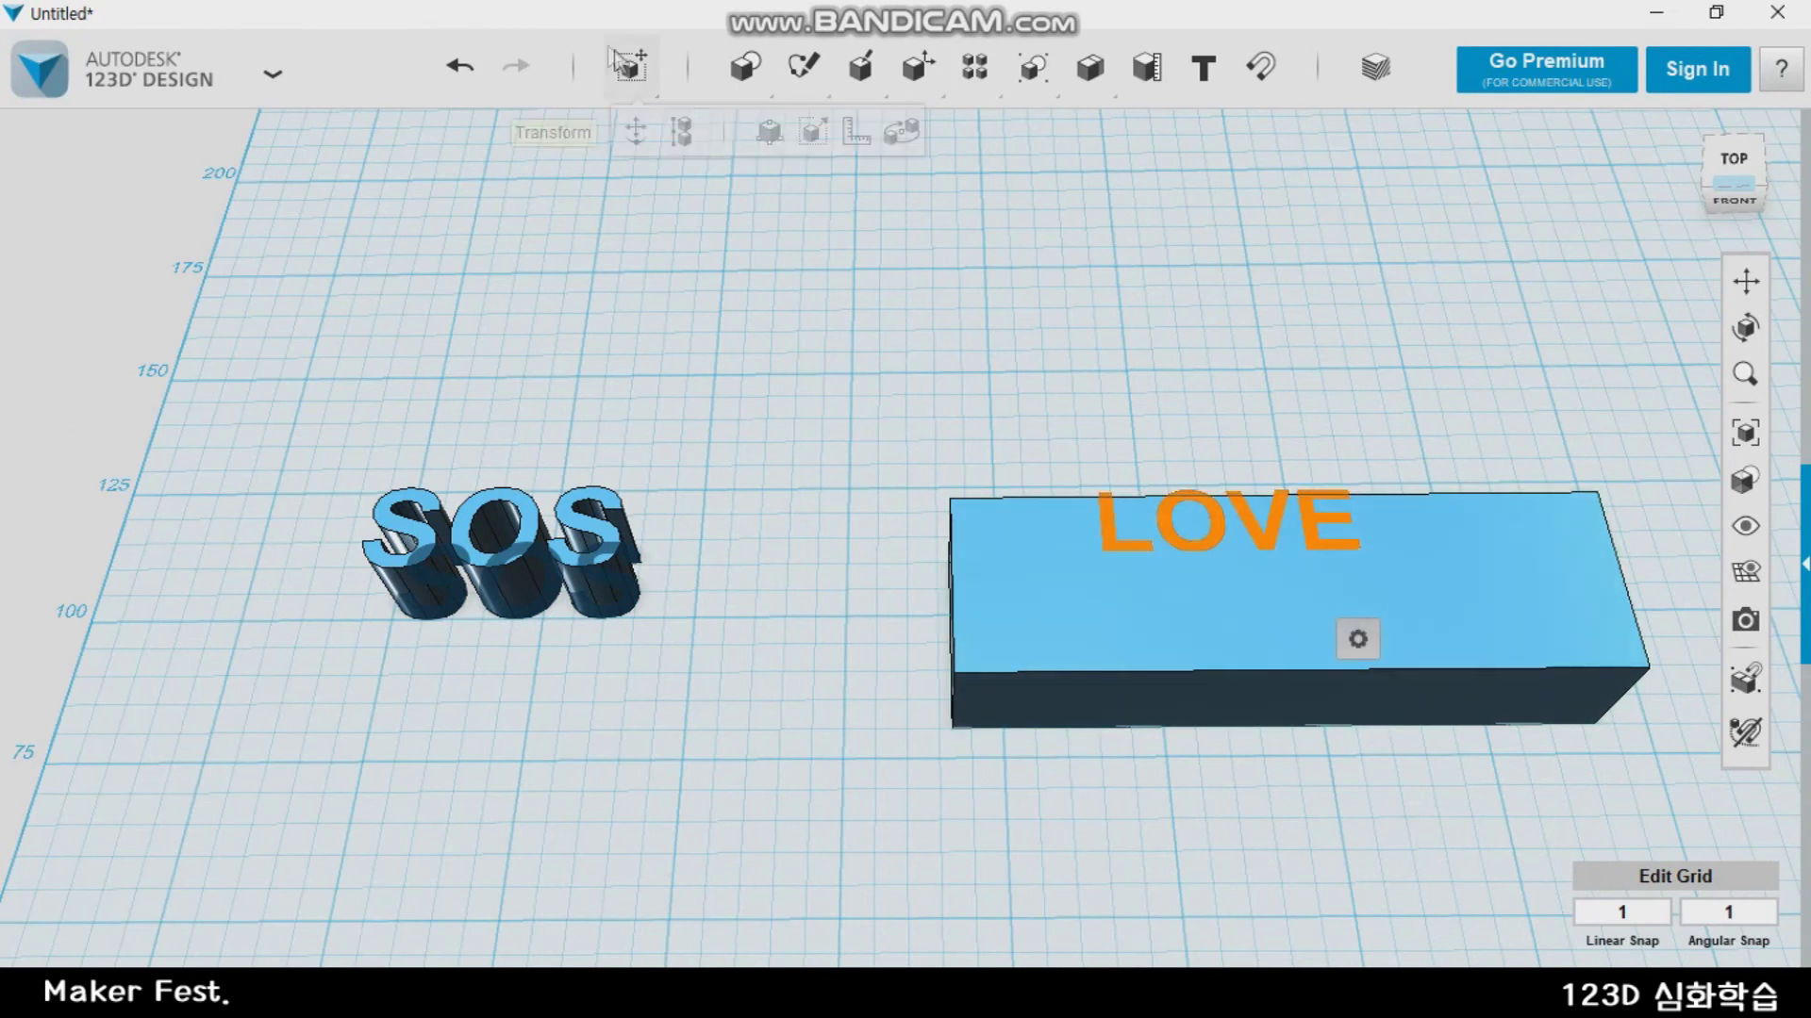
pyautogui.click(635, 132)
pyautogui.moveTo(1236, 592); pyautogui.dragTo(1247, 632)
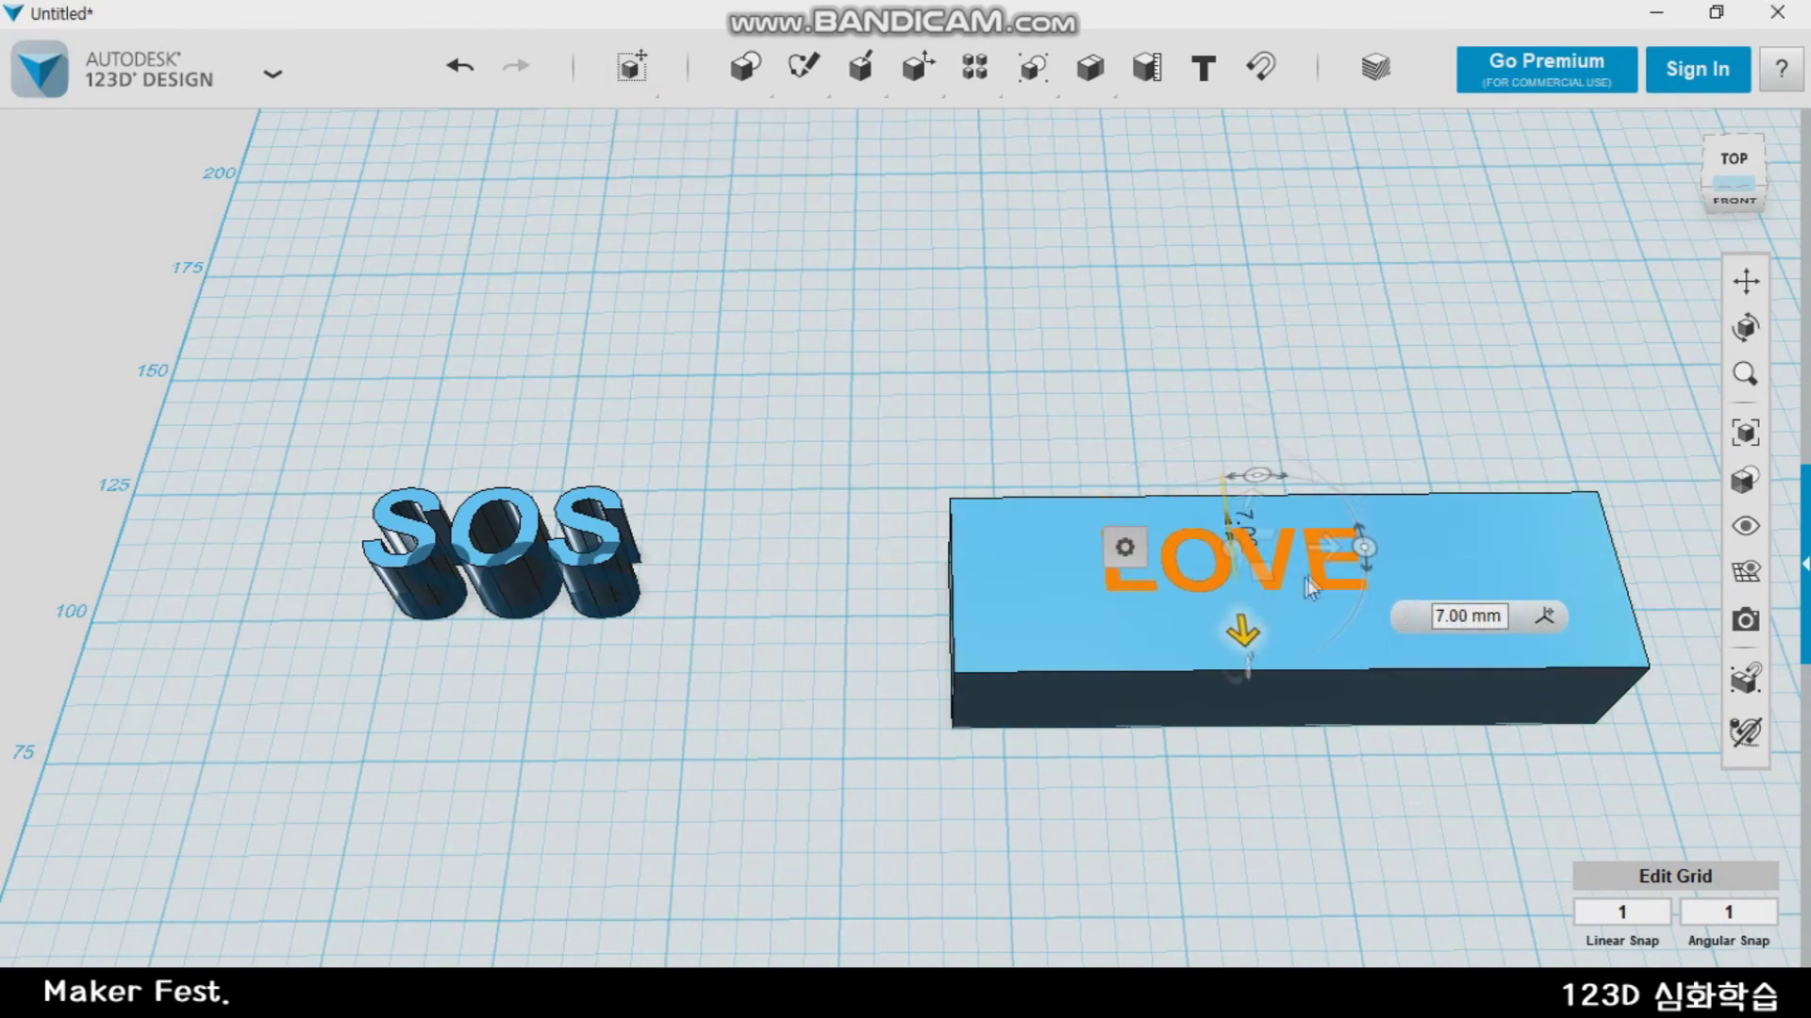
pyautogui.moveTo(1326, 539); pyautogui.dragTo(1405, 575)
pyautogui.click(1406, 413)
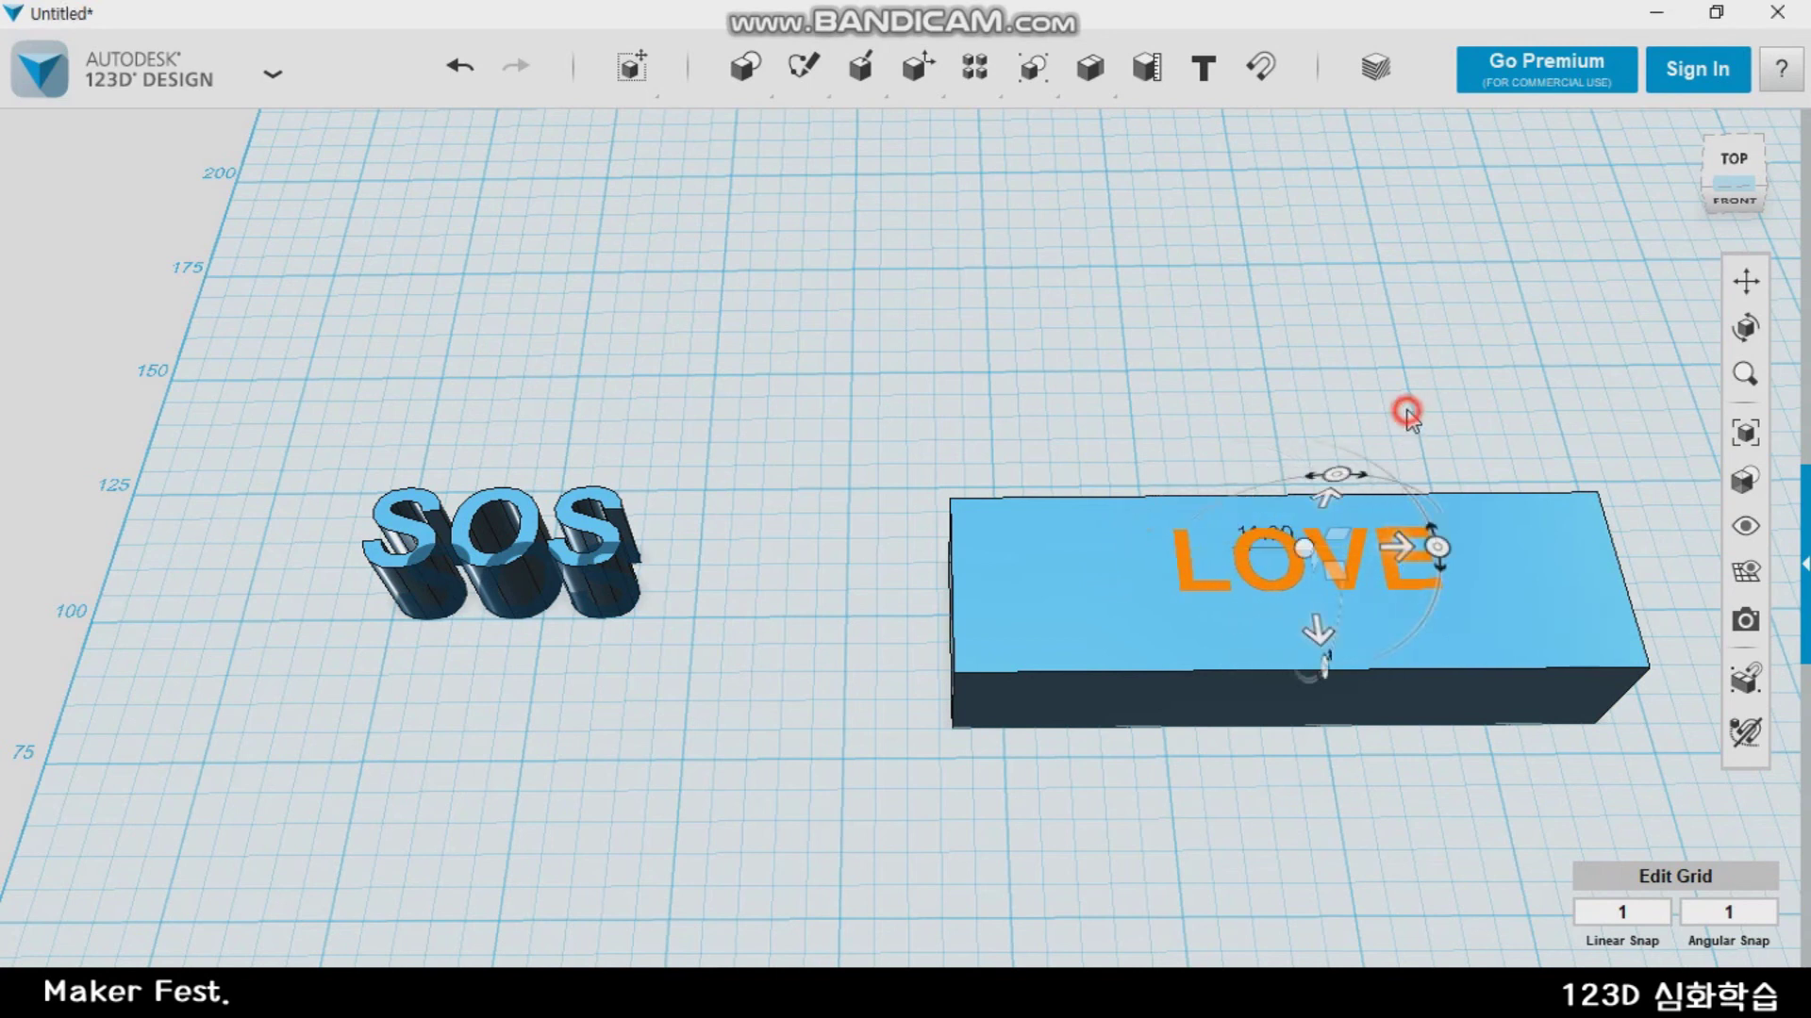
# Extrude the LOVE text sketch downward into the box to cut the letters into its top face
pyautogui.click(1390, 539)
pyautogui.click(1352, 530)
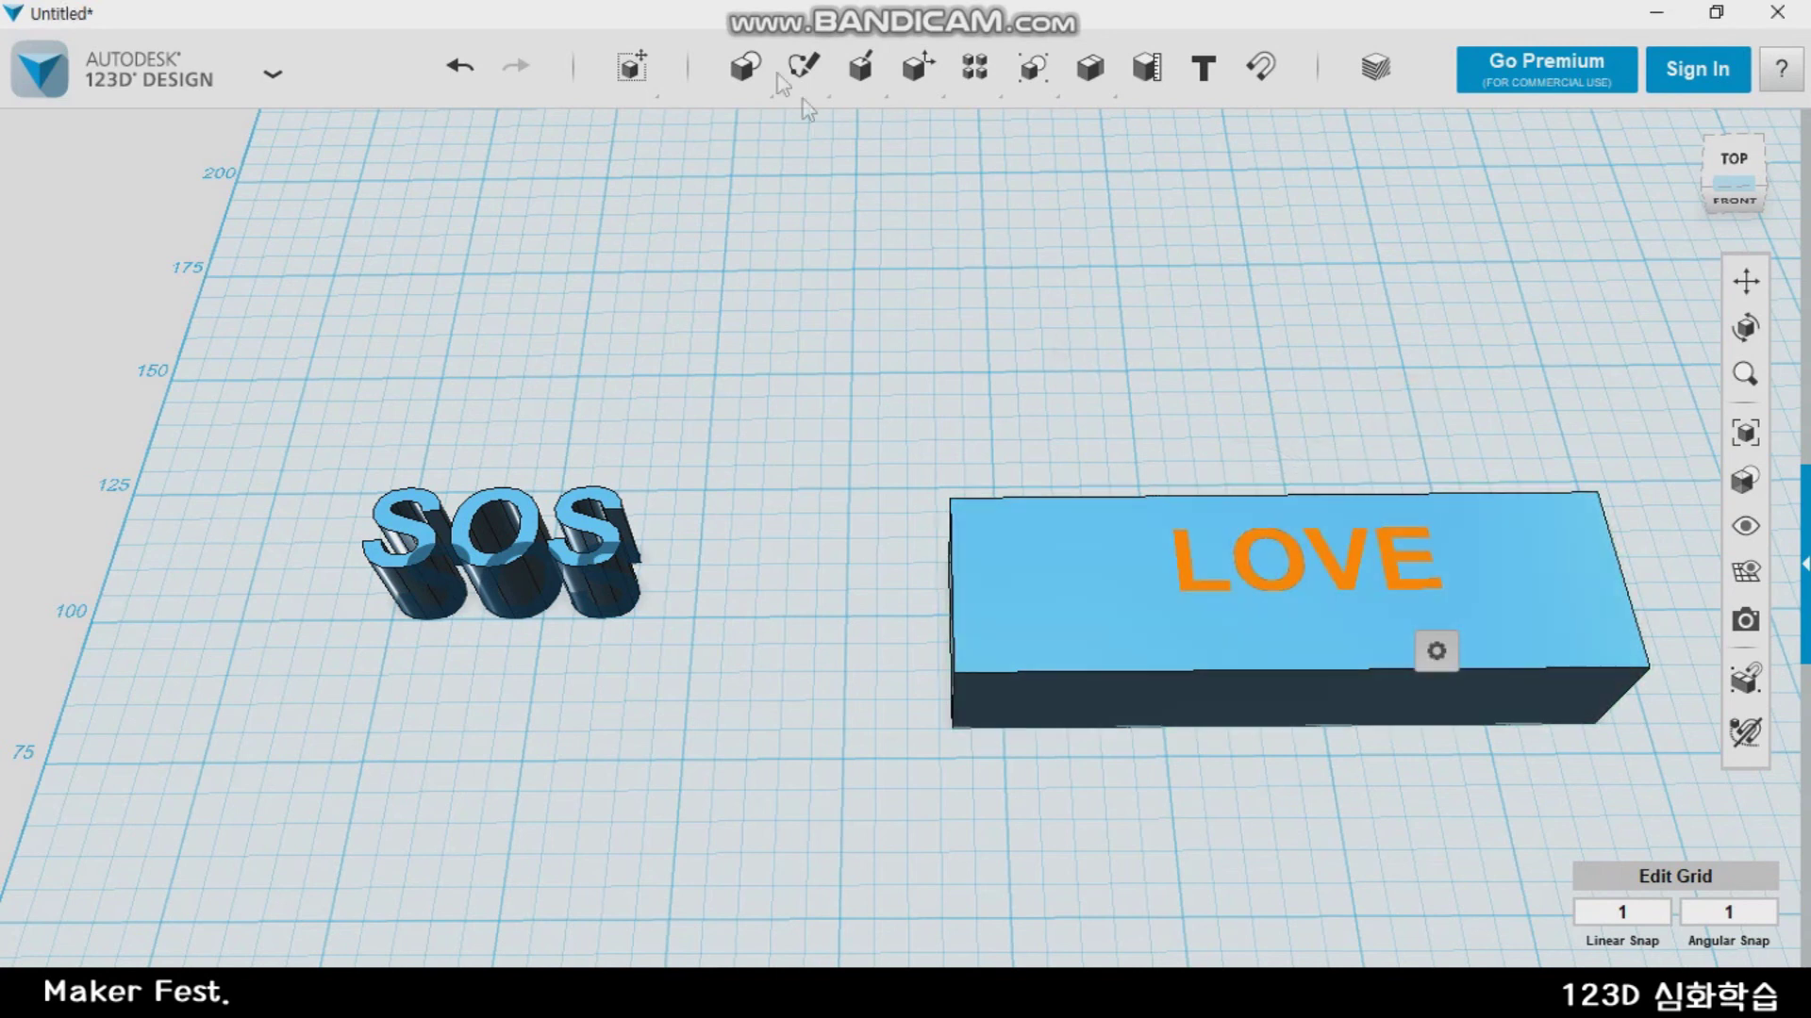
pyautogui.moveTo(858, 68)
pyautogui.click(864, 132)
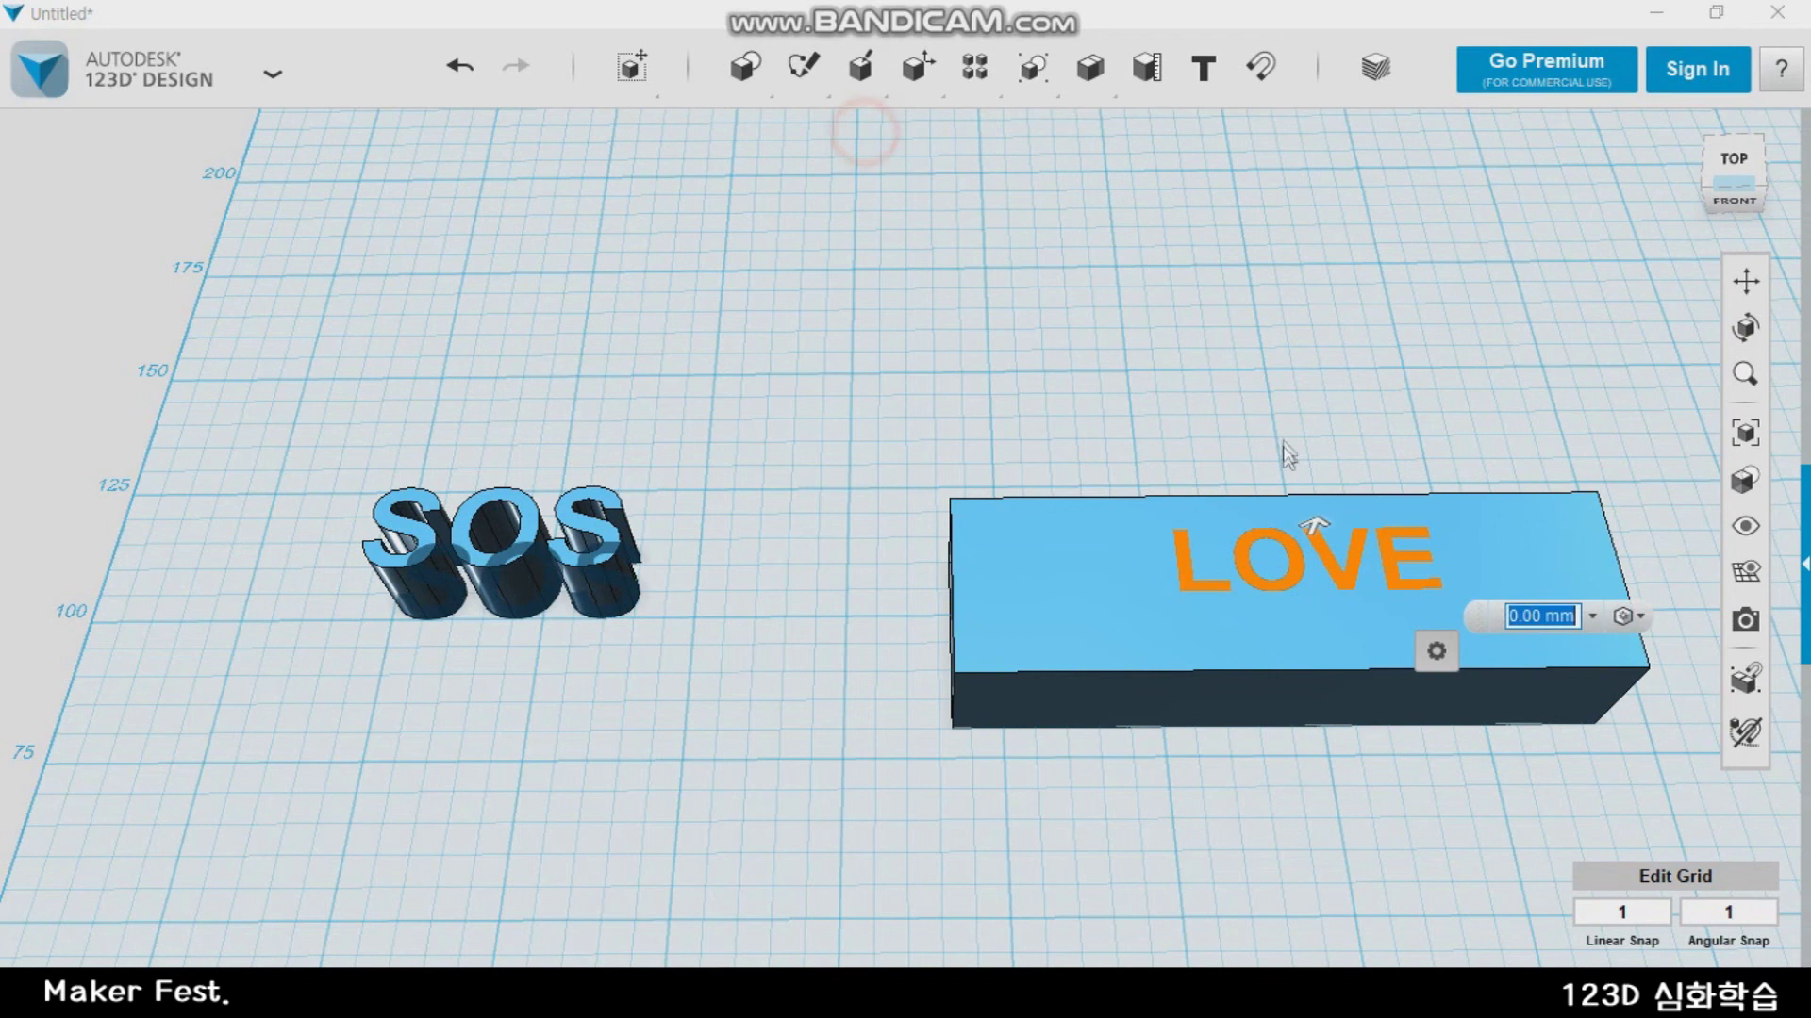
pyautogui.moveTo(1327, 484); pyautogui.dragTo(1313, 571)
pyautogui.click(1319, 398)
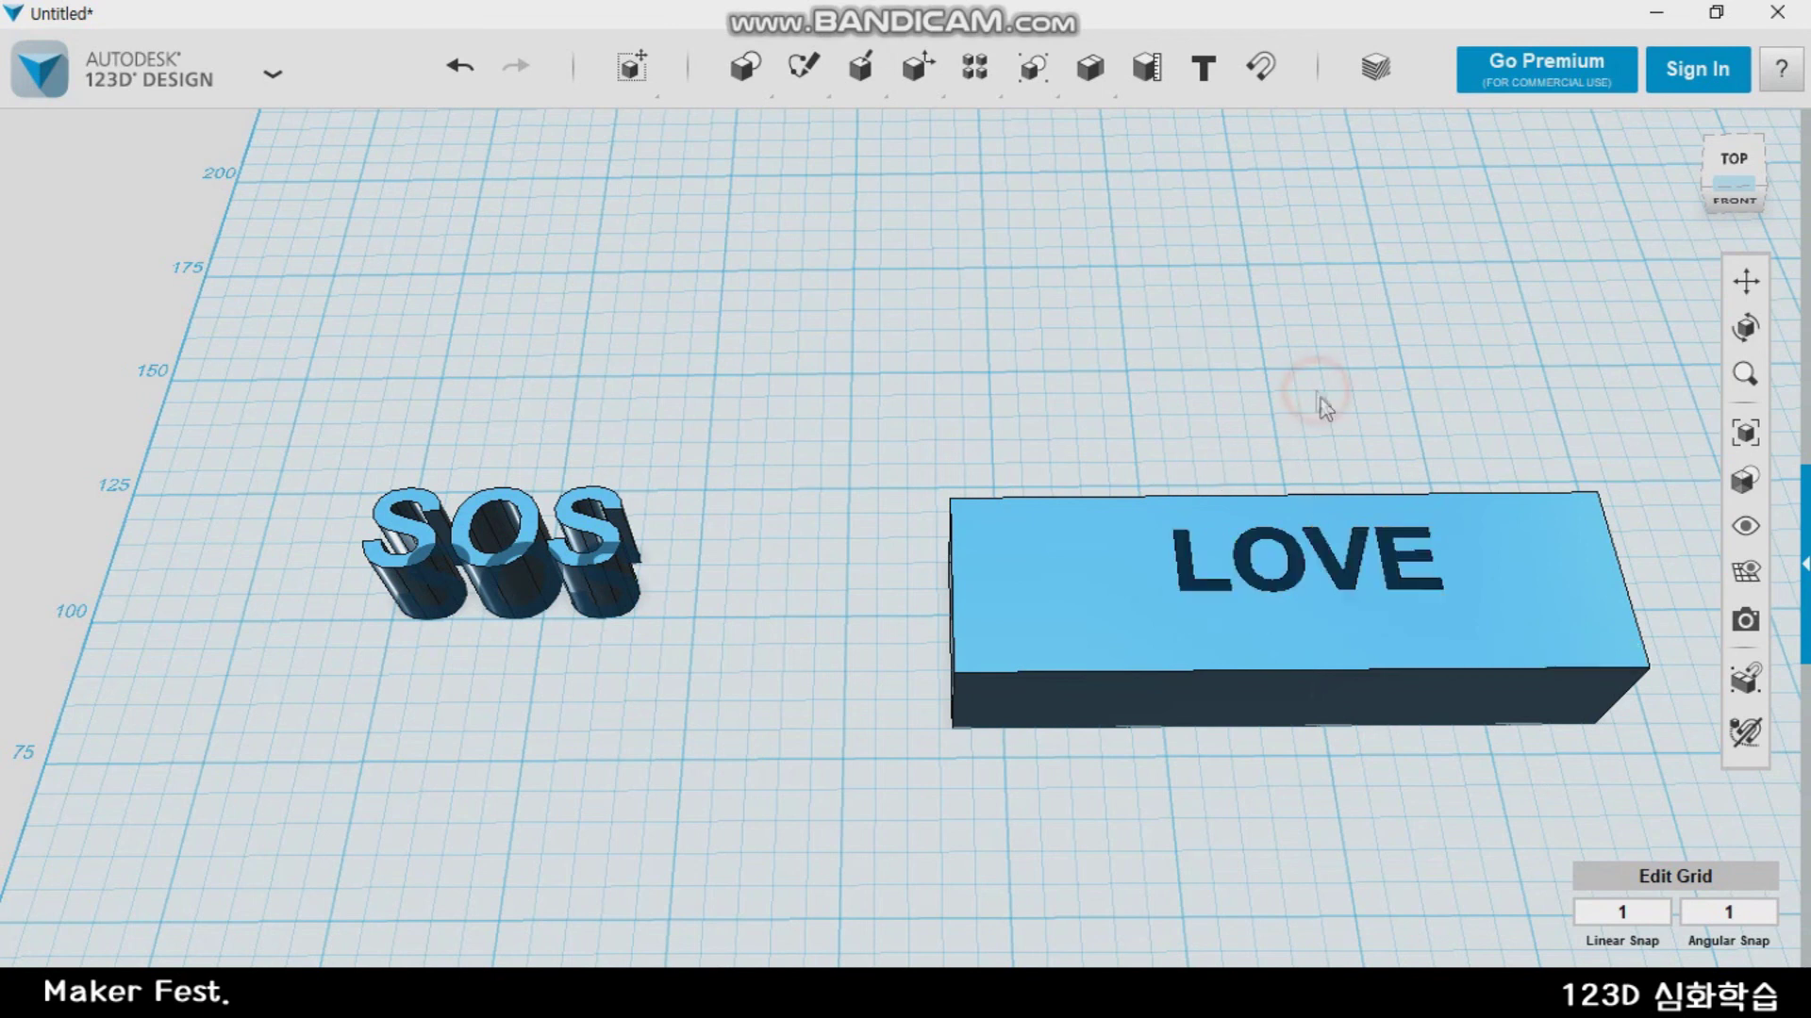
# Examine the engraved LOVE letters in the box from a steeper view above
pyautogui.click(1360, 535)
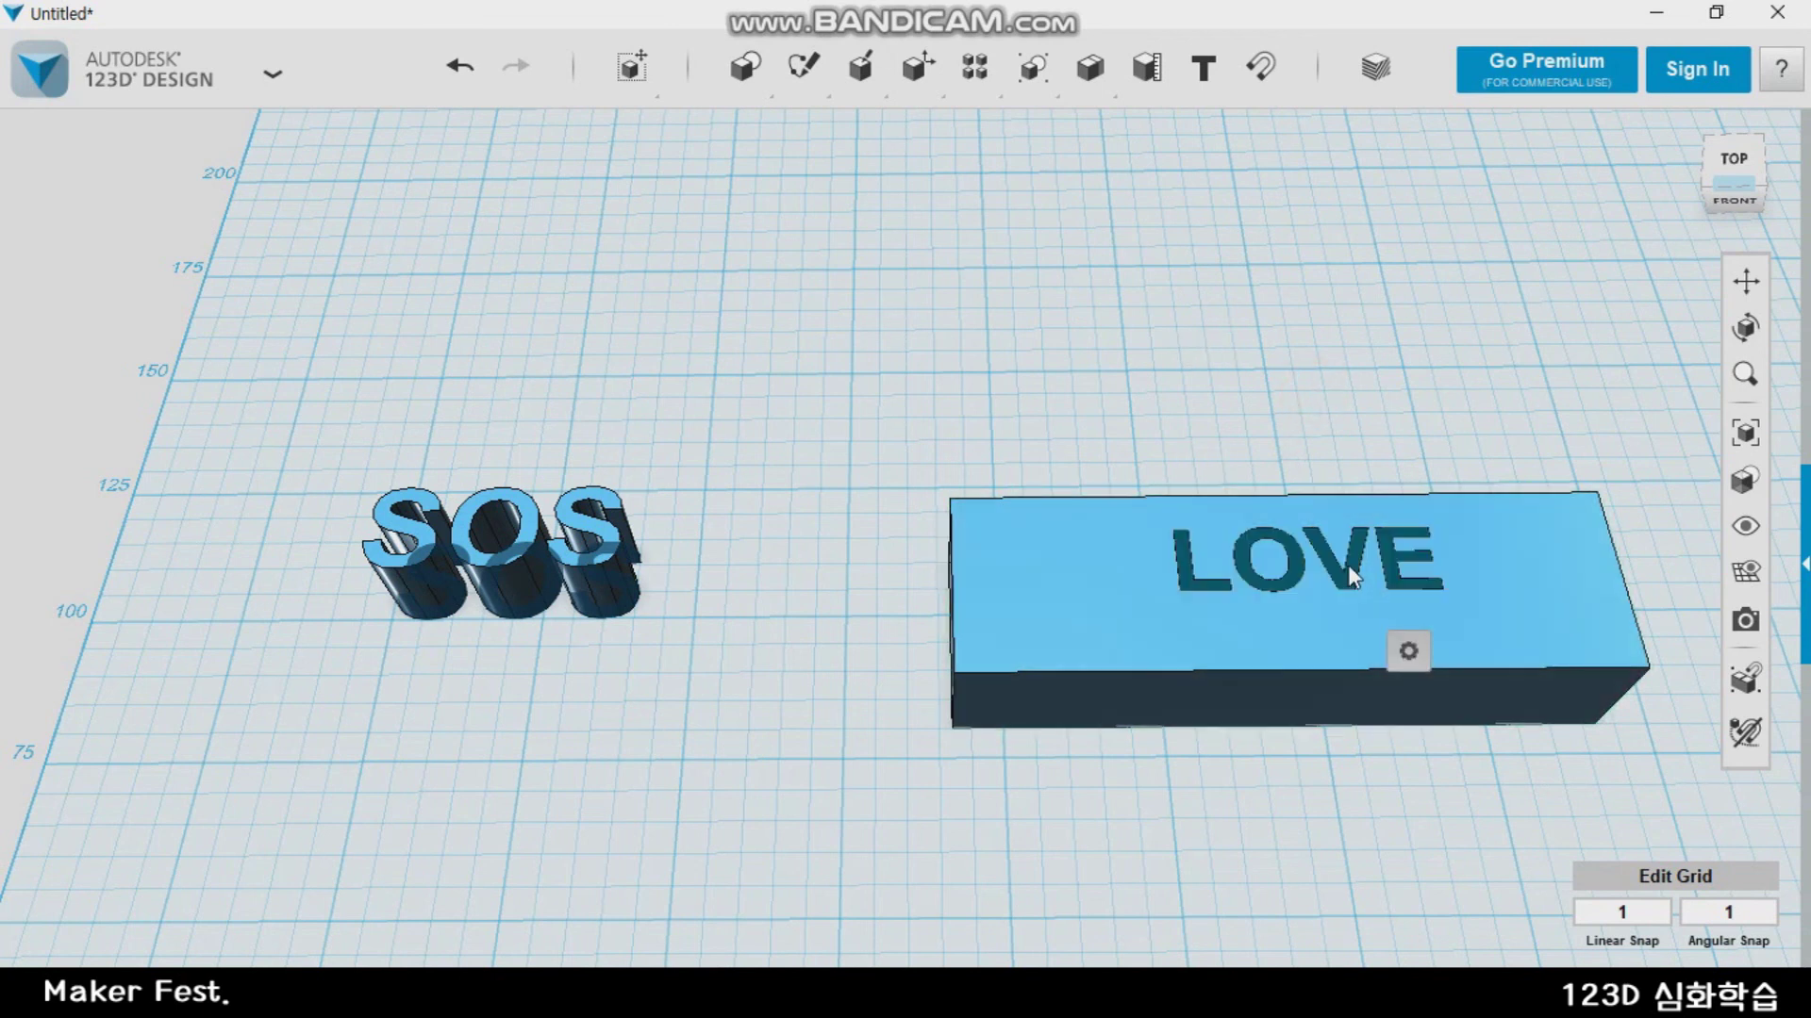
pyautogui.click(1348, 564)
pyautogui.click(1352, 462)
pyautogui.moveTo(1352, 462); pyautogui.dragTo(1321, 522, button='right')
pyautogui.moveTo(1358, 695); pyautogui.dragTo(1368, 689, button='right')
pyautogui.scroll(-2, 1352, 678)
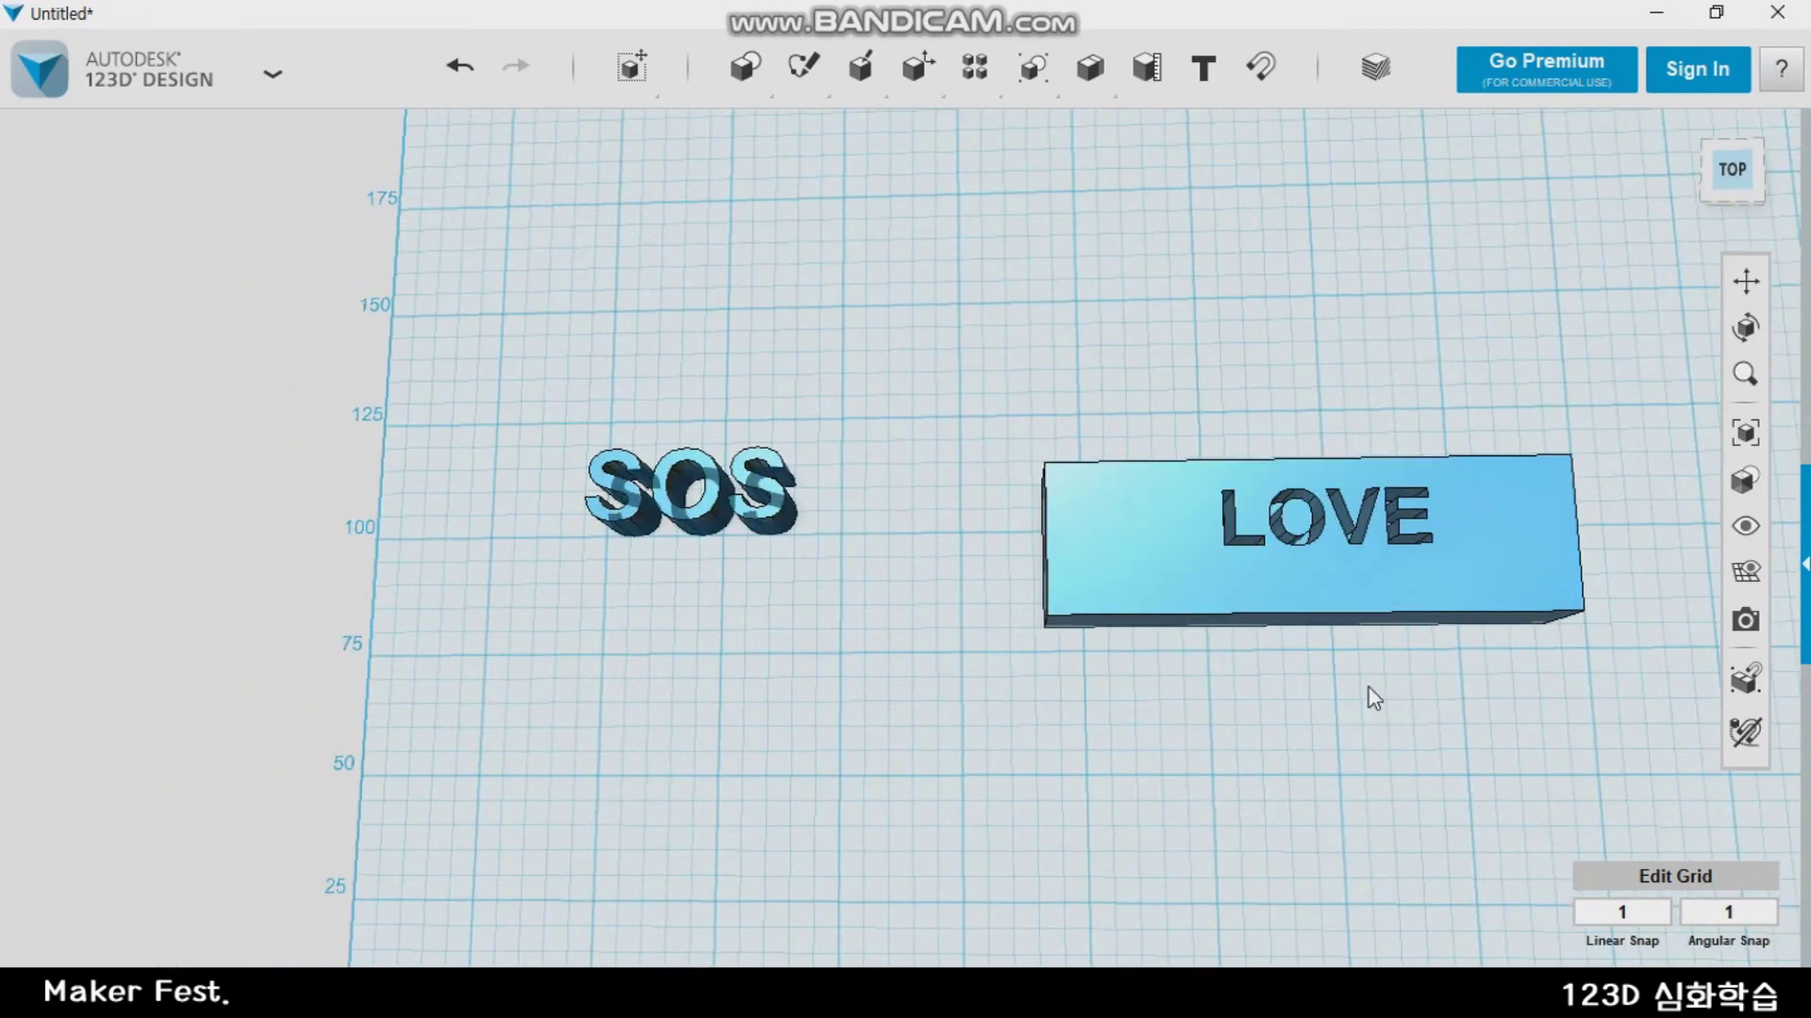